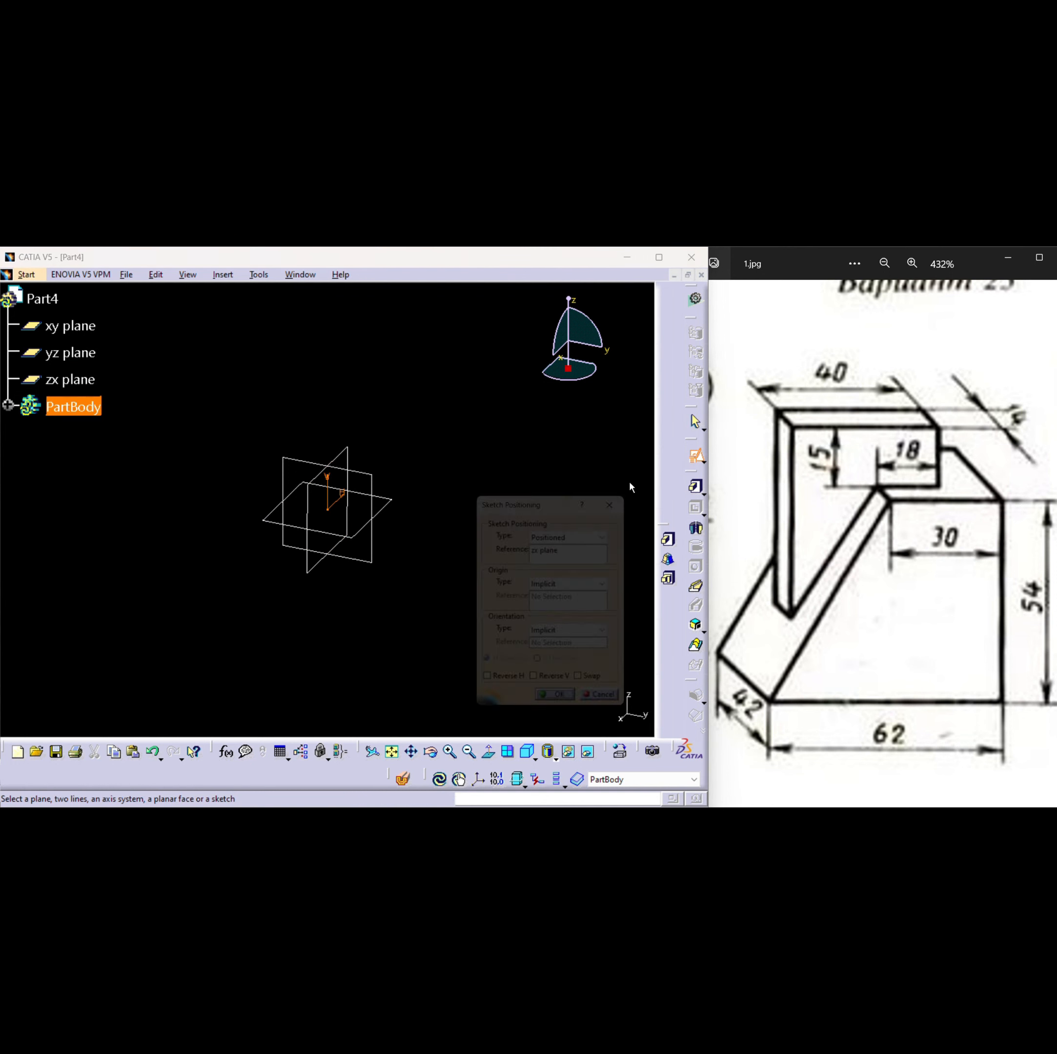
Step: Sketch a closed right trapezoid from the origin on the zx plane, about 101 mm high, 114 mm wide at the base and 47 mm at the top
click(561, 713)
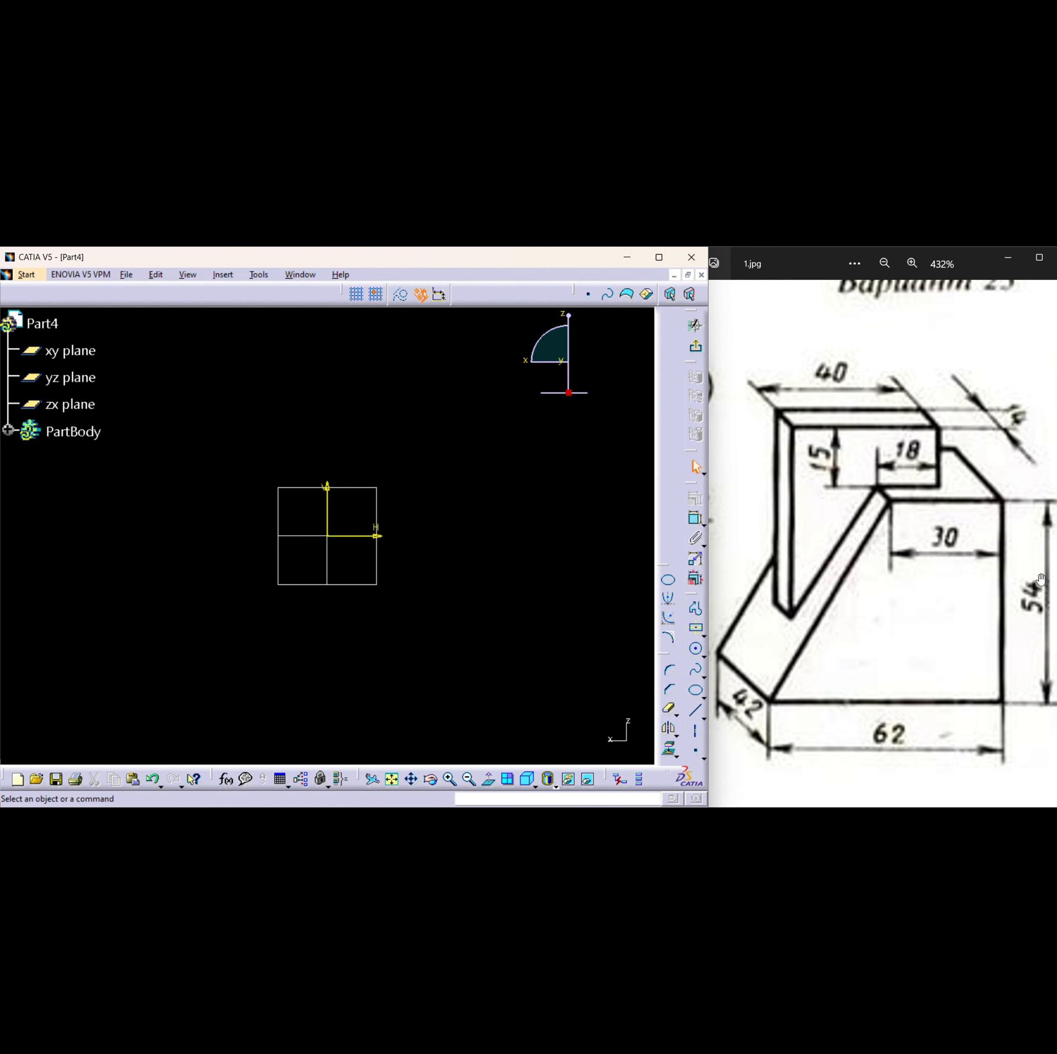
click(696, 610)
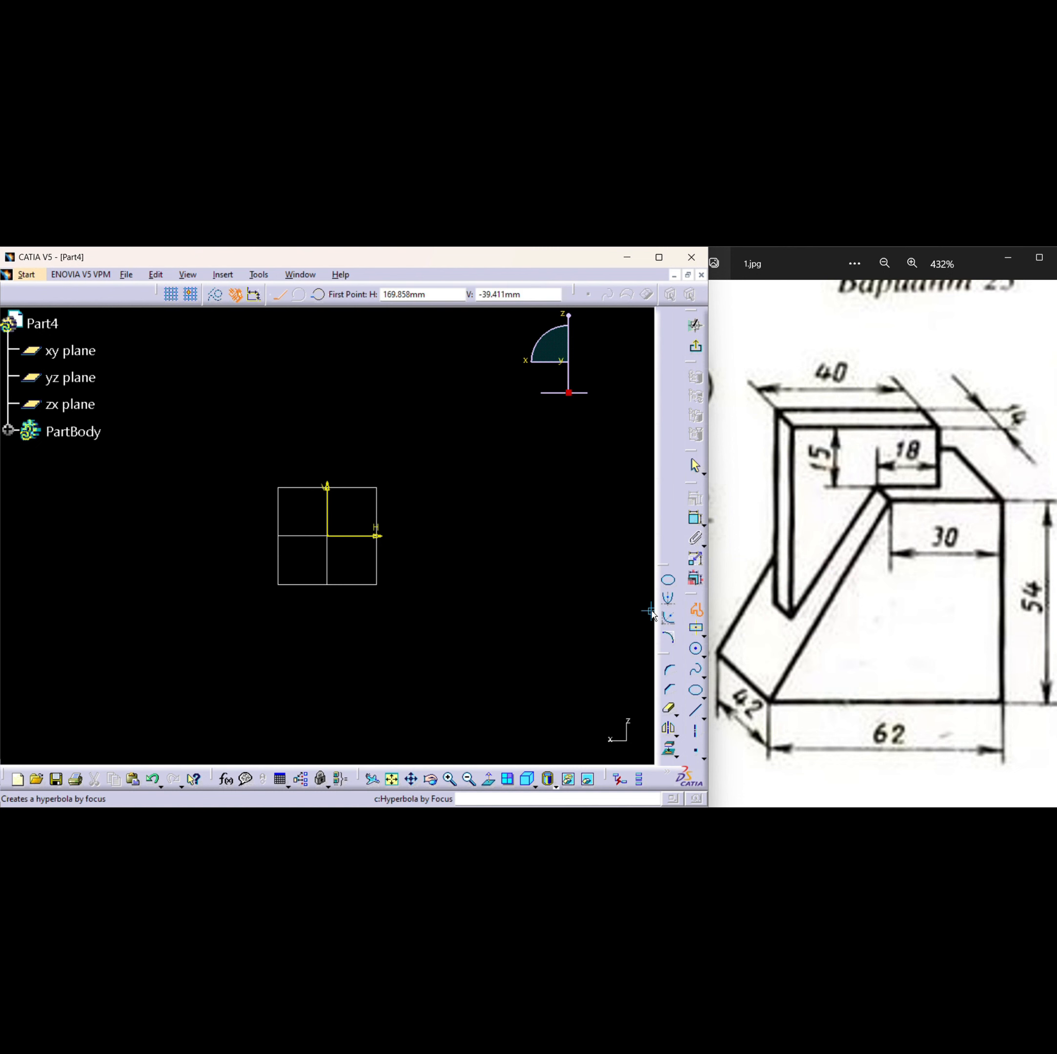
mouse_move(278, 576)
middle_down()
mouse_move(269, 581)
mouse_move(372, 663)
middle_up()
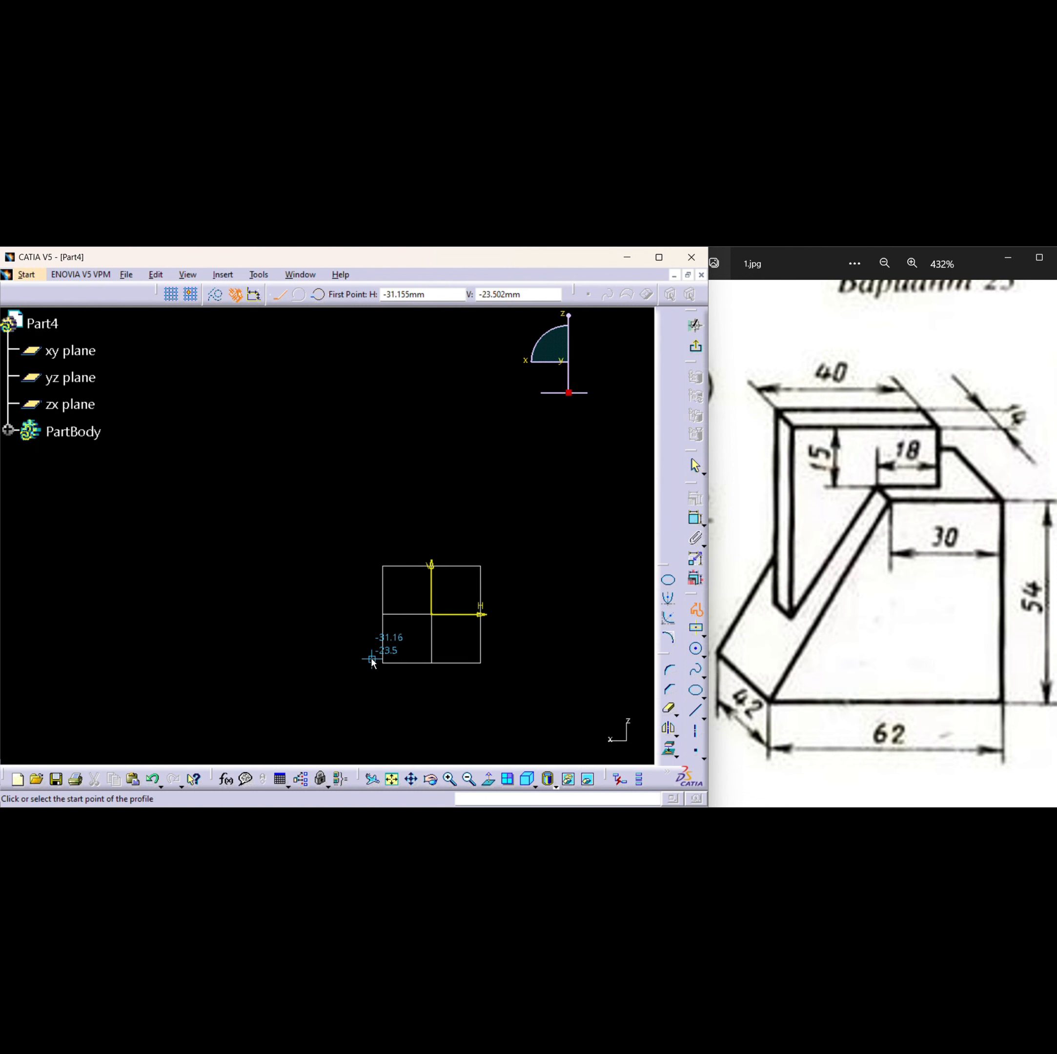
click(431, 614)
click(431, 423)
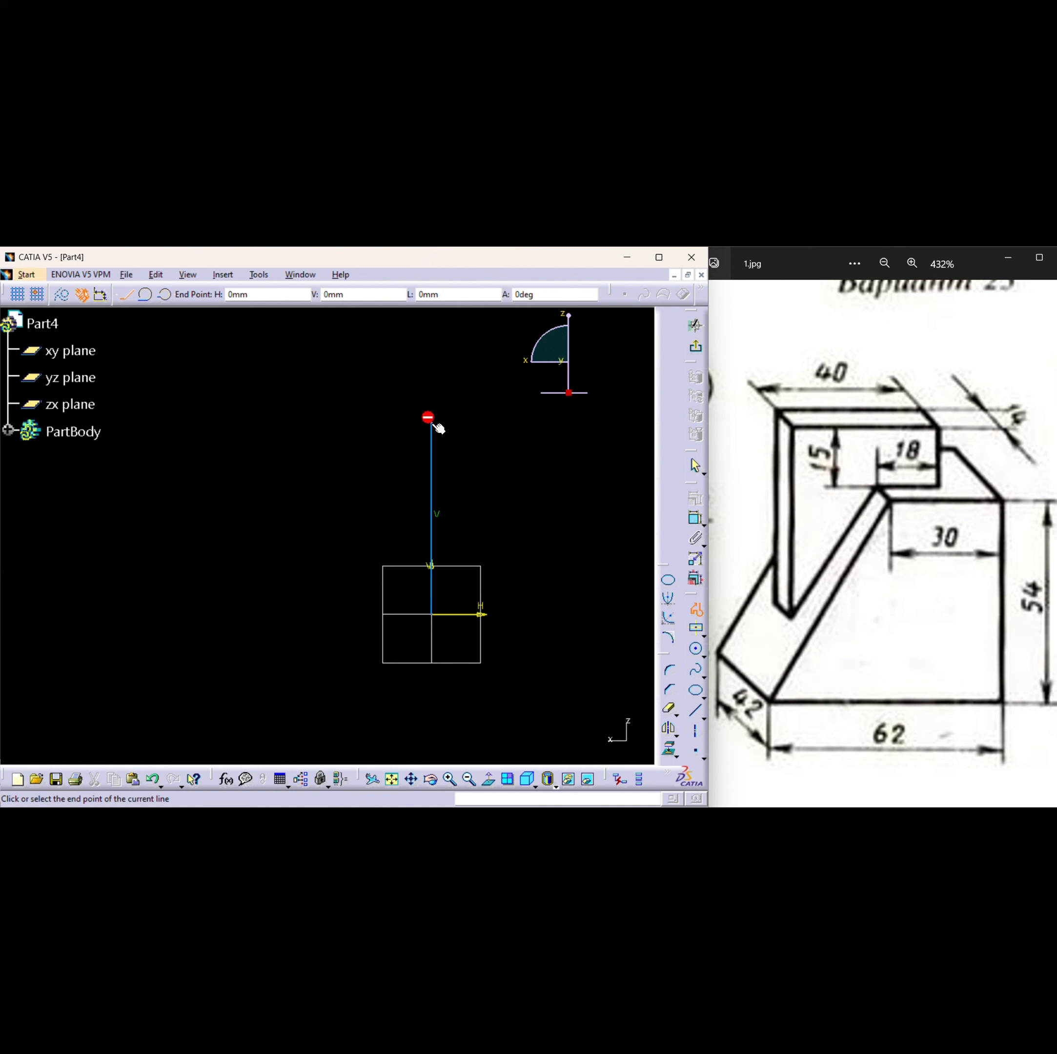
click(343, 423)
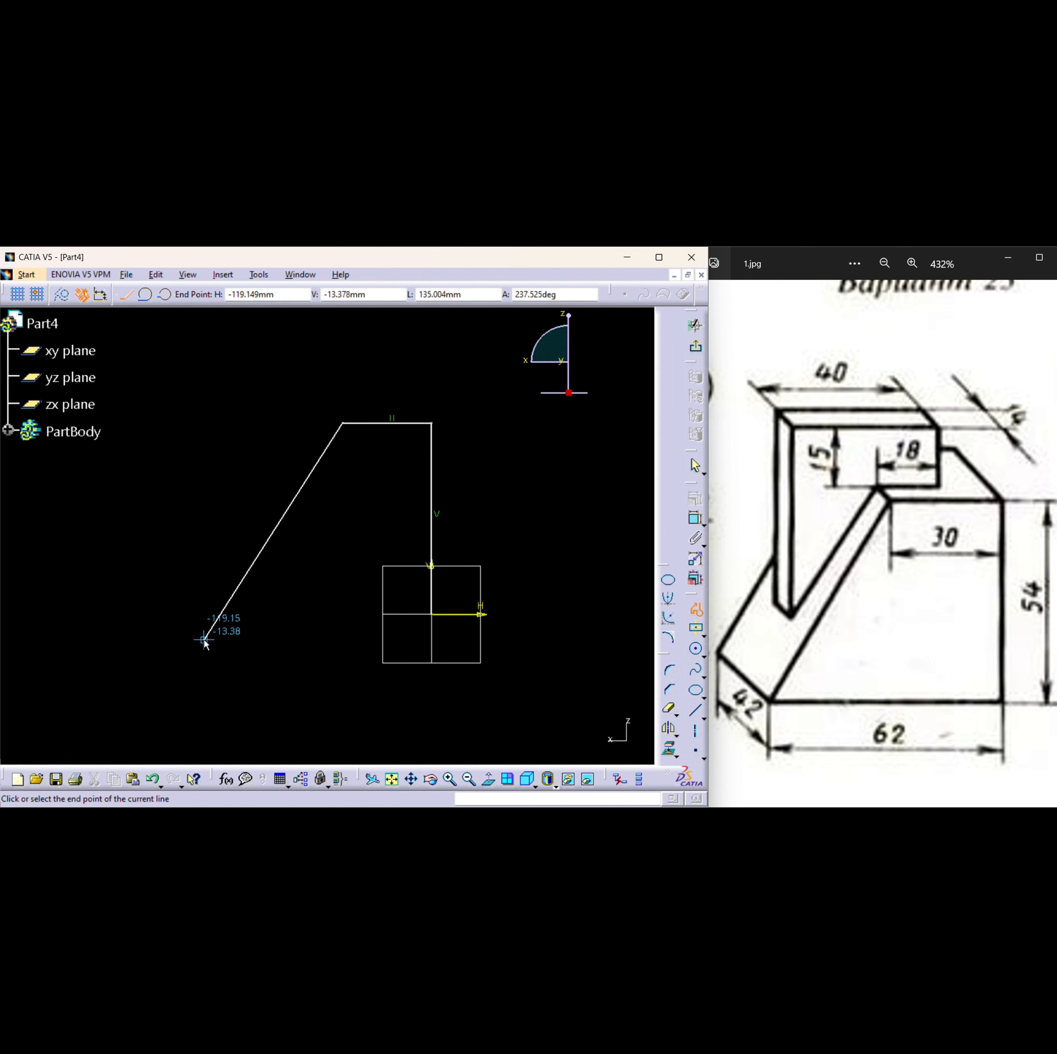
click(216, 613)
click(431, 614)
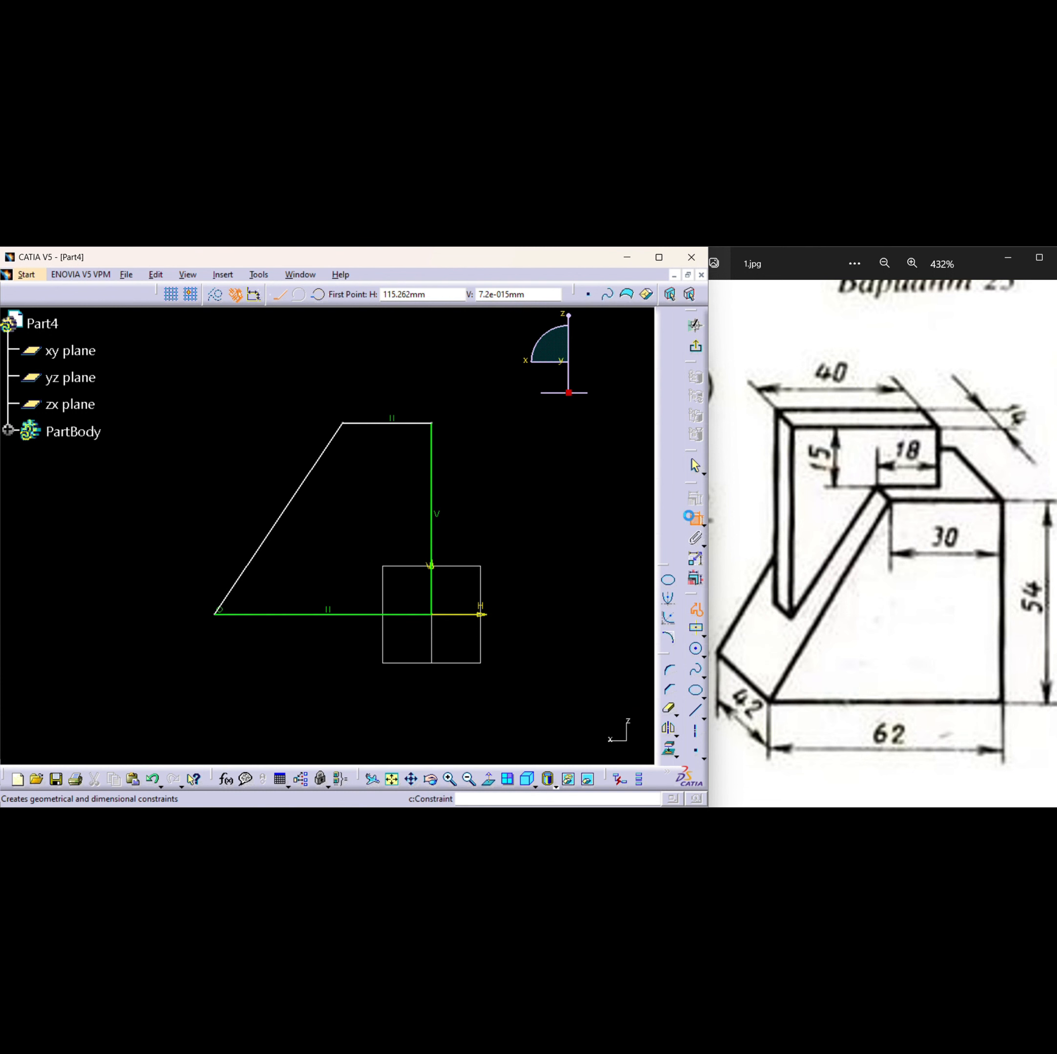
key(Escape)
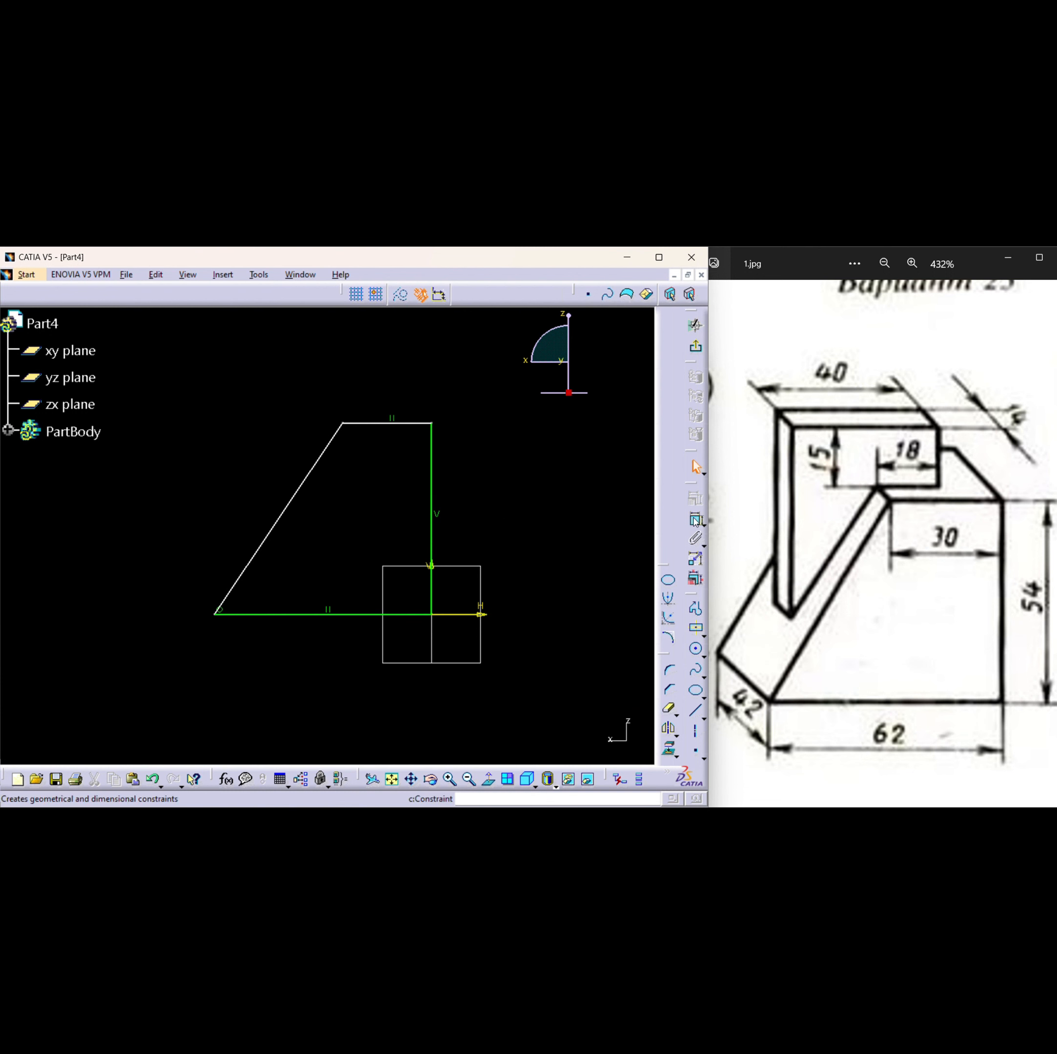
Step: Dimension the trapezoid's vertical side and set its length to 54 mm
click(695, 519)
click(431, 501)
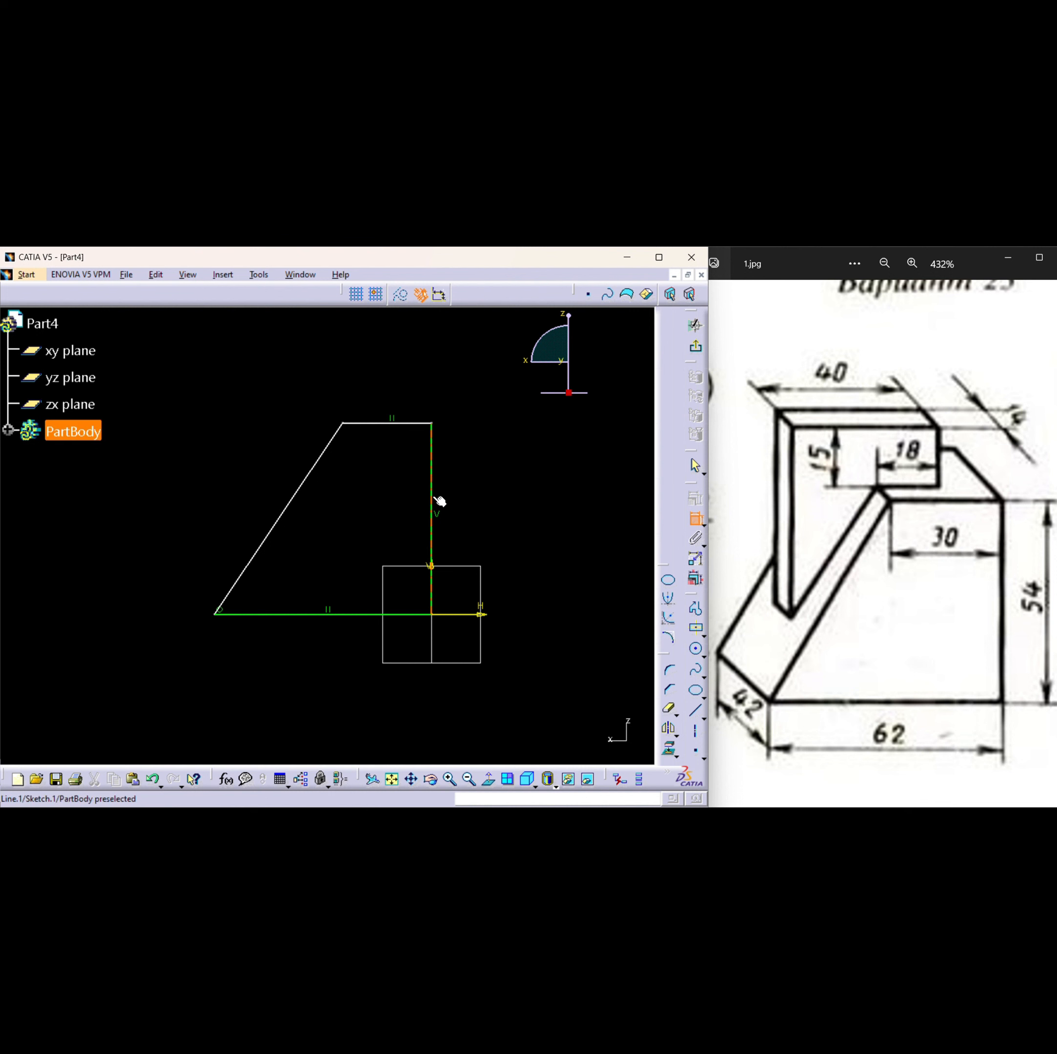
click(511, 526)
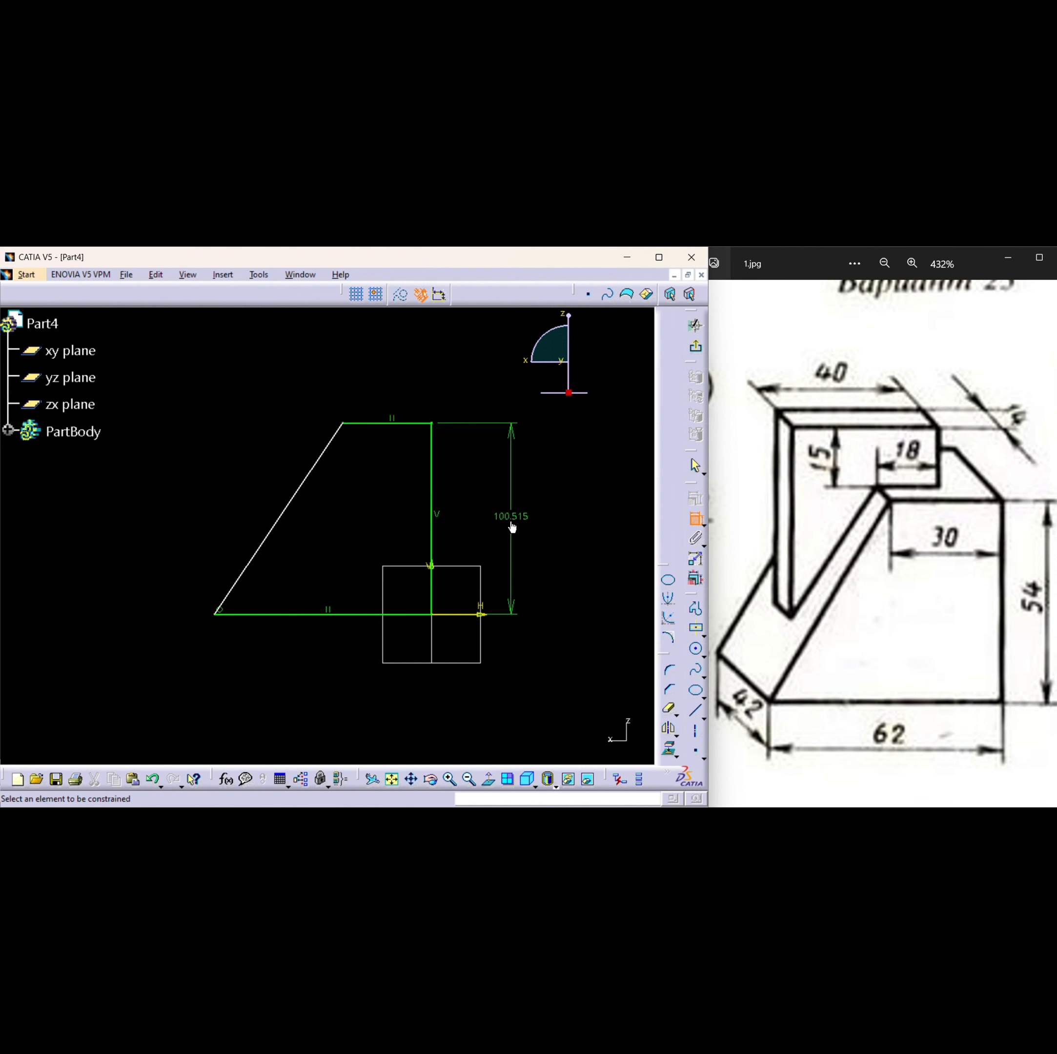
double_click(509, 519)
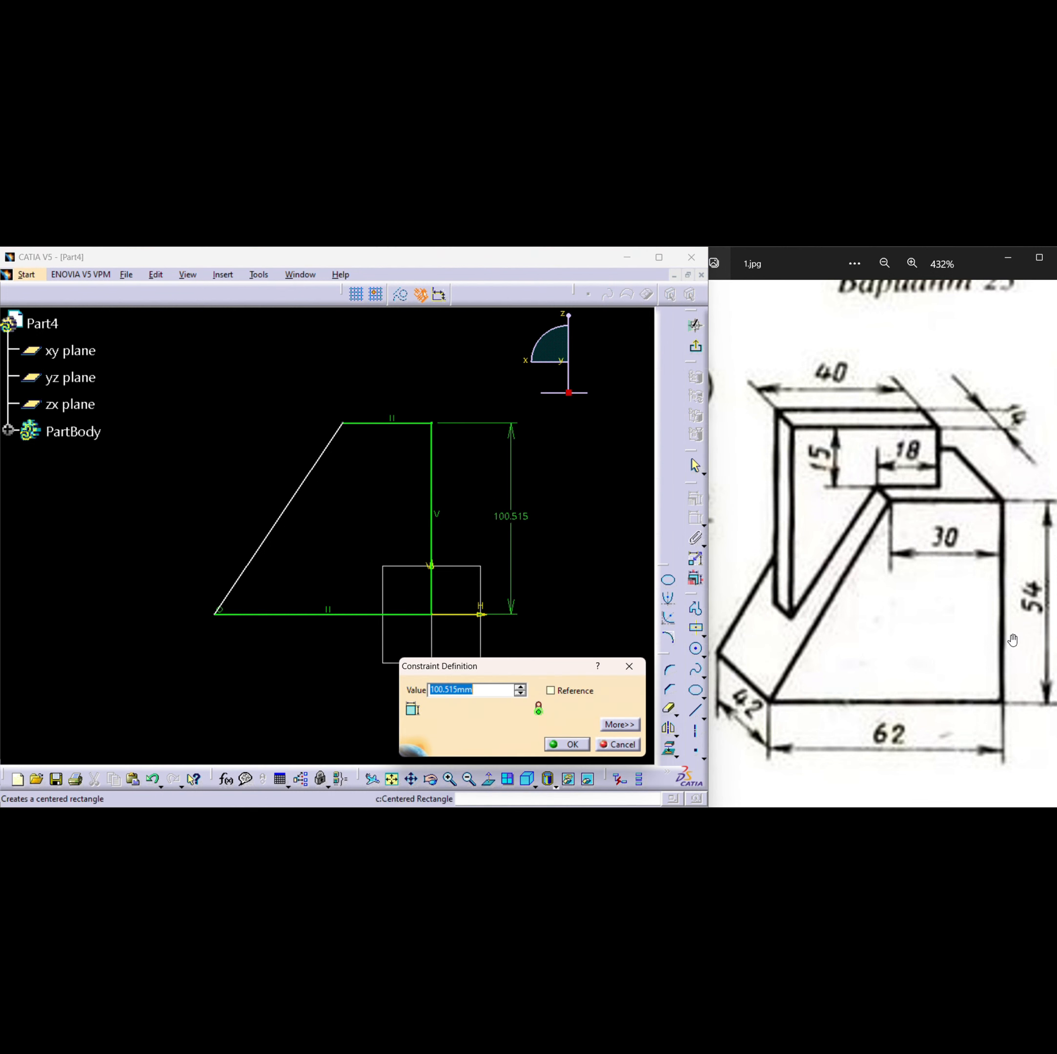
text(54)
key(Return)
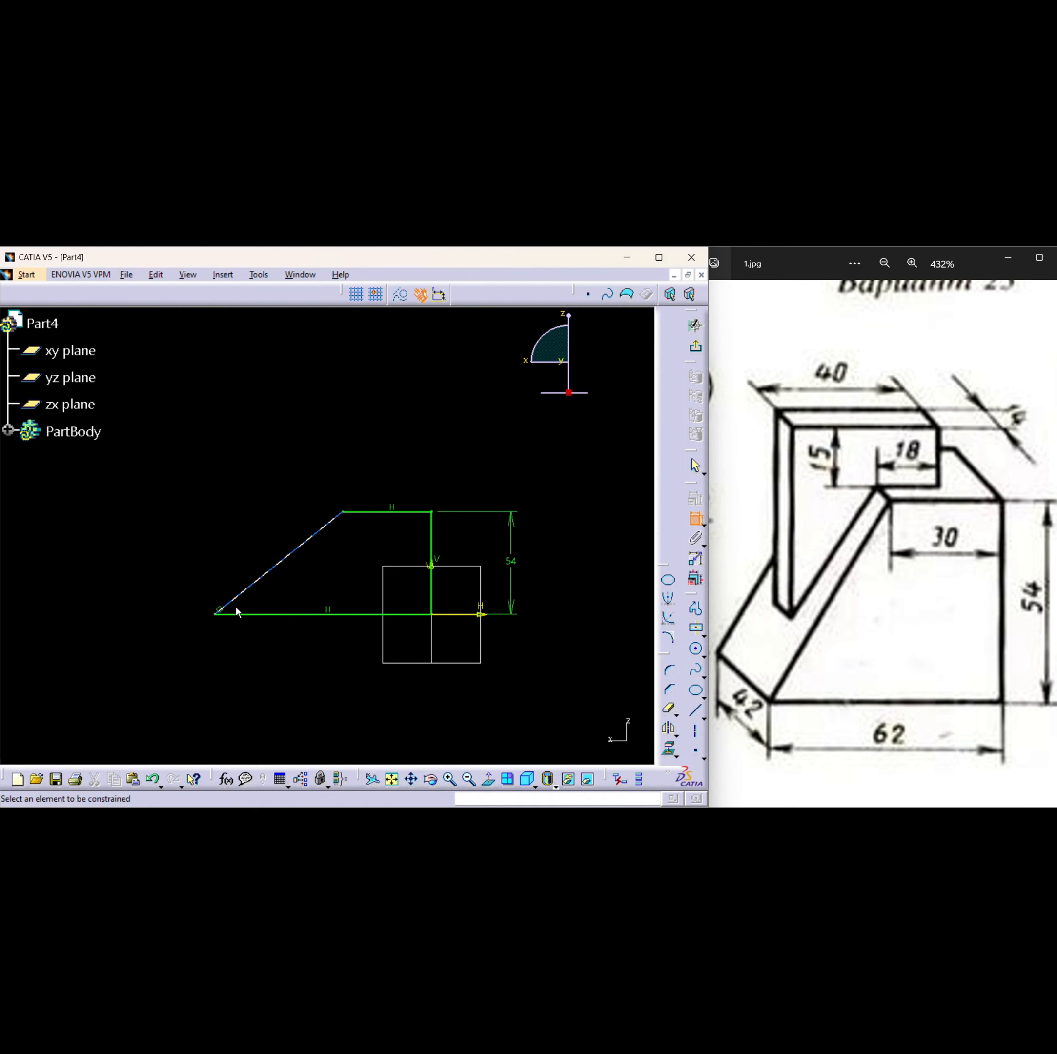
Step: Dimension the trapezoid's base and set its length to 62 mm
click(318, 615)
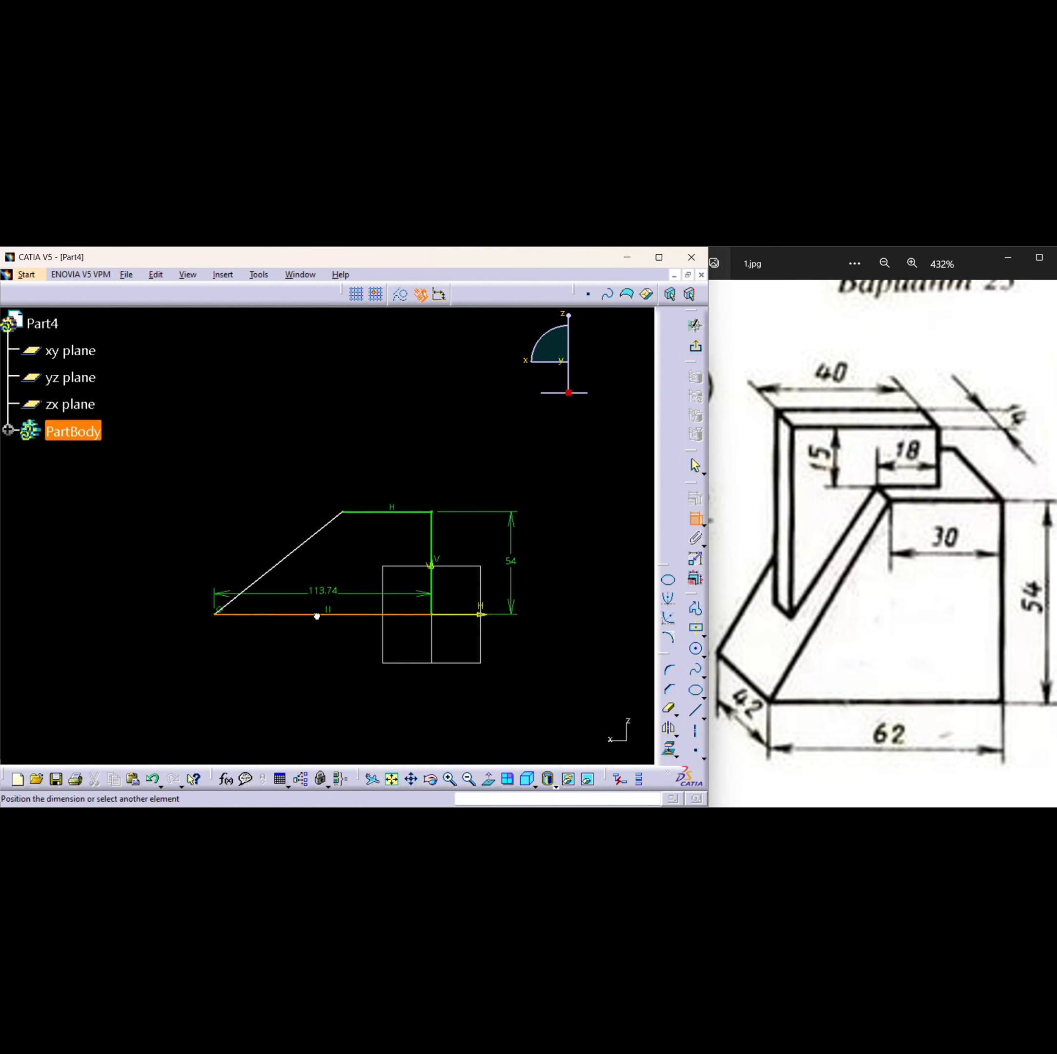
click(346, 671)
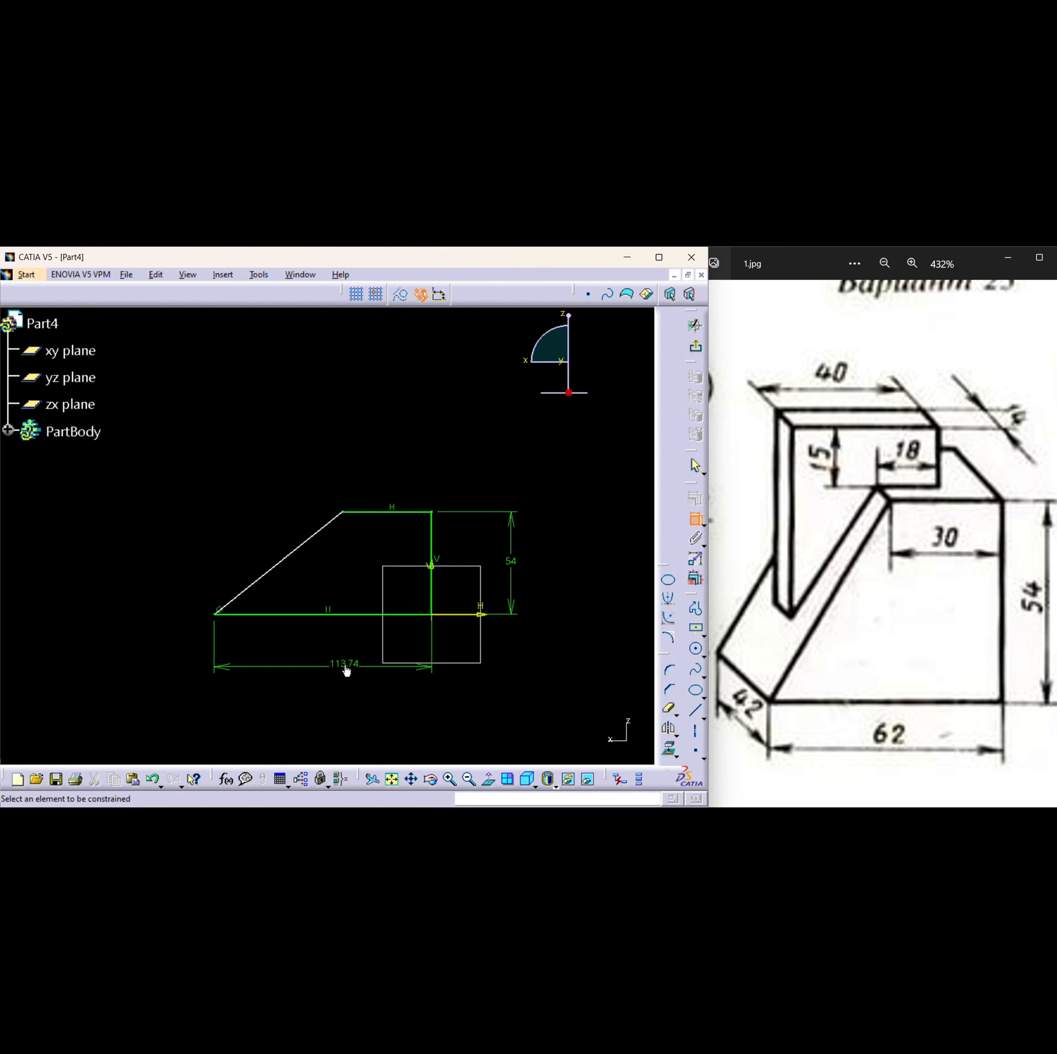
double_click(346, 671)
text(62)
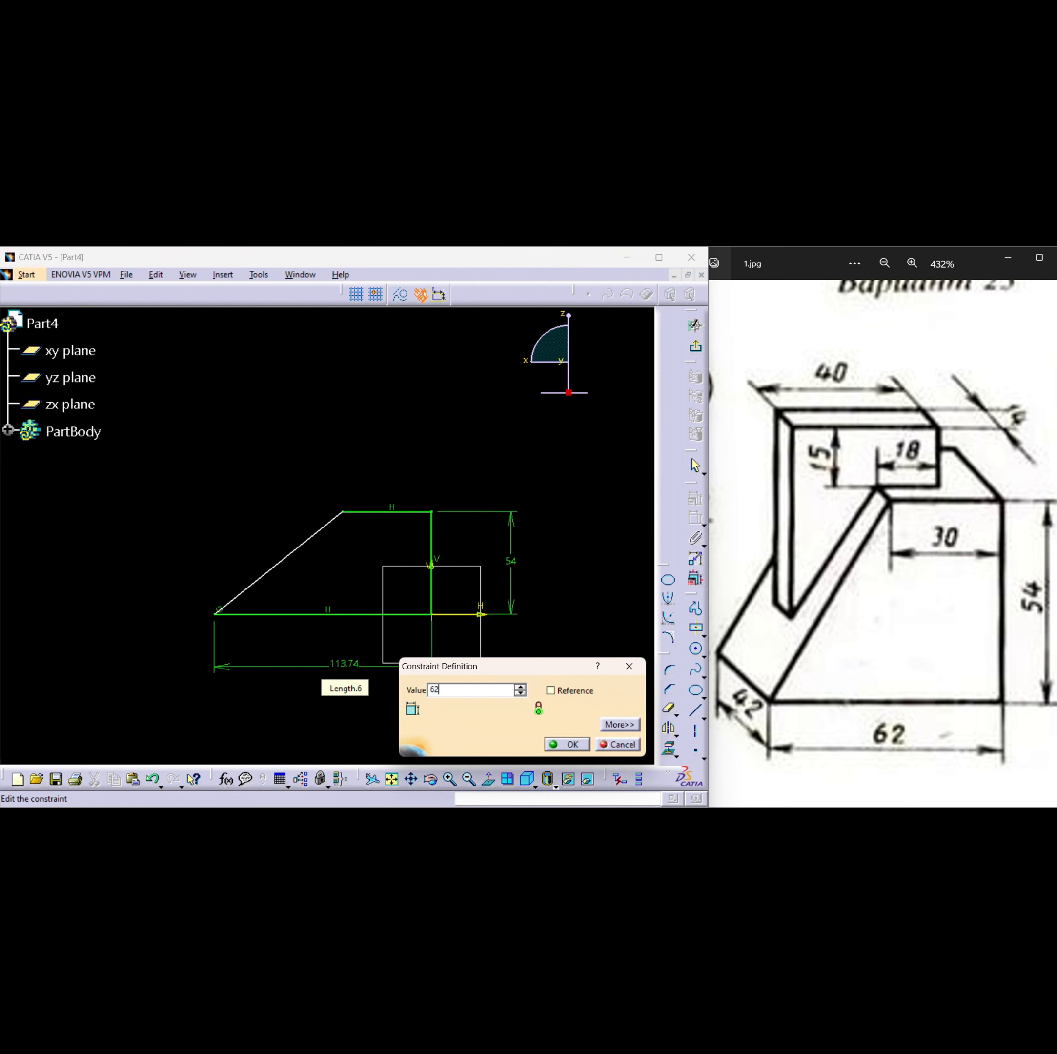
key(Return)
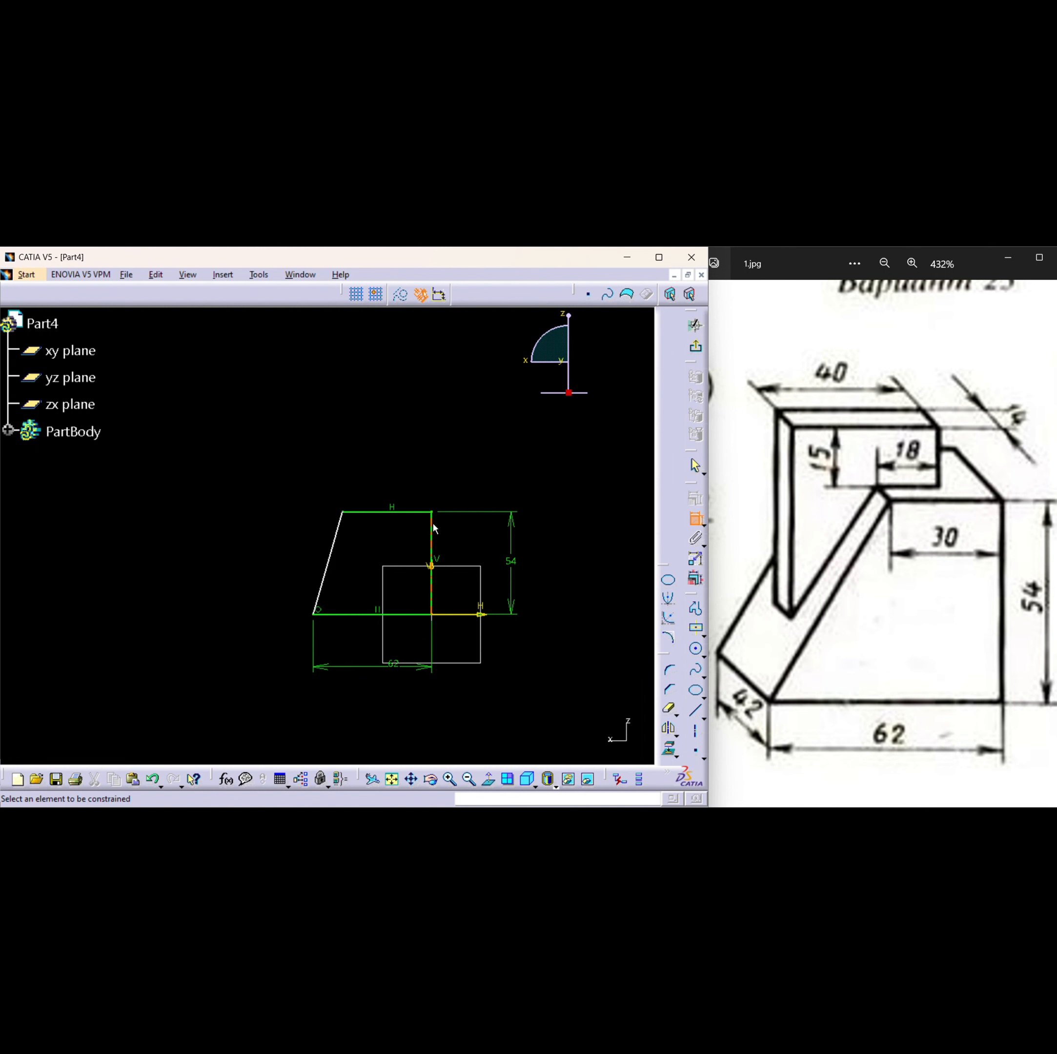
Step: Dimension the trapezoid's top edge at 30 mm and exit the sketch
click(381, 512)
click(384, 462)
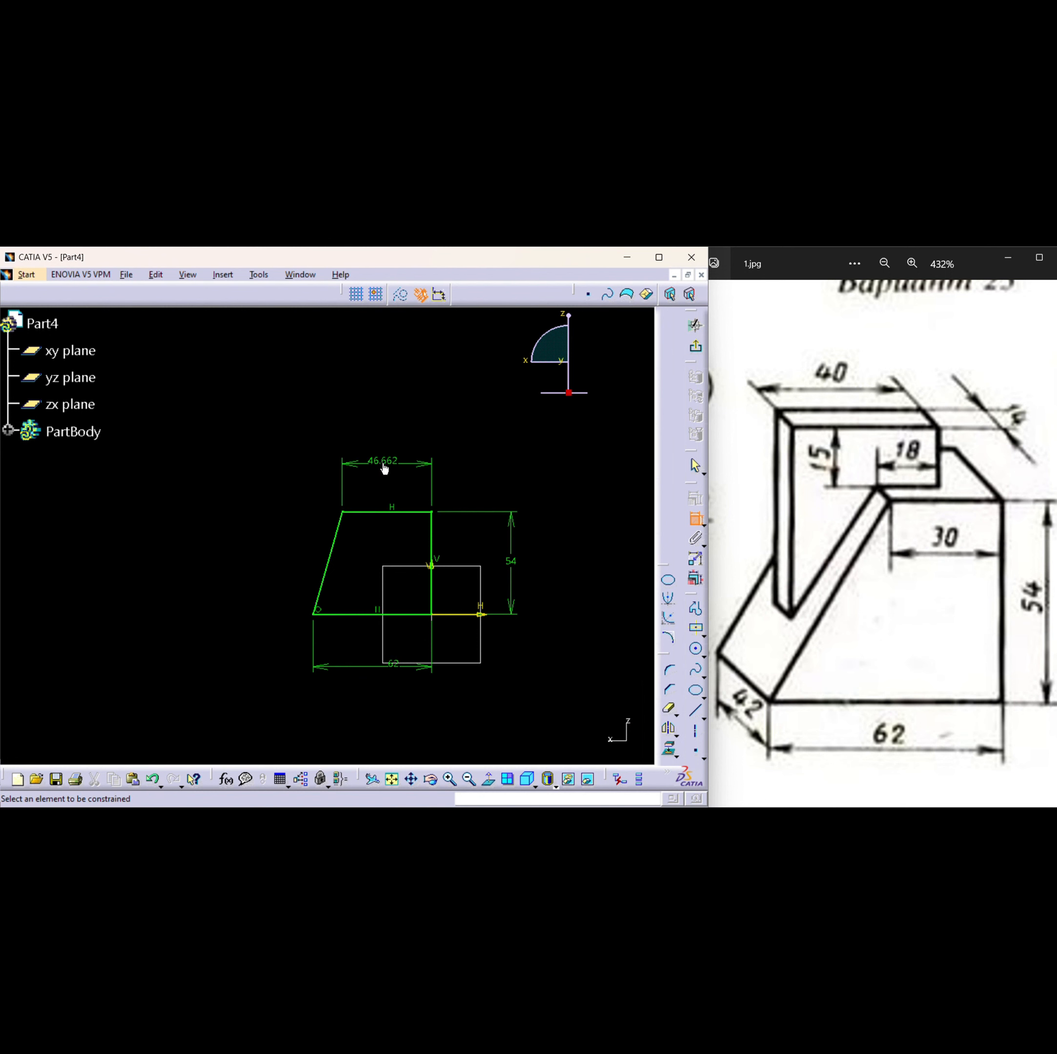
double_click(383, 462)
text(30)
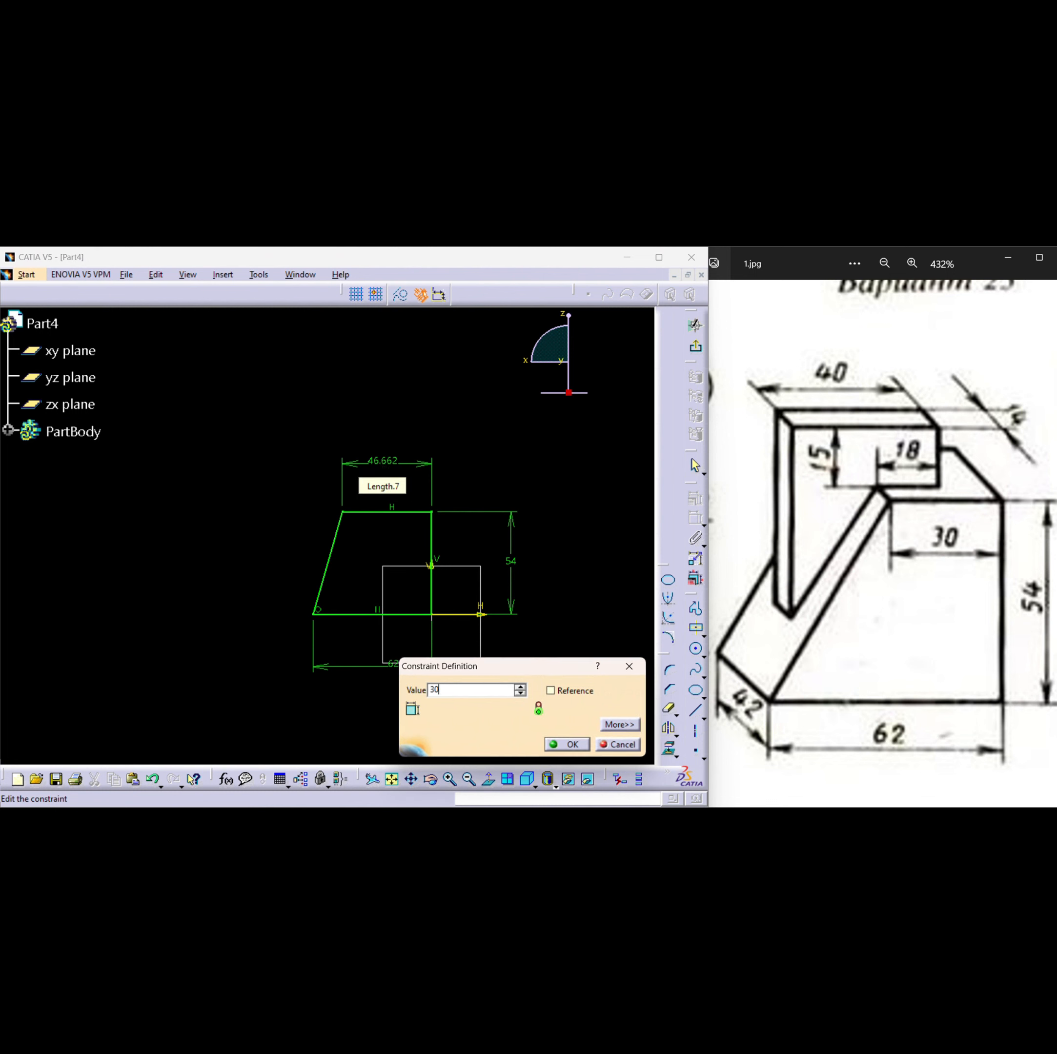
key(Return)
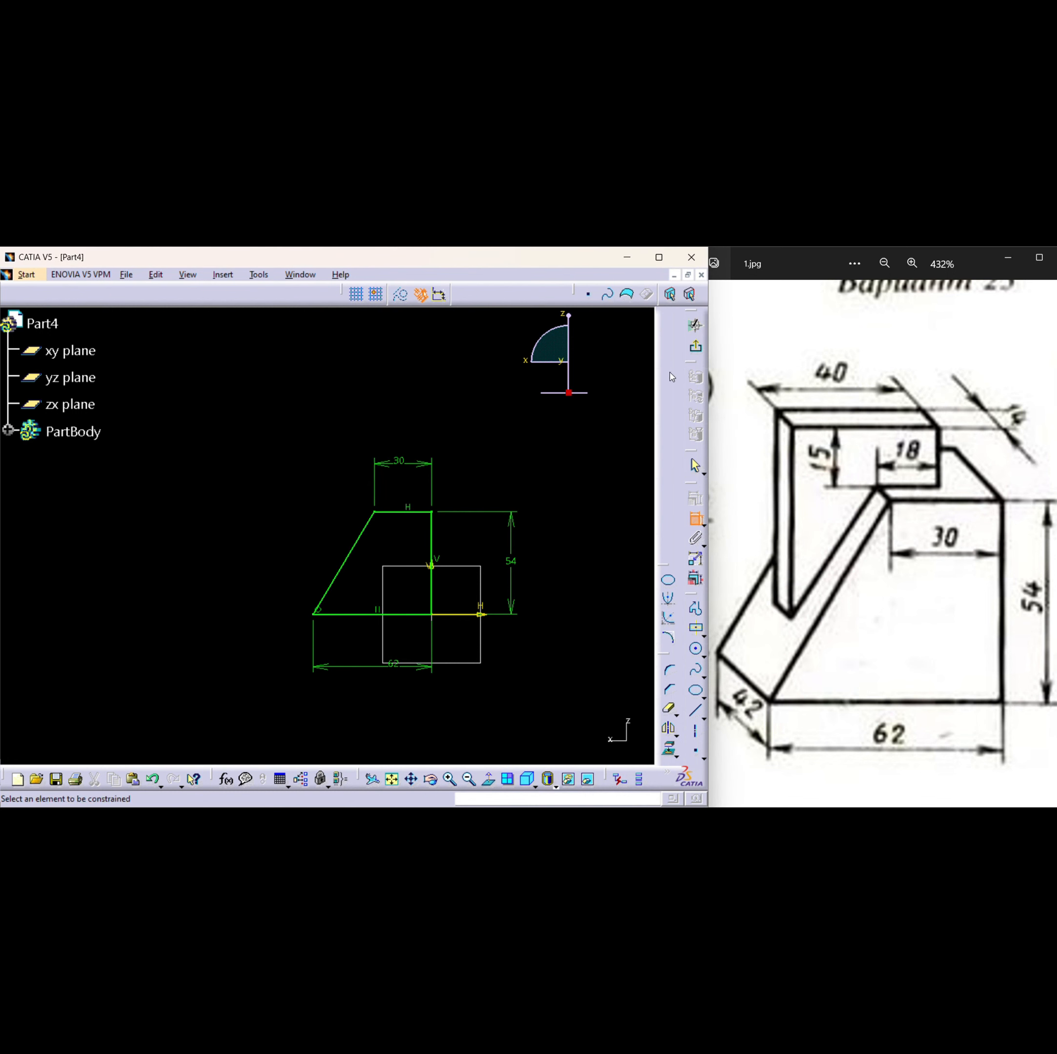
click(696, 346)
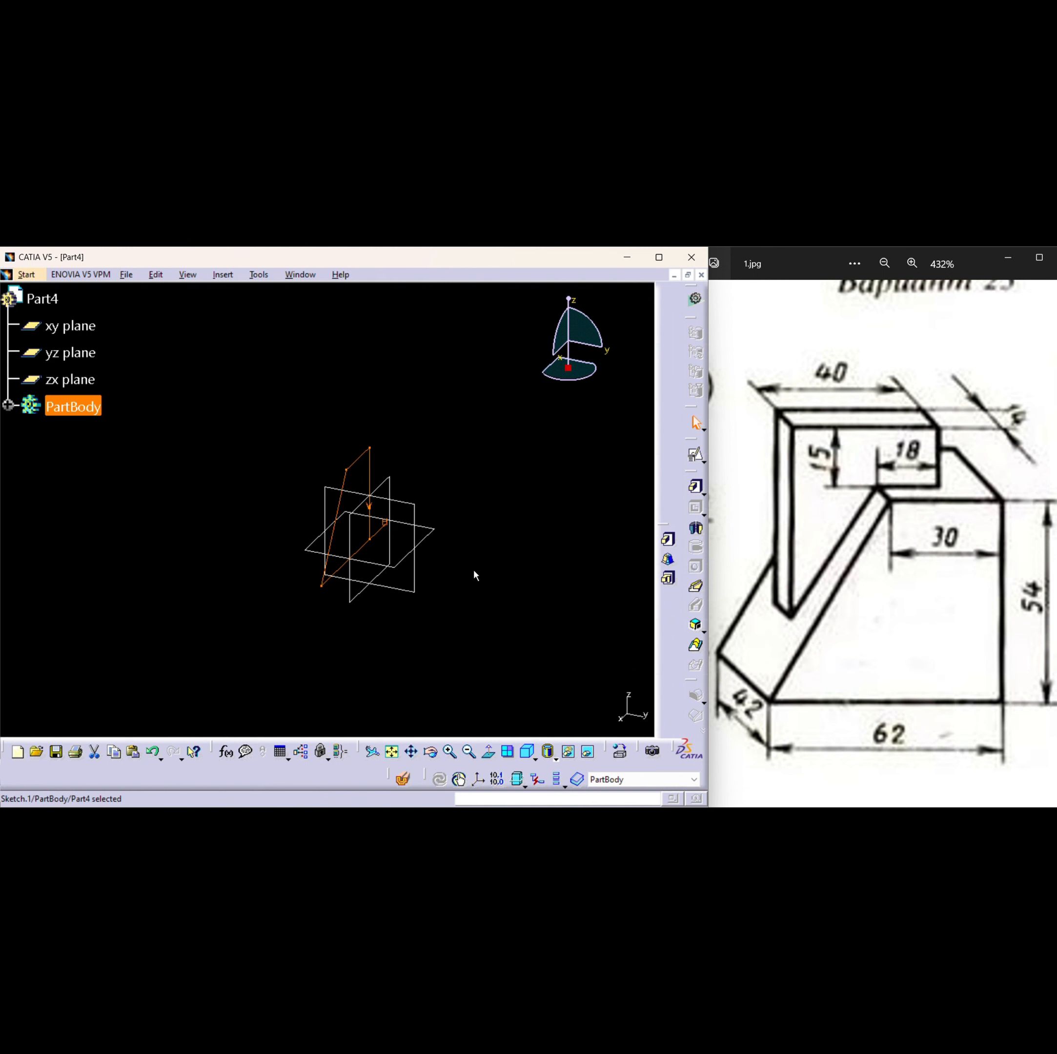
Step: Extrude the trapezoid sketch as a Pad with a length of 21 mm and mirrored extent
click(695, 486)
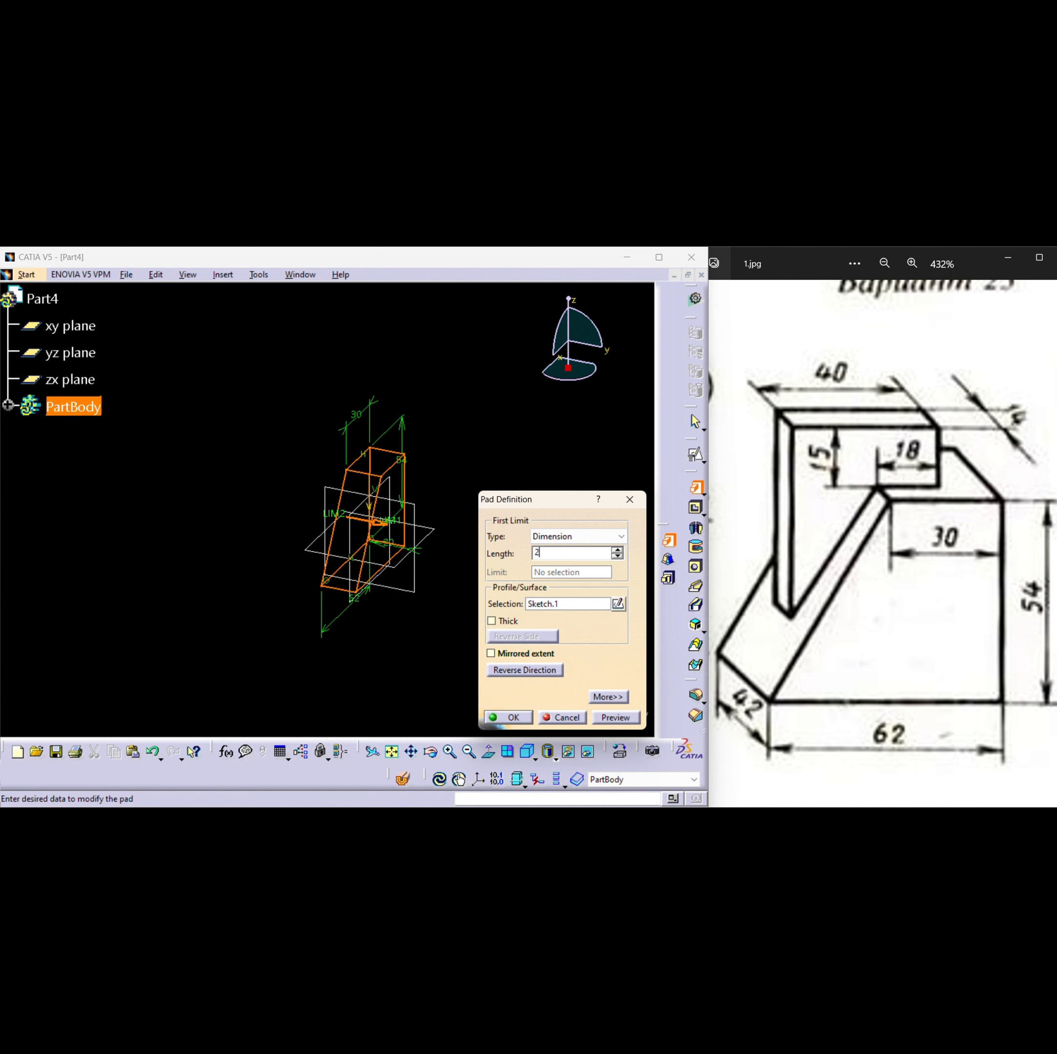
click(491, 654)
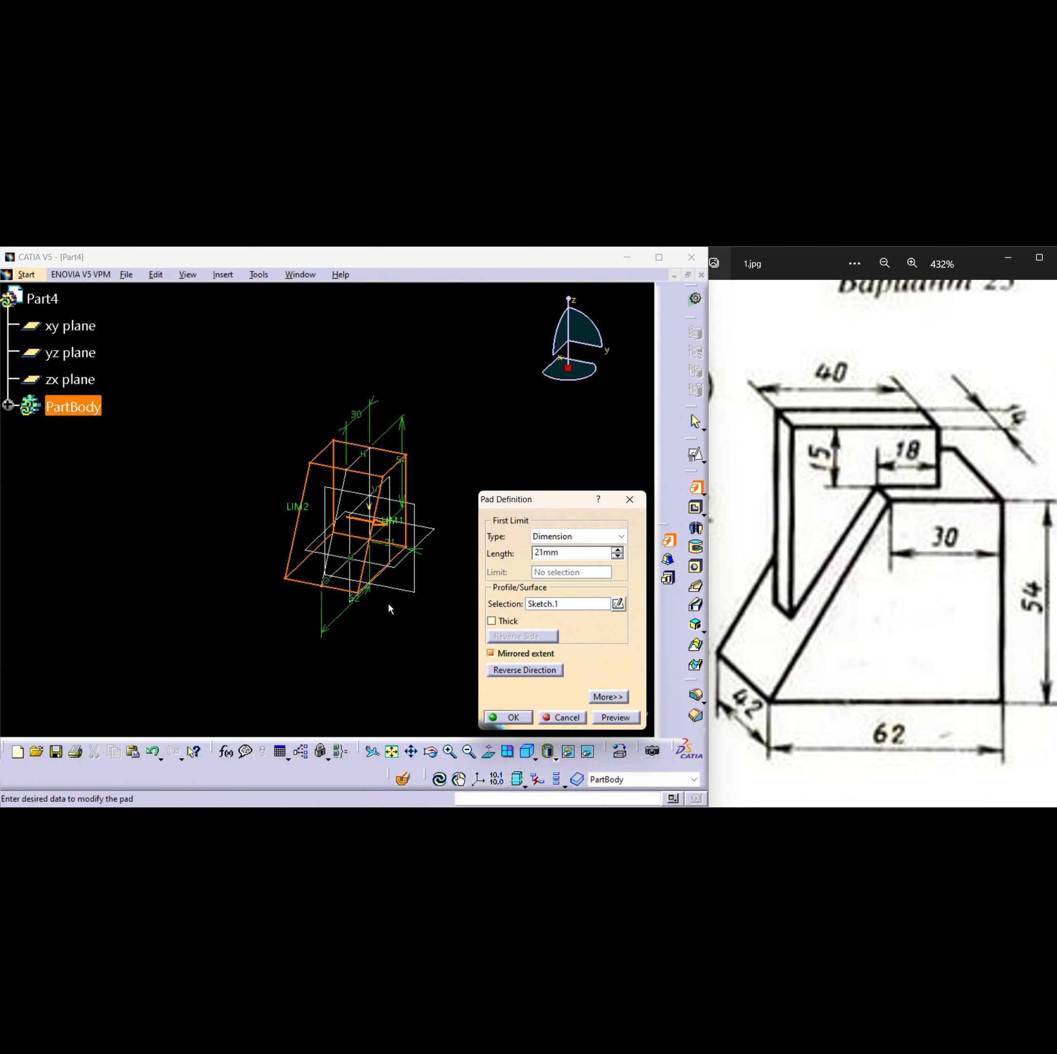
click(622, 718)
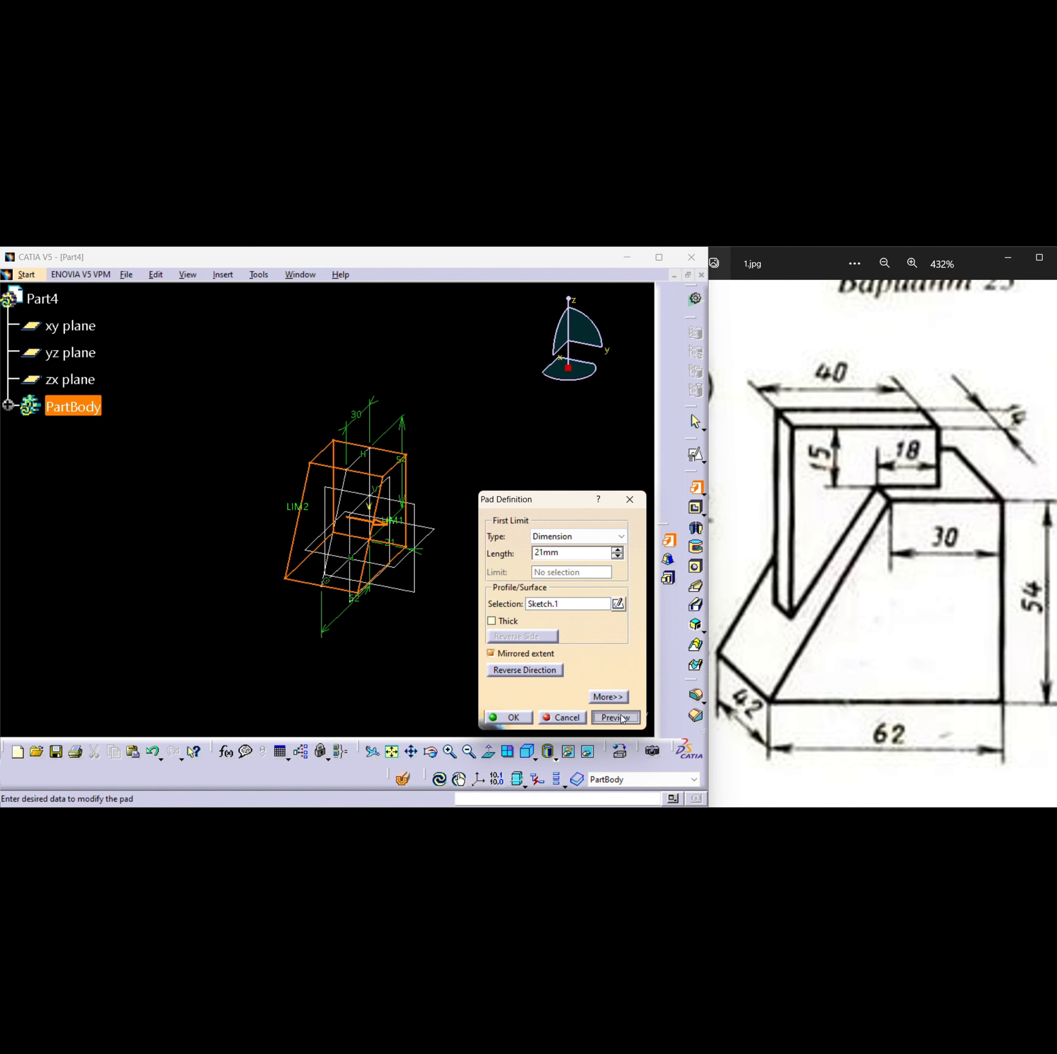
click(525, 719)
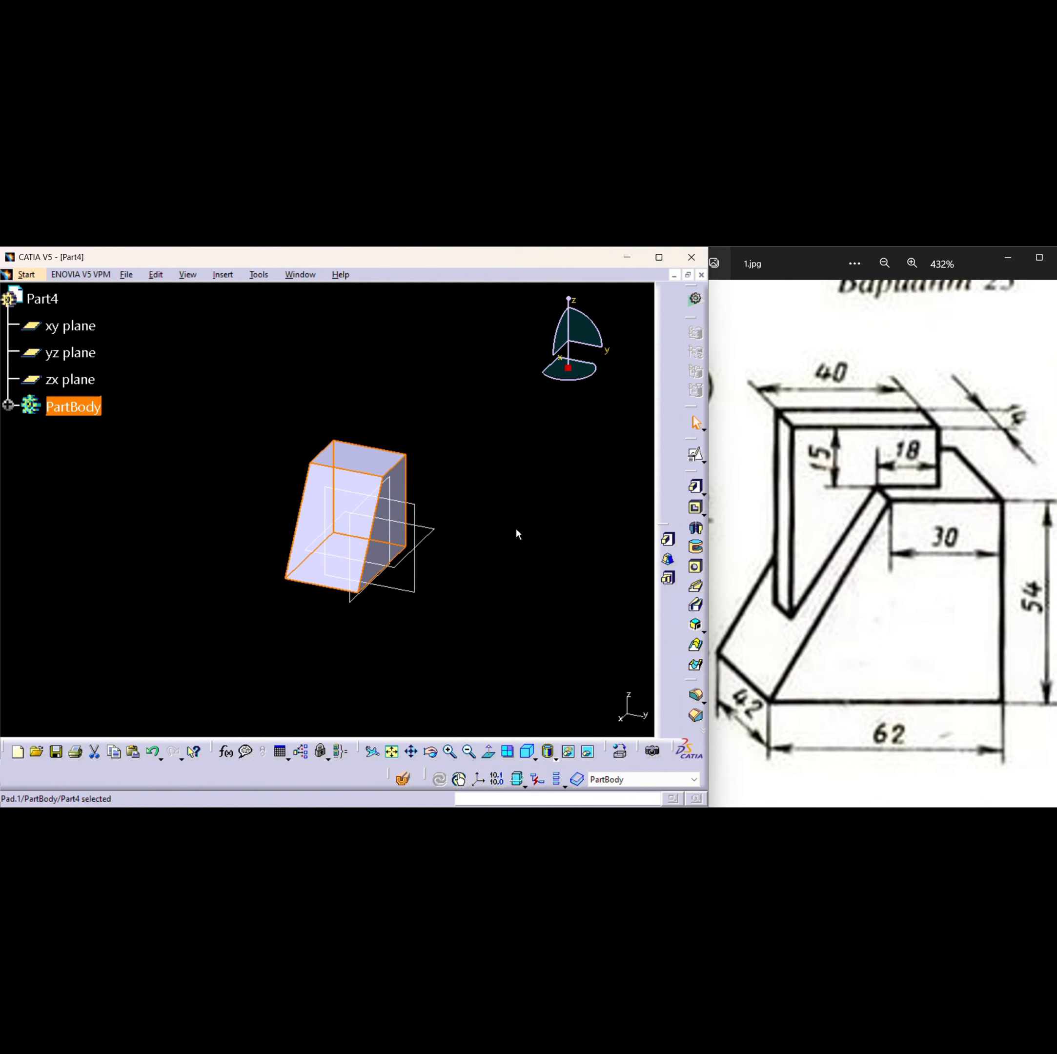
click(450, 556)
Step: Open a positioned sketch on the zx plane with implicit origin and orientation
middle_click(515, 518)
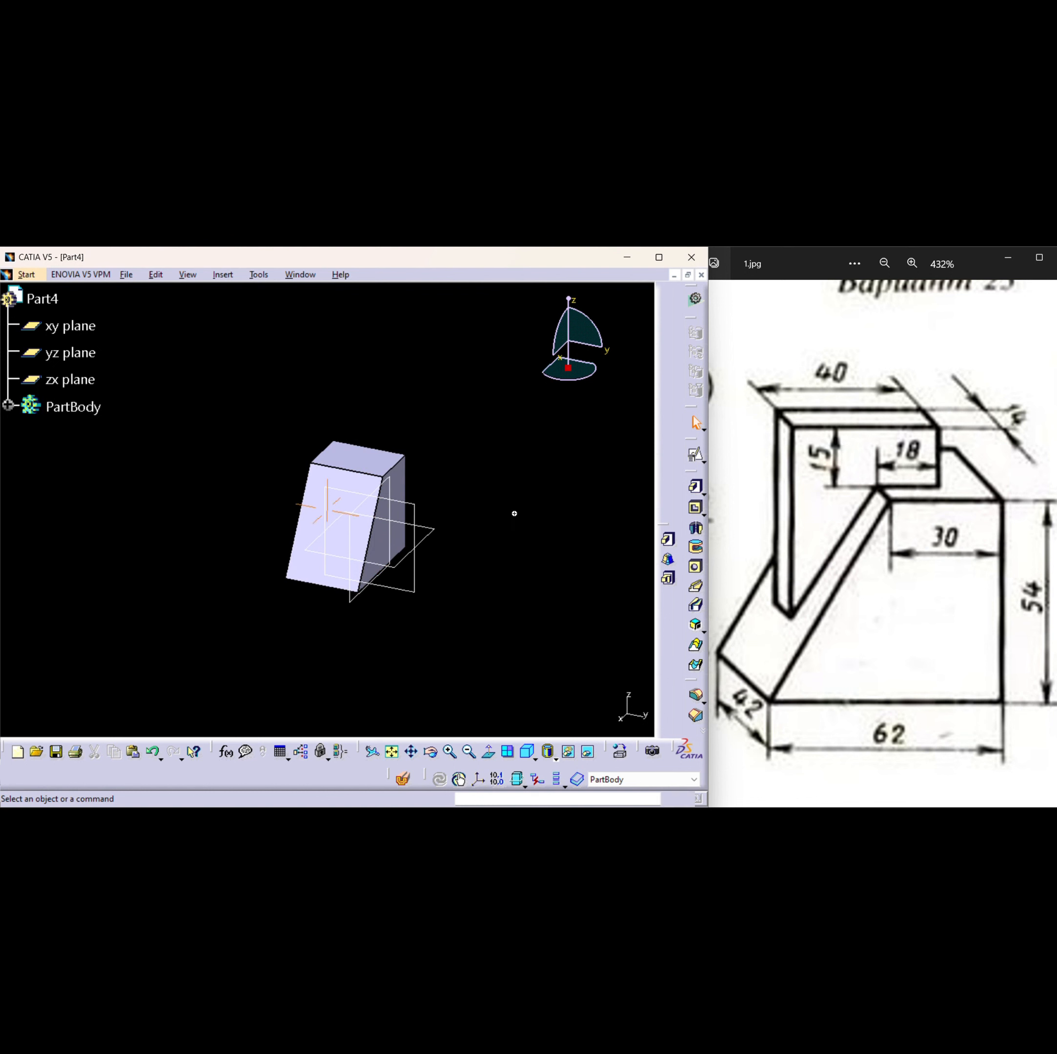
middle_drag(464, 525, 610, 559)
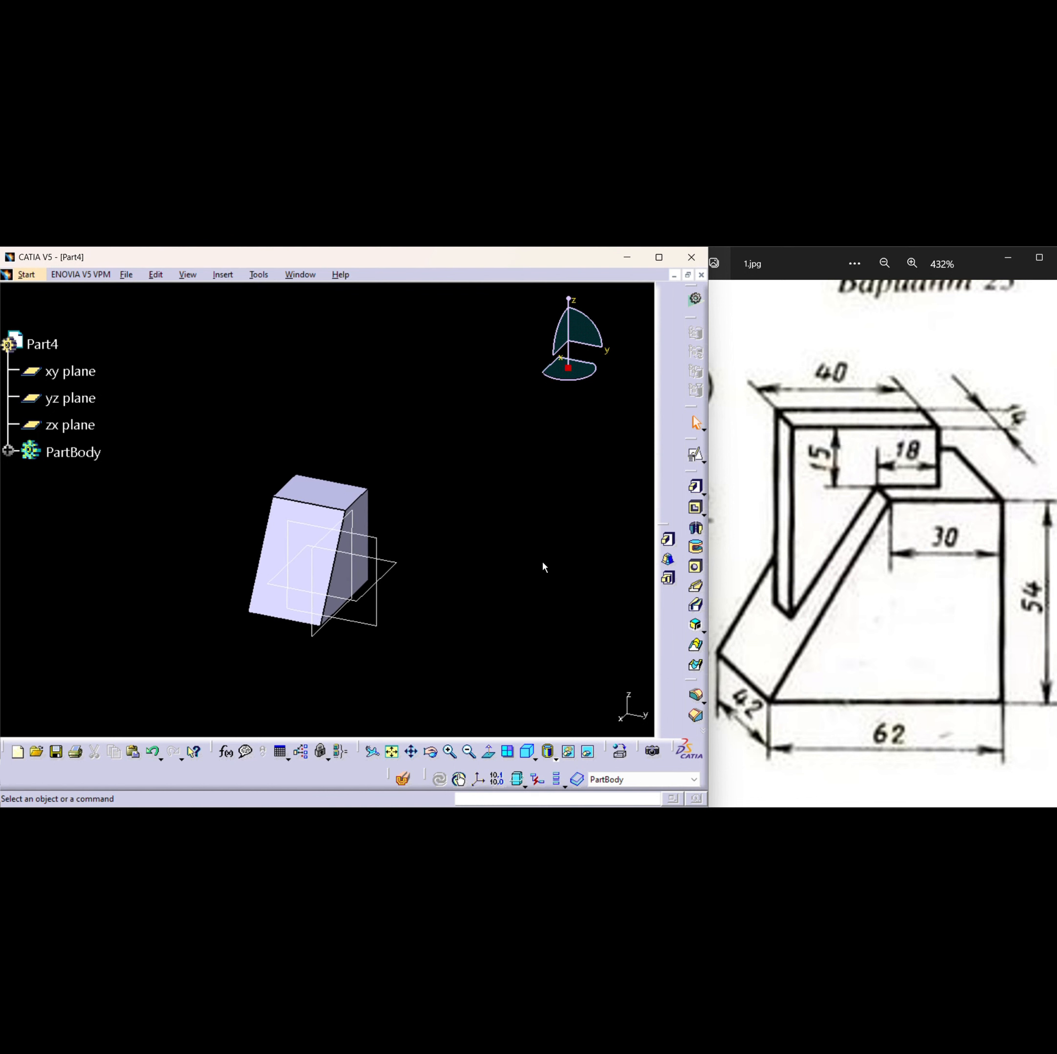
middle_drag(544, 564, 474, 611)
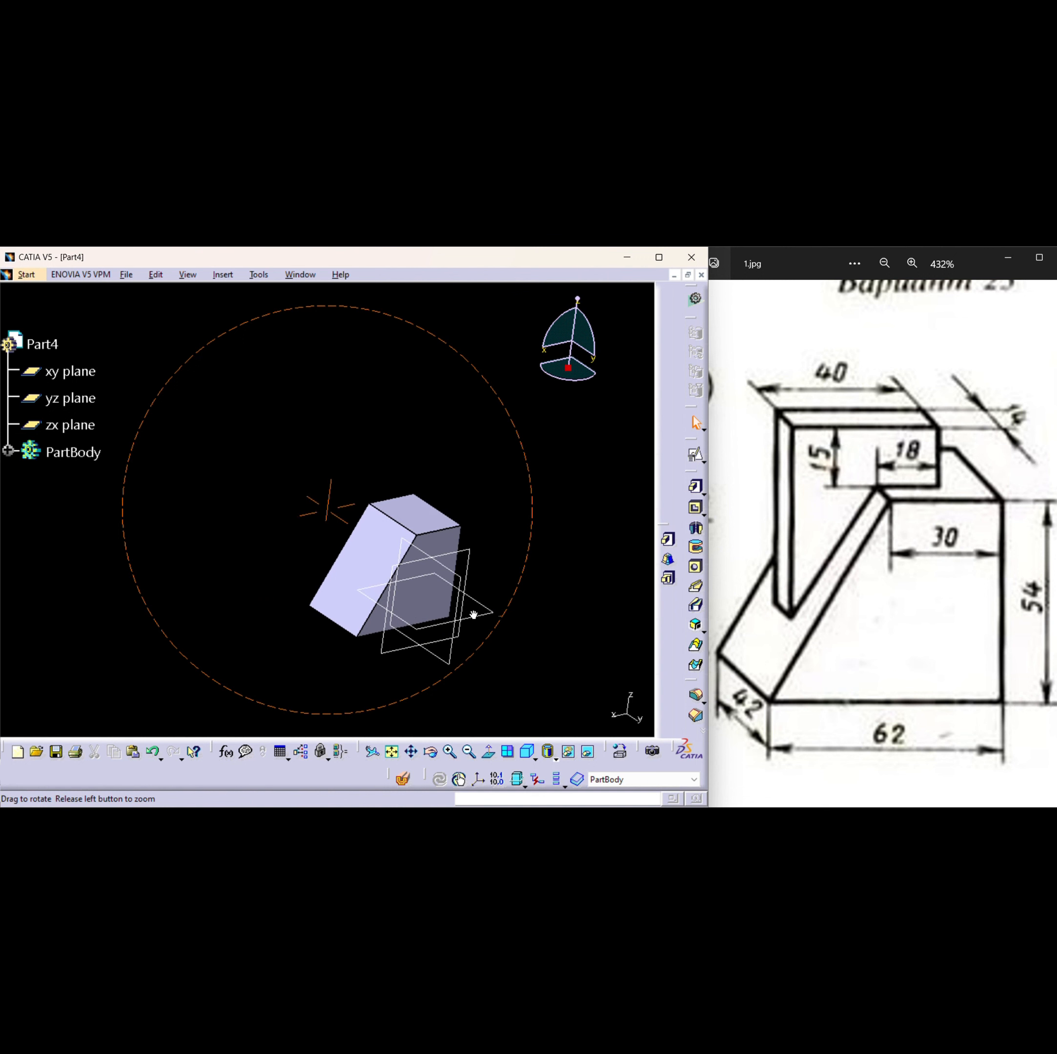
click(469, 552)
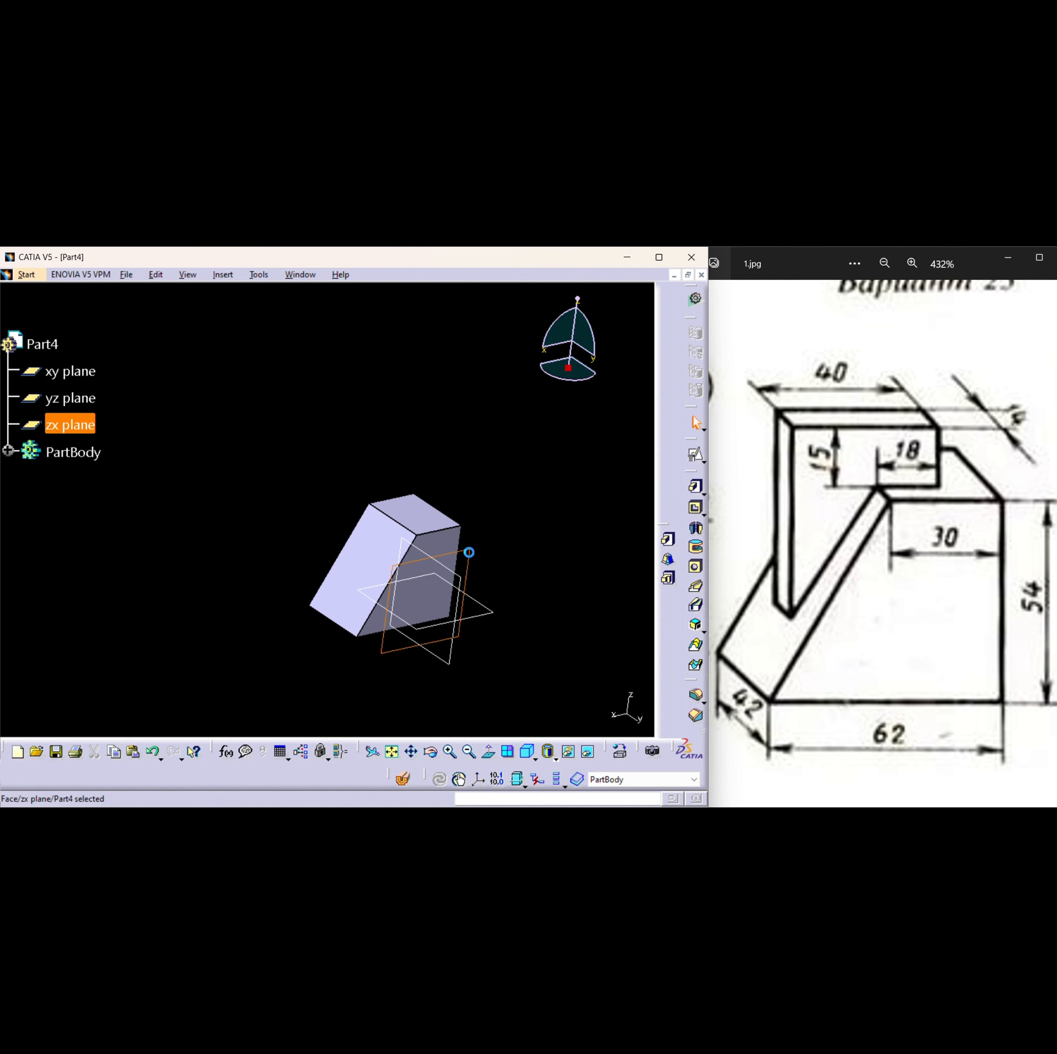
click(695, 456)
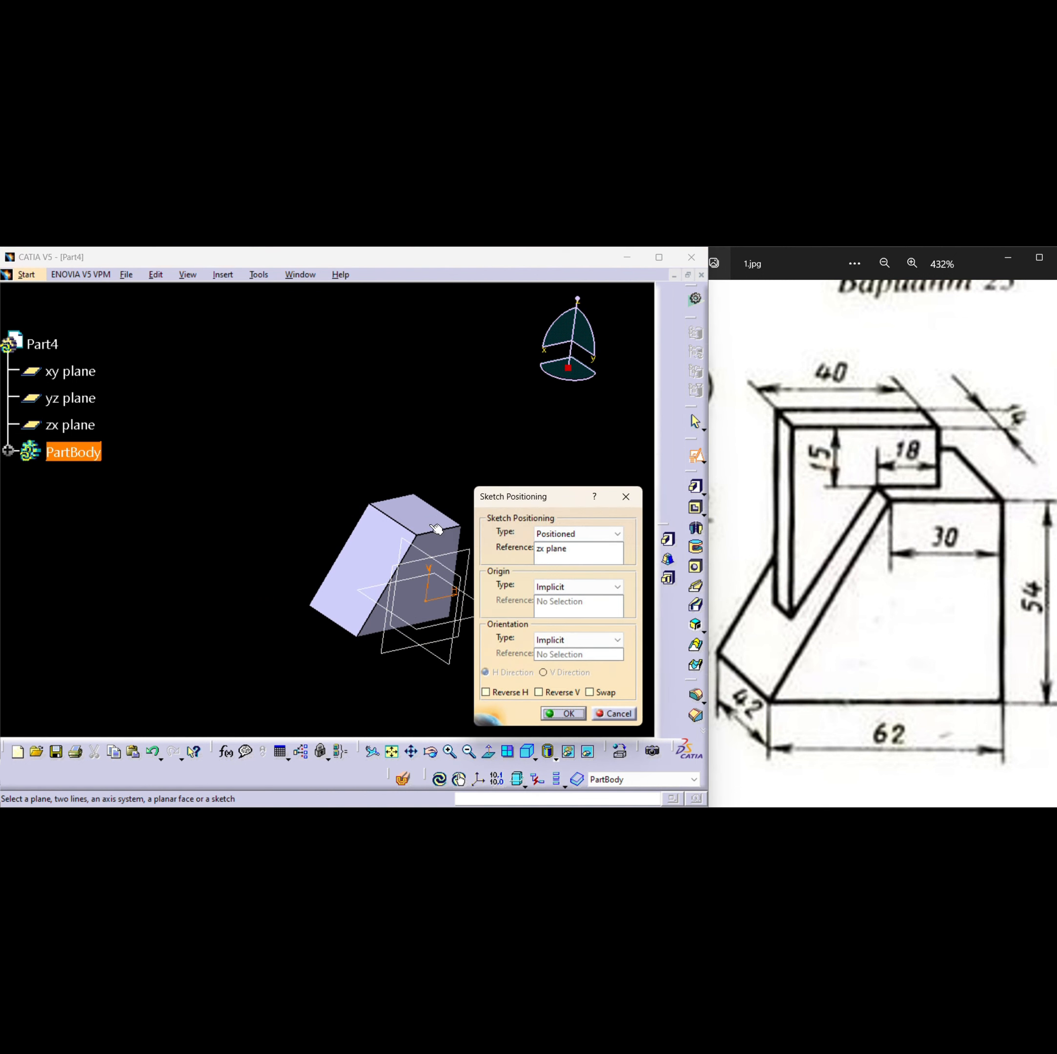
click(567, 714)
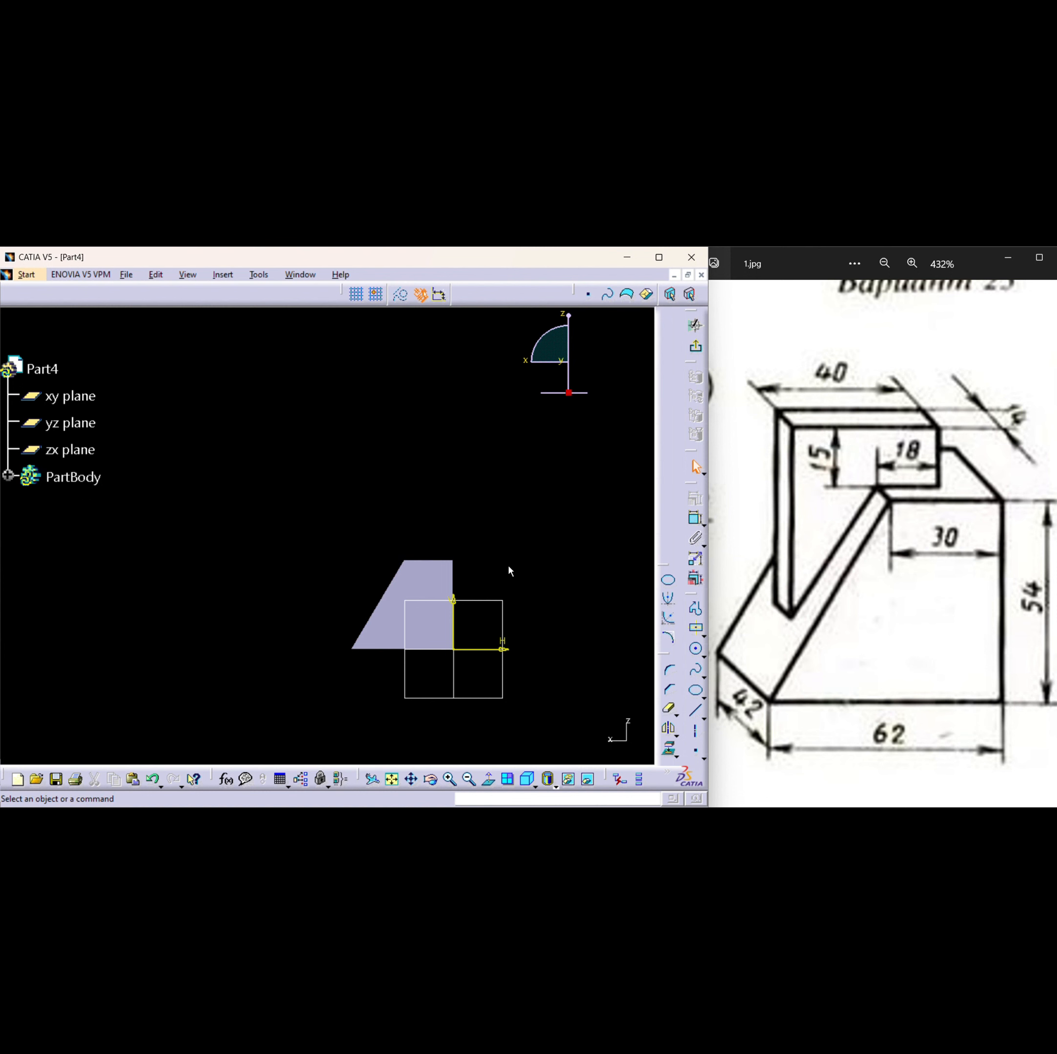
Step: Sketch an open three-line profile from the block's top edge up to about 79 mm height, across horizontally, and vertically down to the sloped edge
click(695, 609)
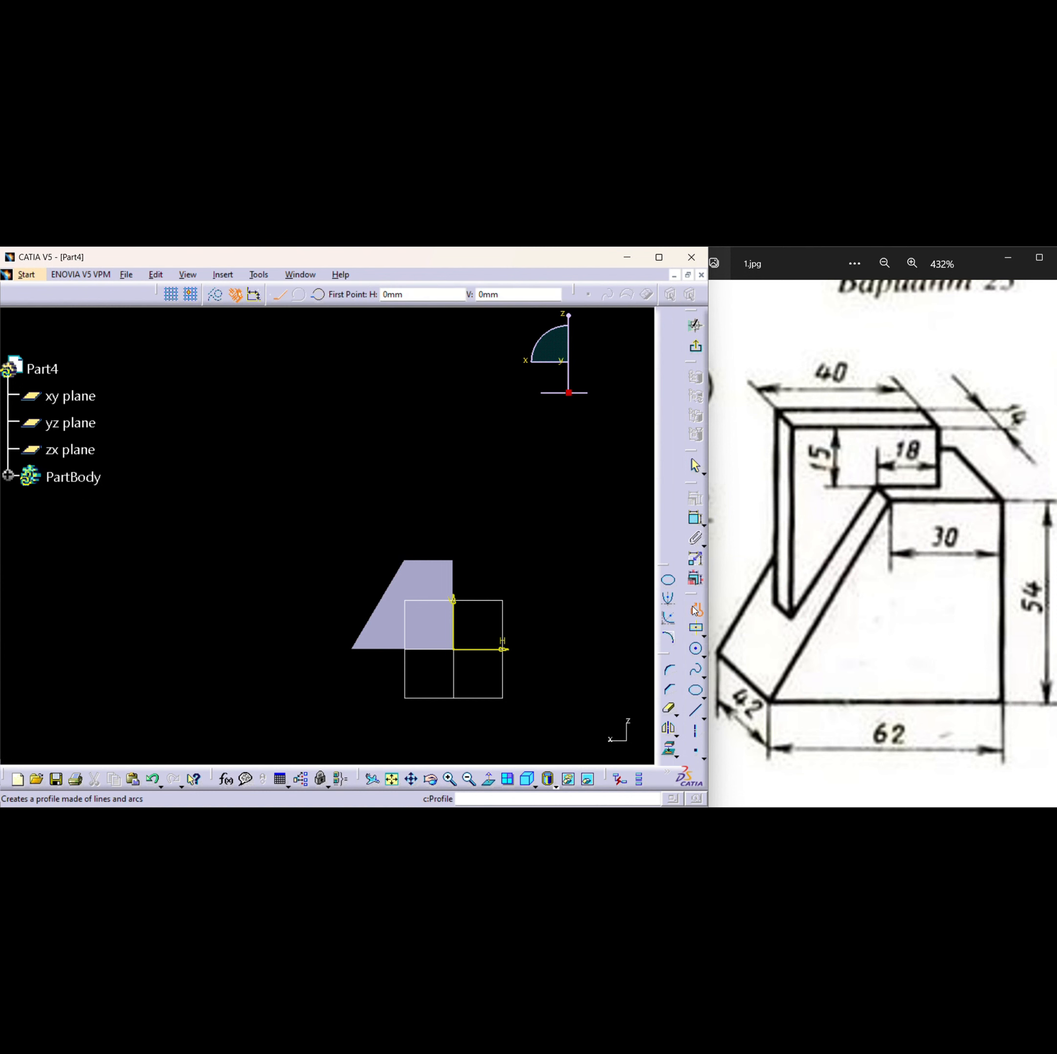
click(431, 561)
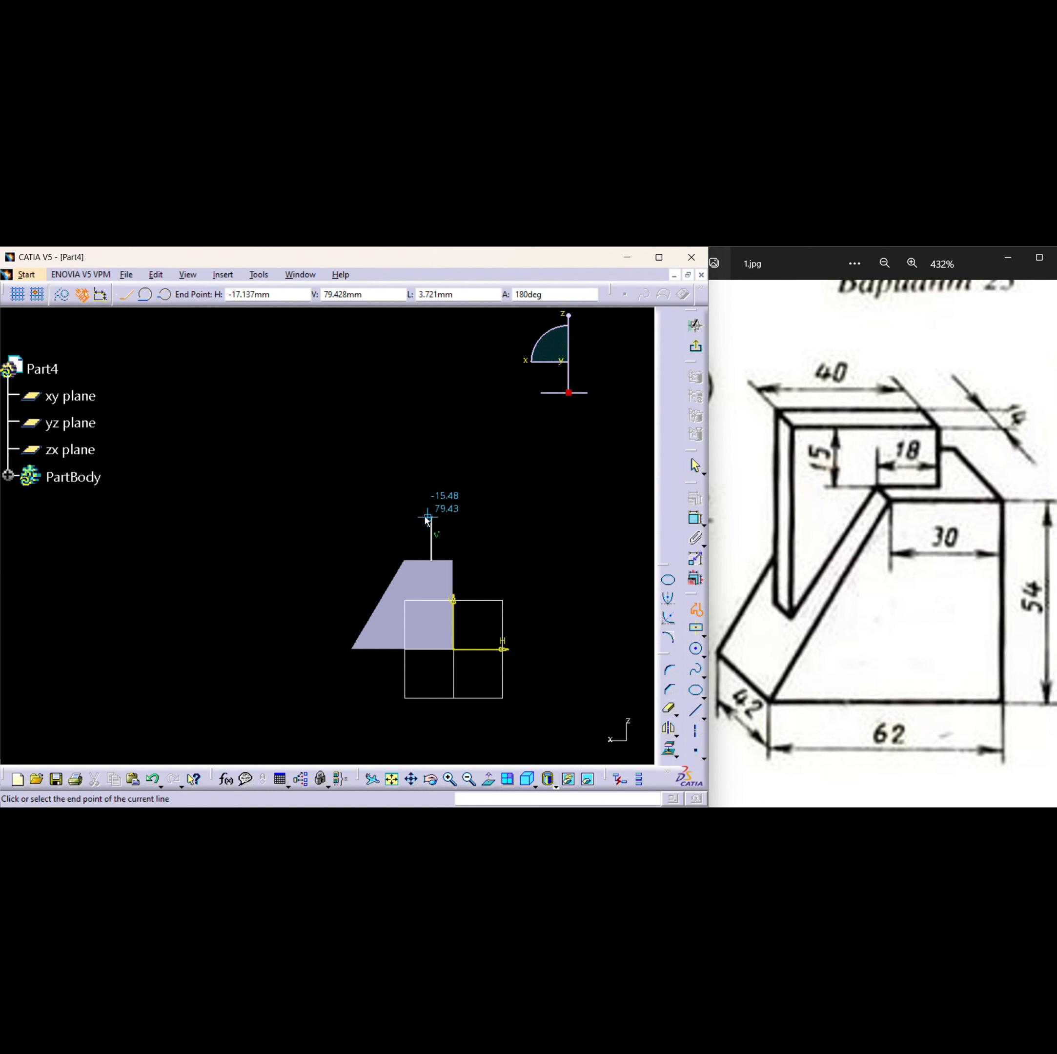
click(373, 518)
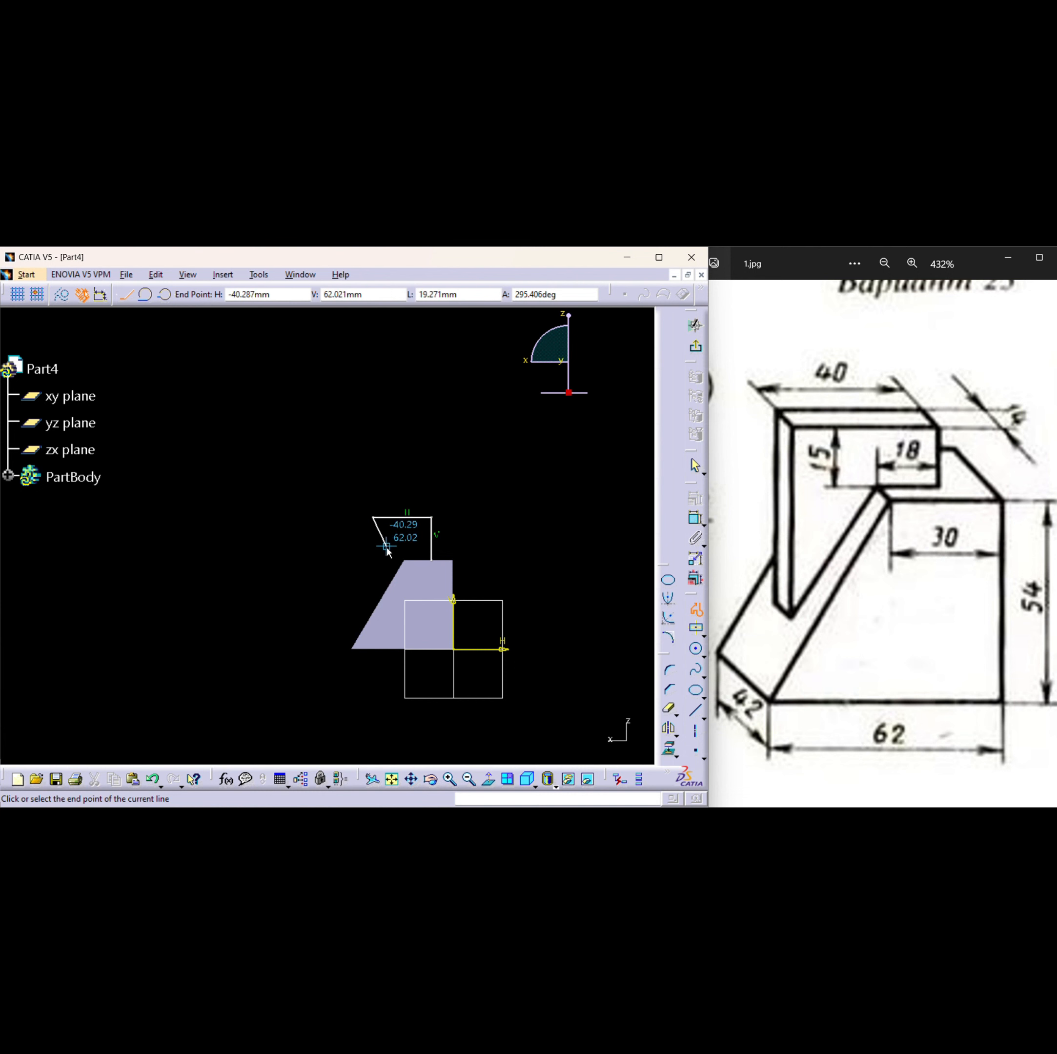
click(375, 613)
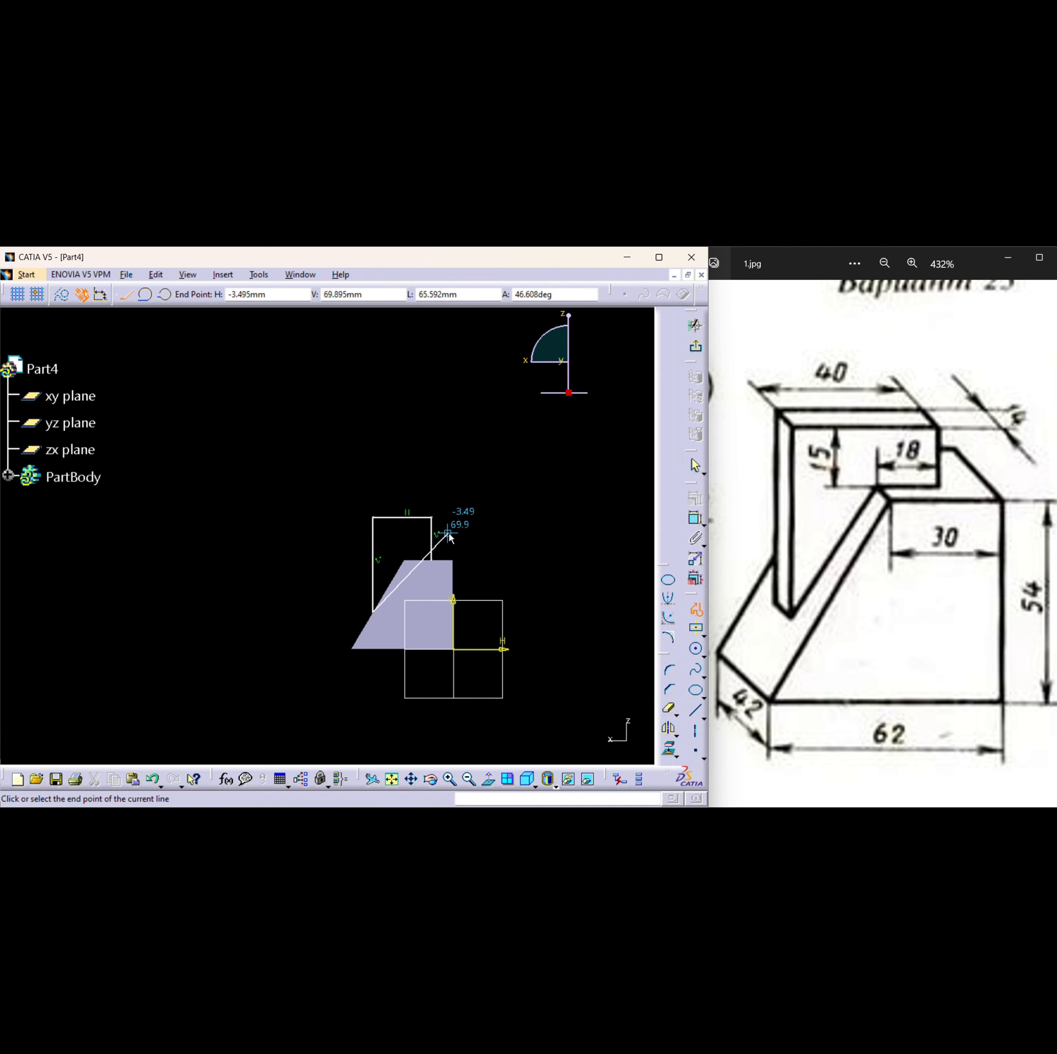
key(Escape)
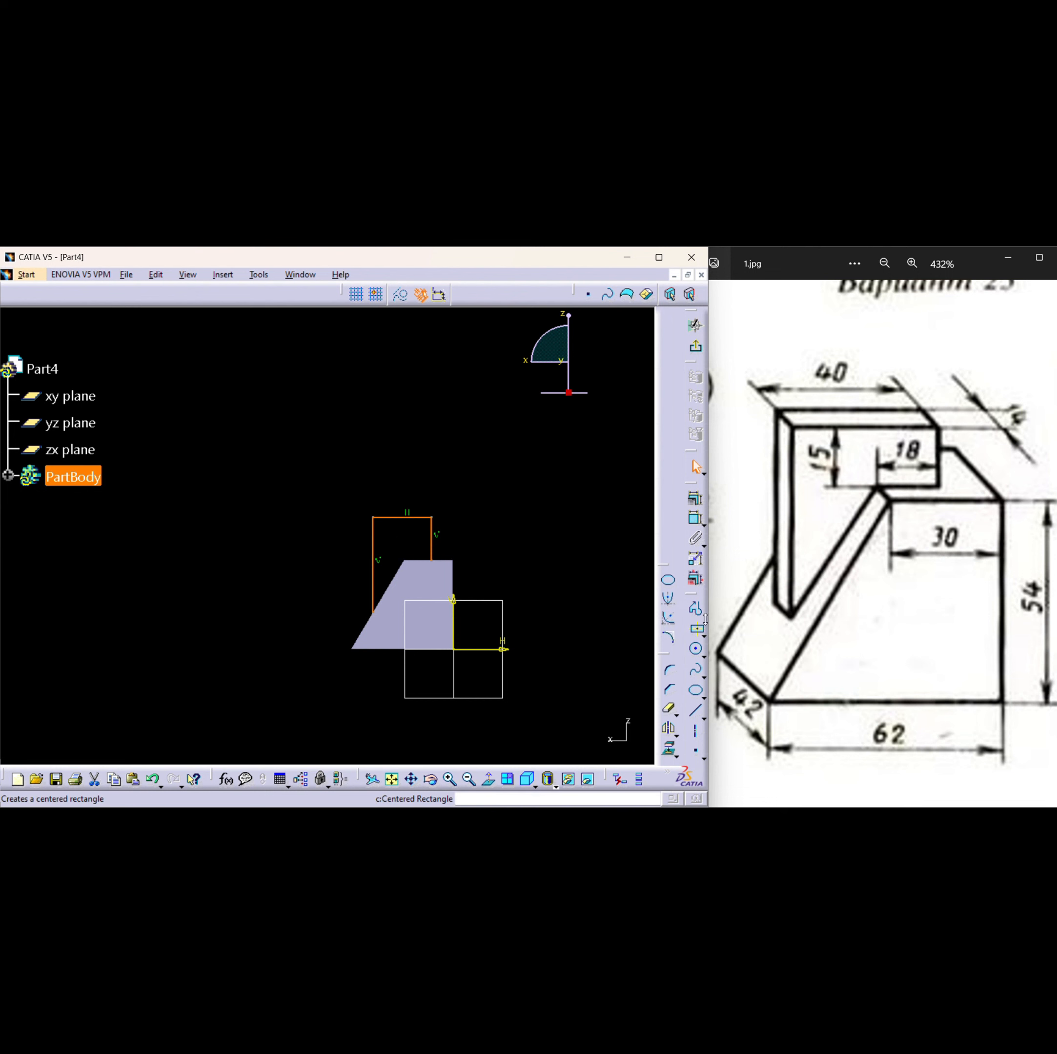
Step: Constrain the horizontal distance from the block's upper sloped corner to the profile's short vertical line at 18 mm
click(695, 519)
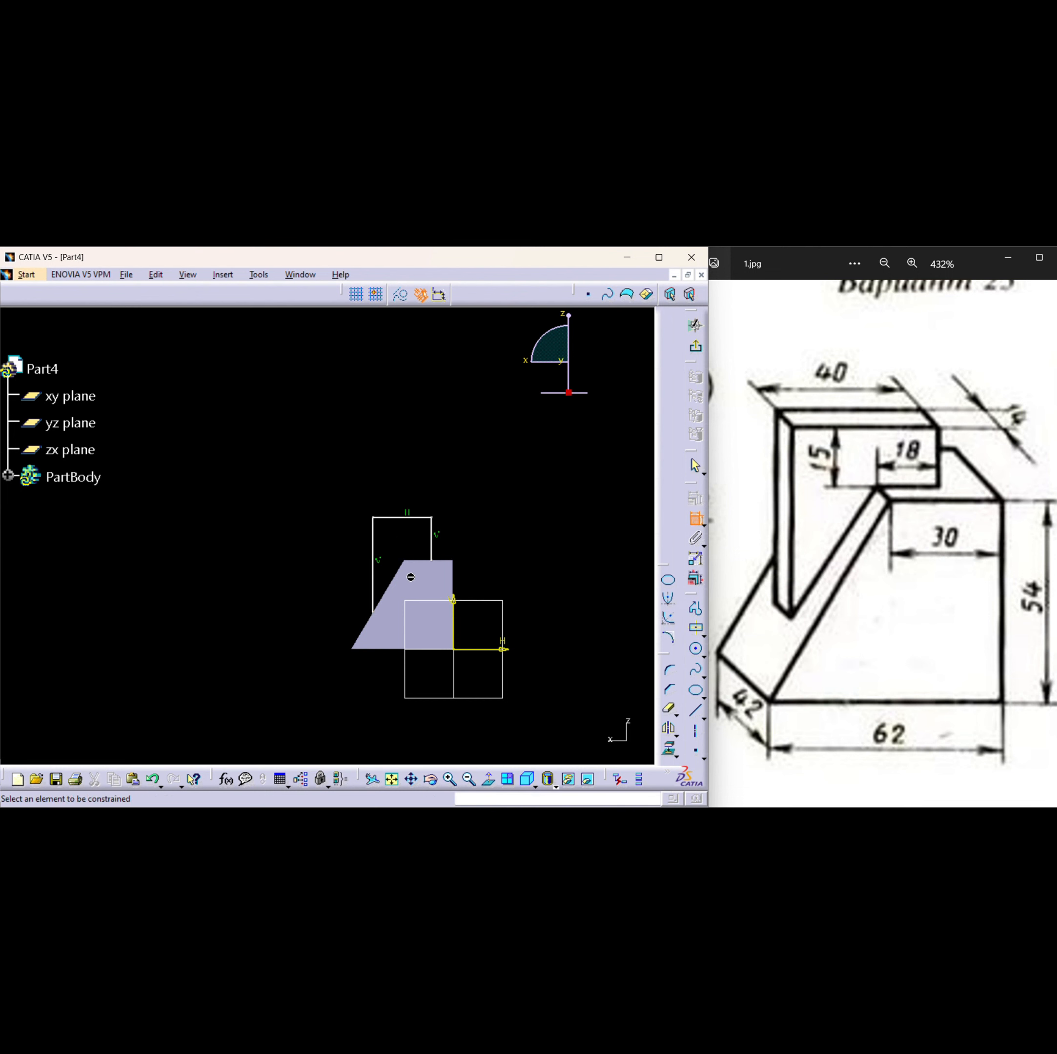
click(435, 559)
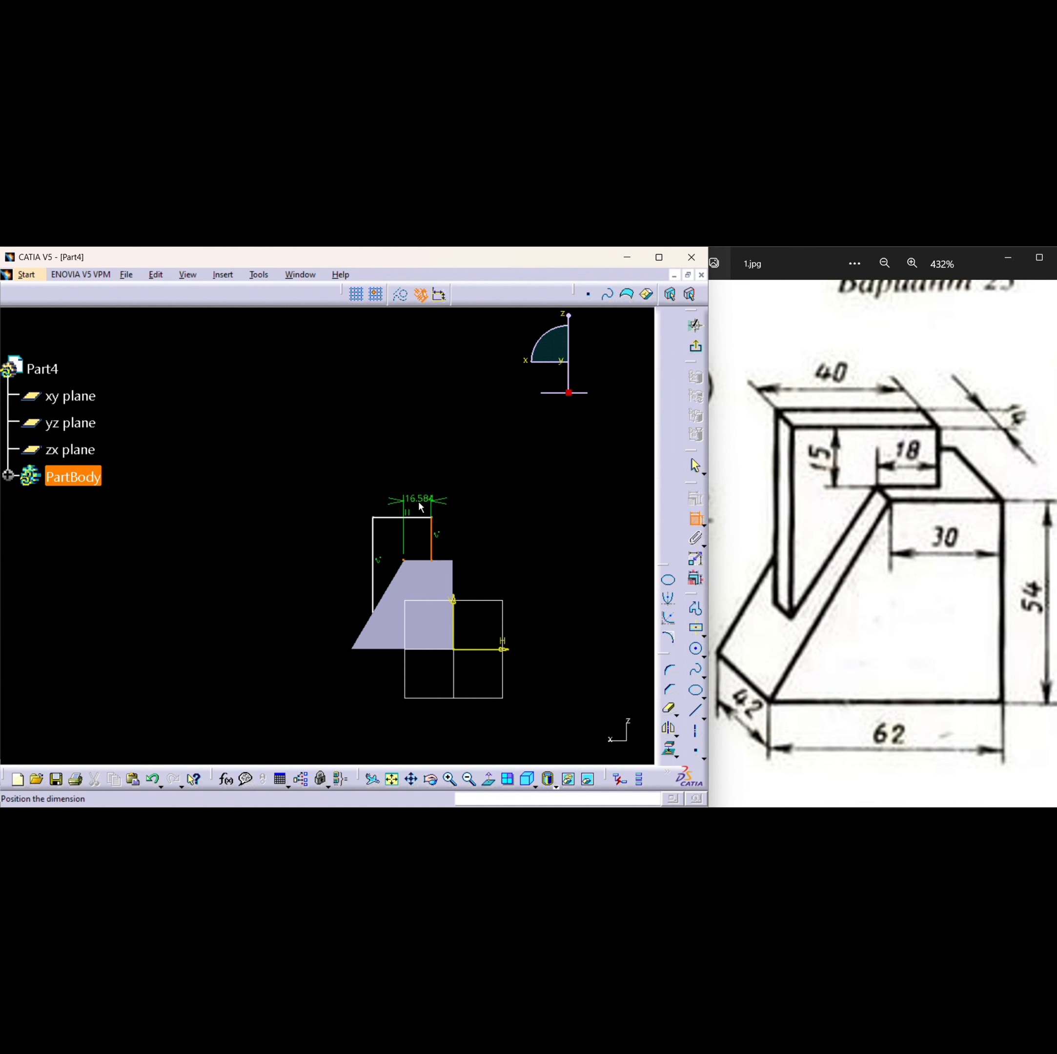
click(421, 473)
click(418, 479)
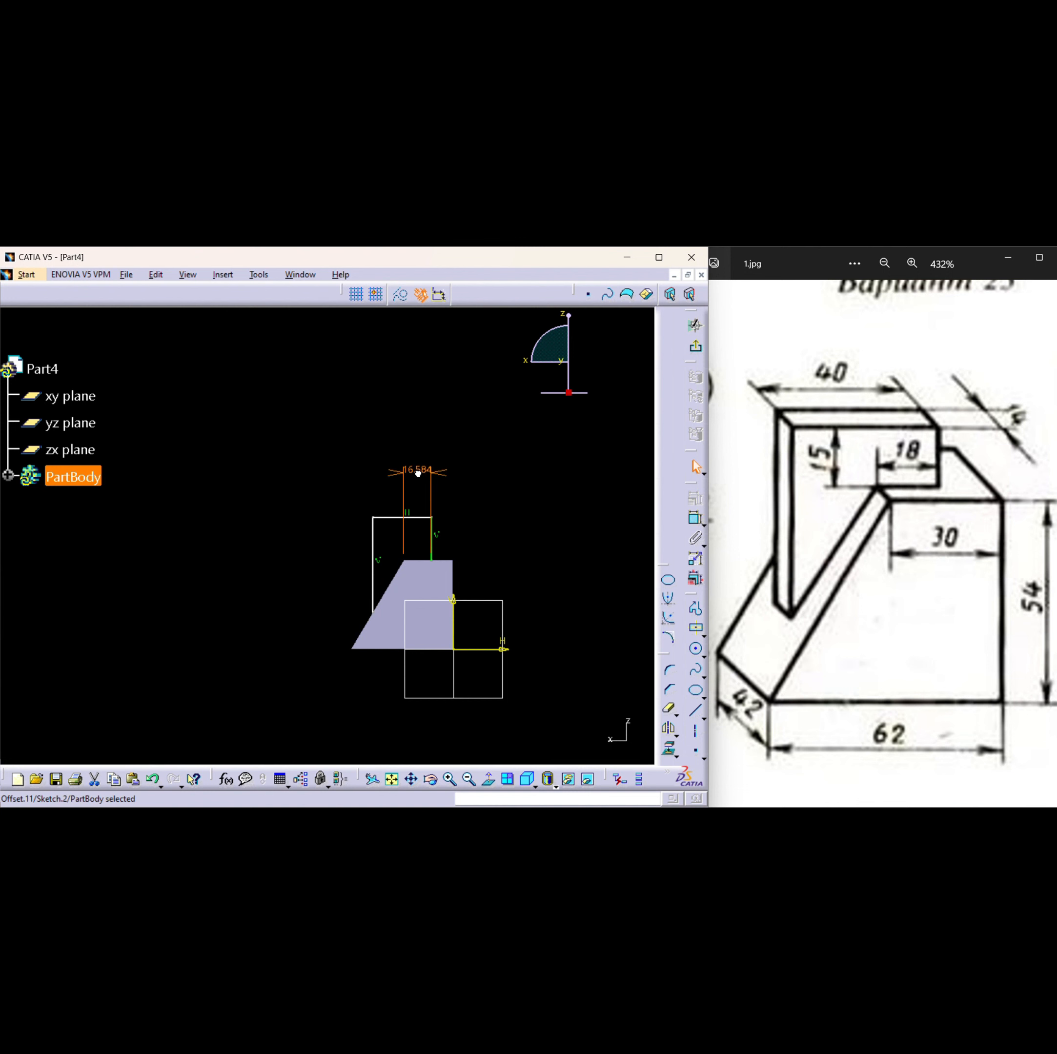
double_click(418, 474)
text(18)
key(Return)
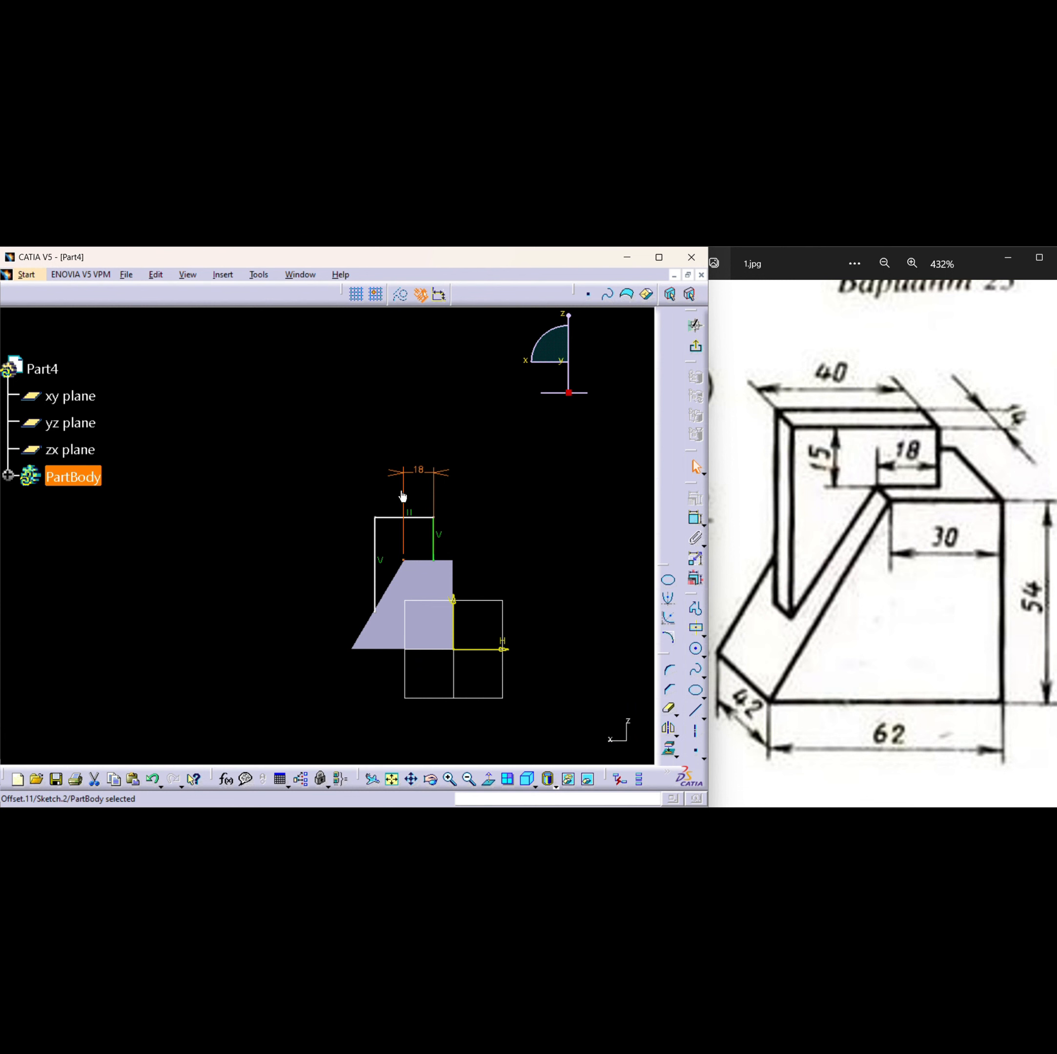
Step: Dimension the profile's top horizontal line at 40 mm
click(410, 518)
click(368, 491)
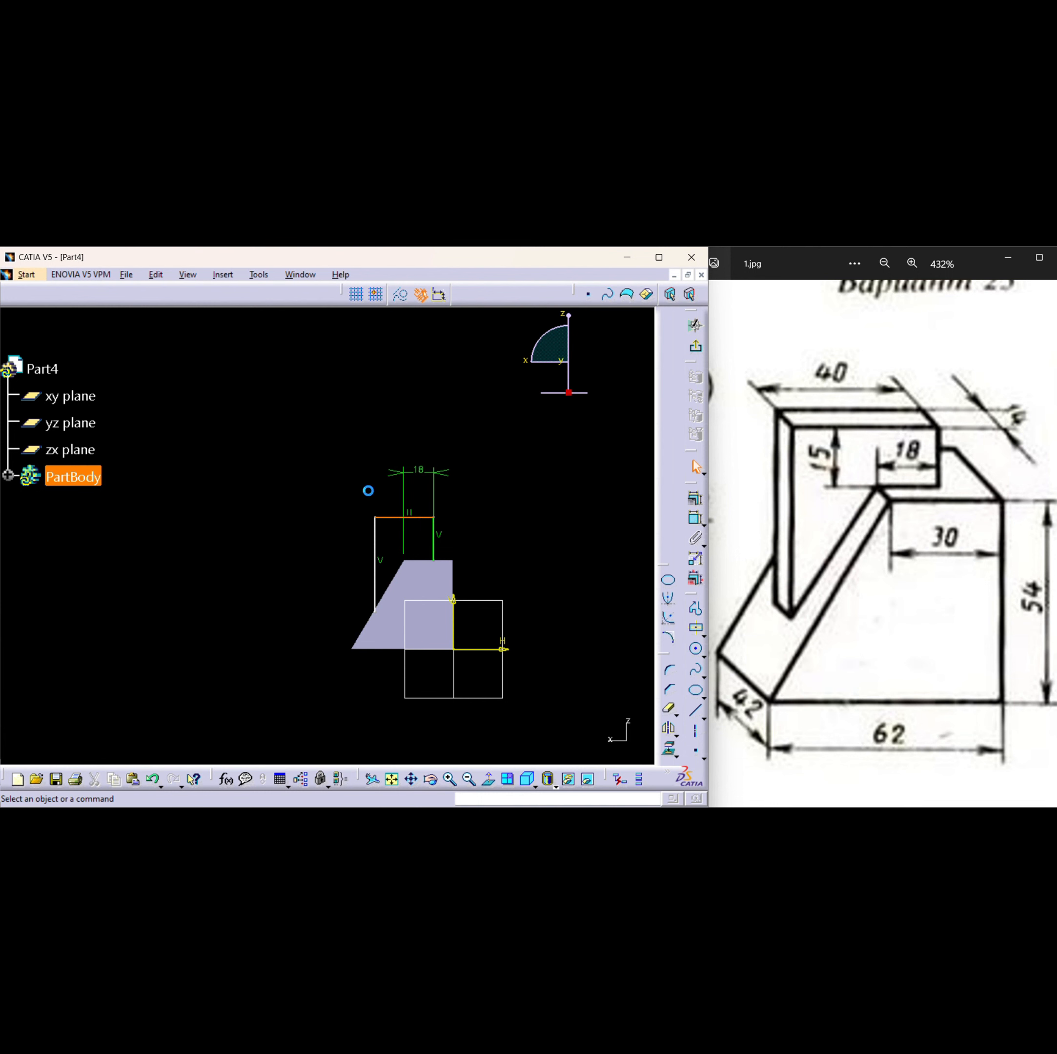
click(695, 520)
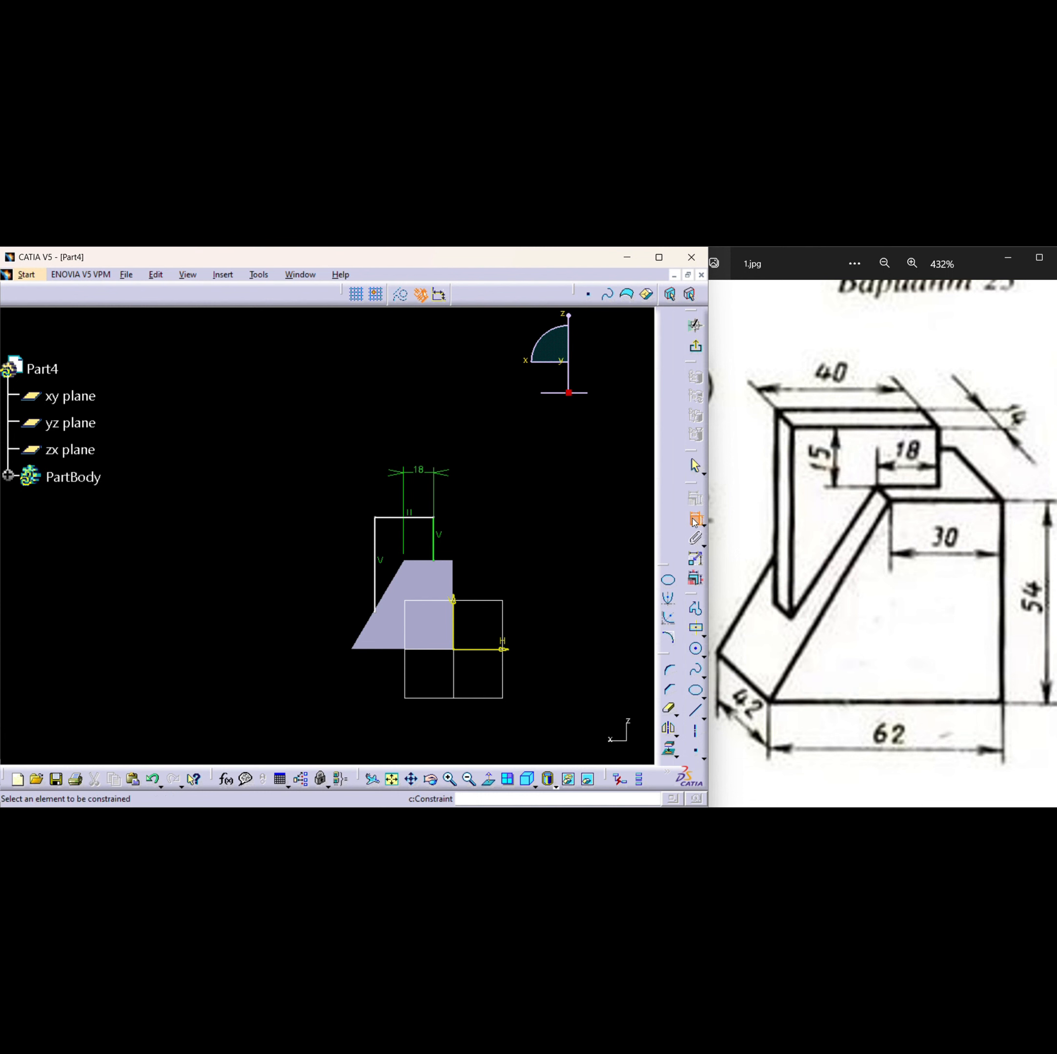
click(409, 516)
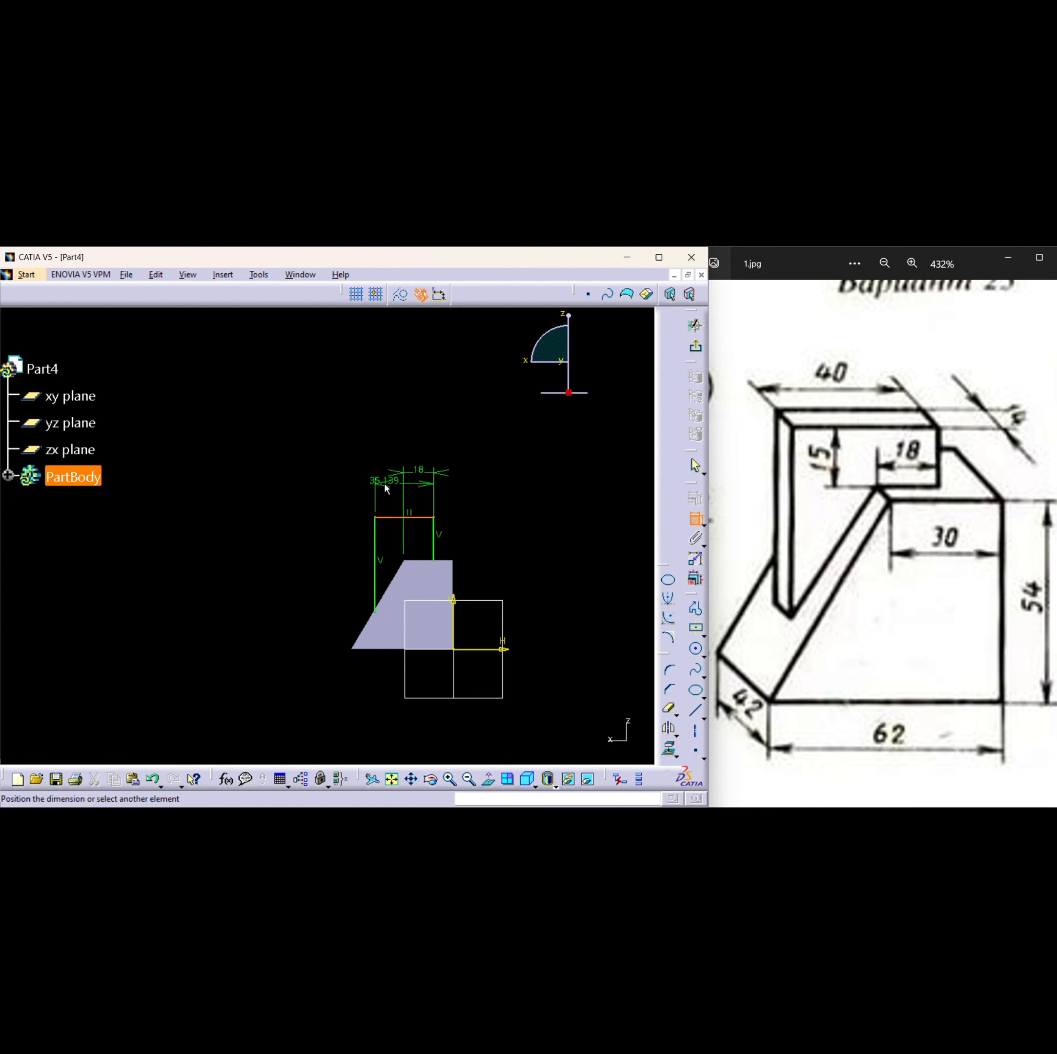
click(339, 498)
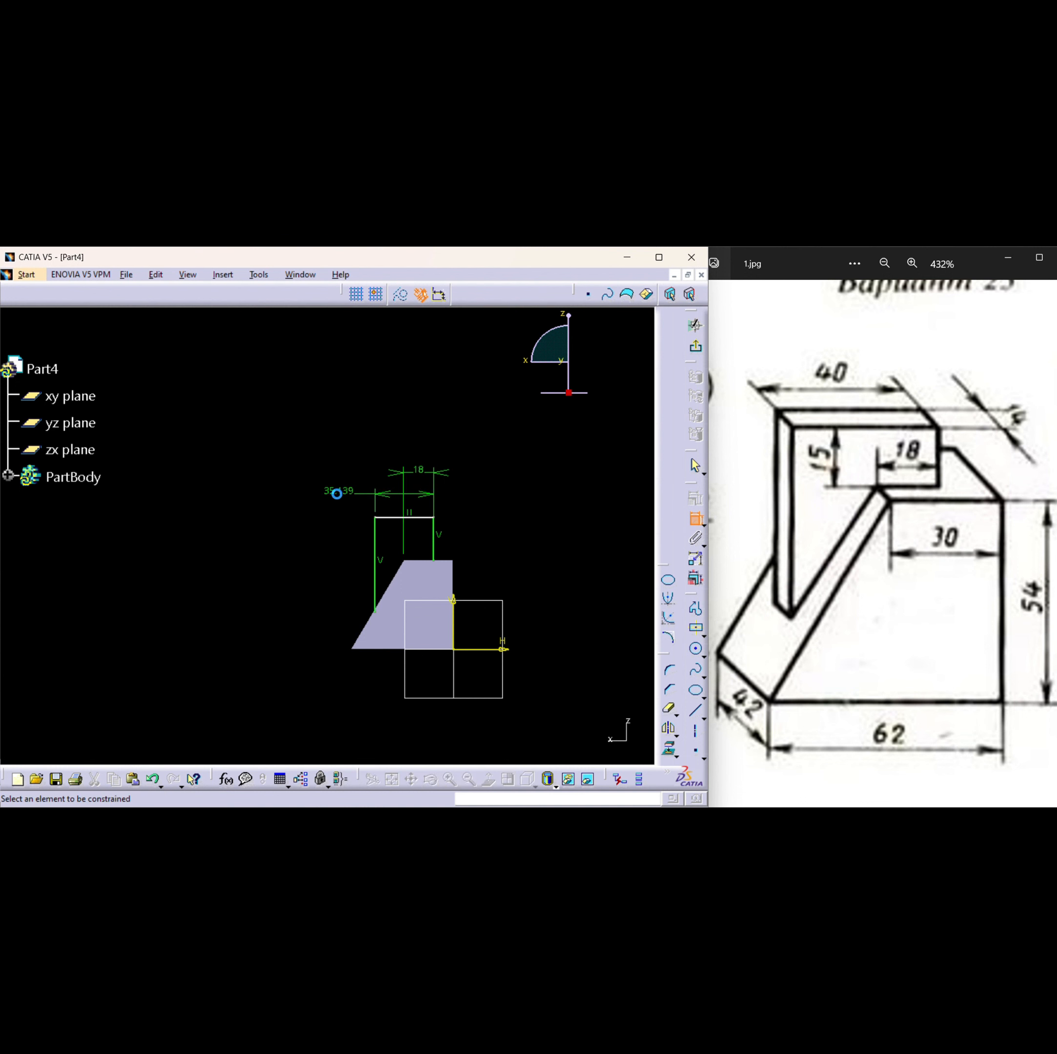
double_click(338, 492)
text(40)
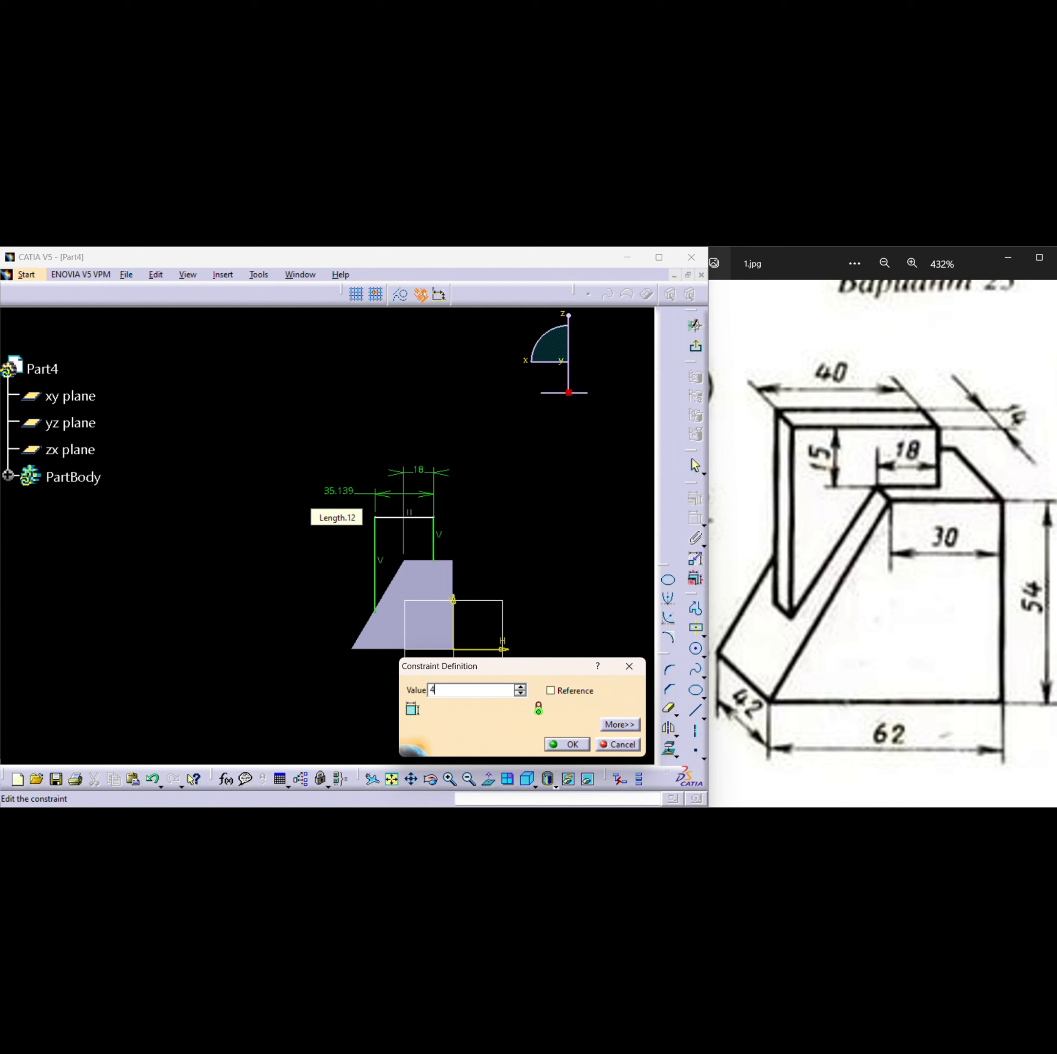
key(Return)
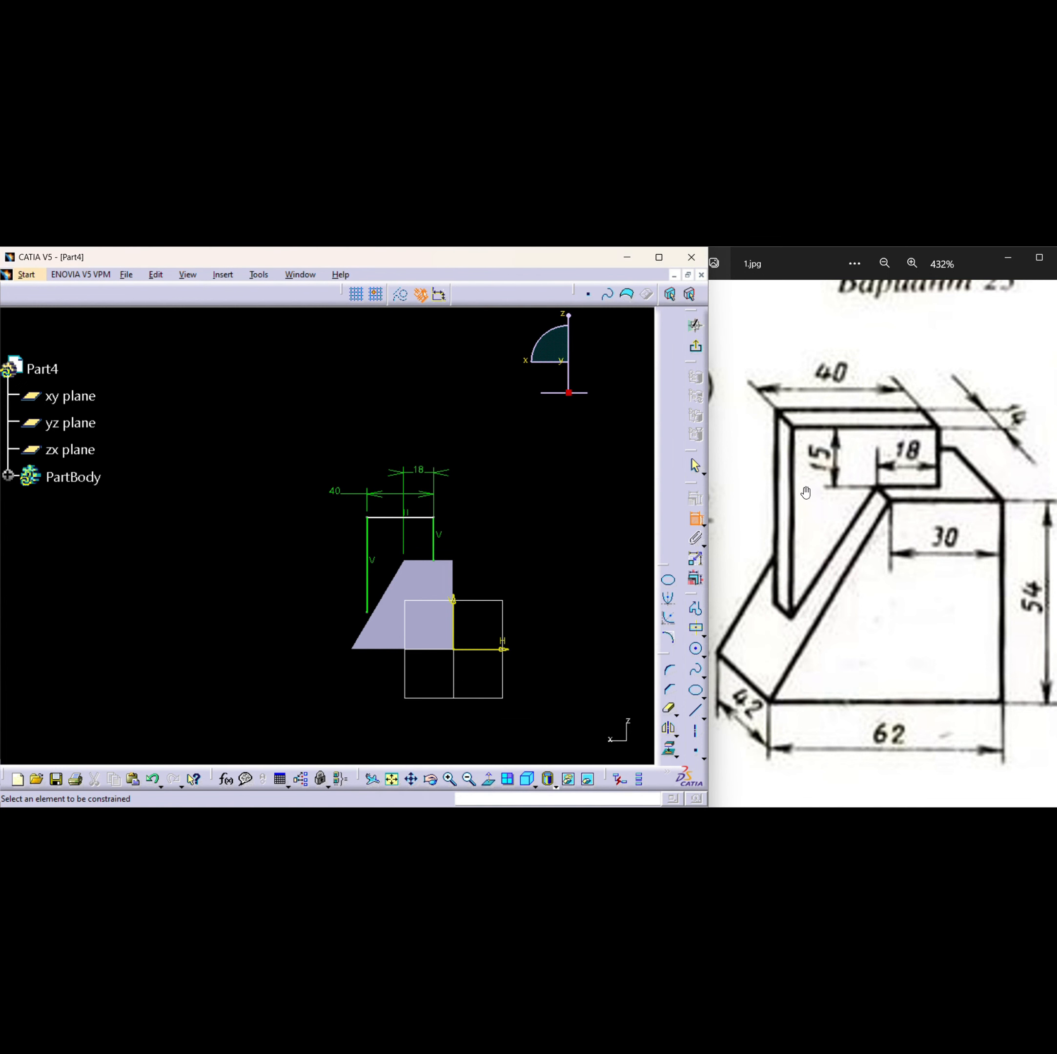
Step: Dimension the profile's short vertical line at 15 mm
click(435, 548)
click(467, 542)
double_click(471, 541)
text(15)
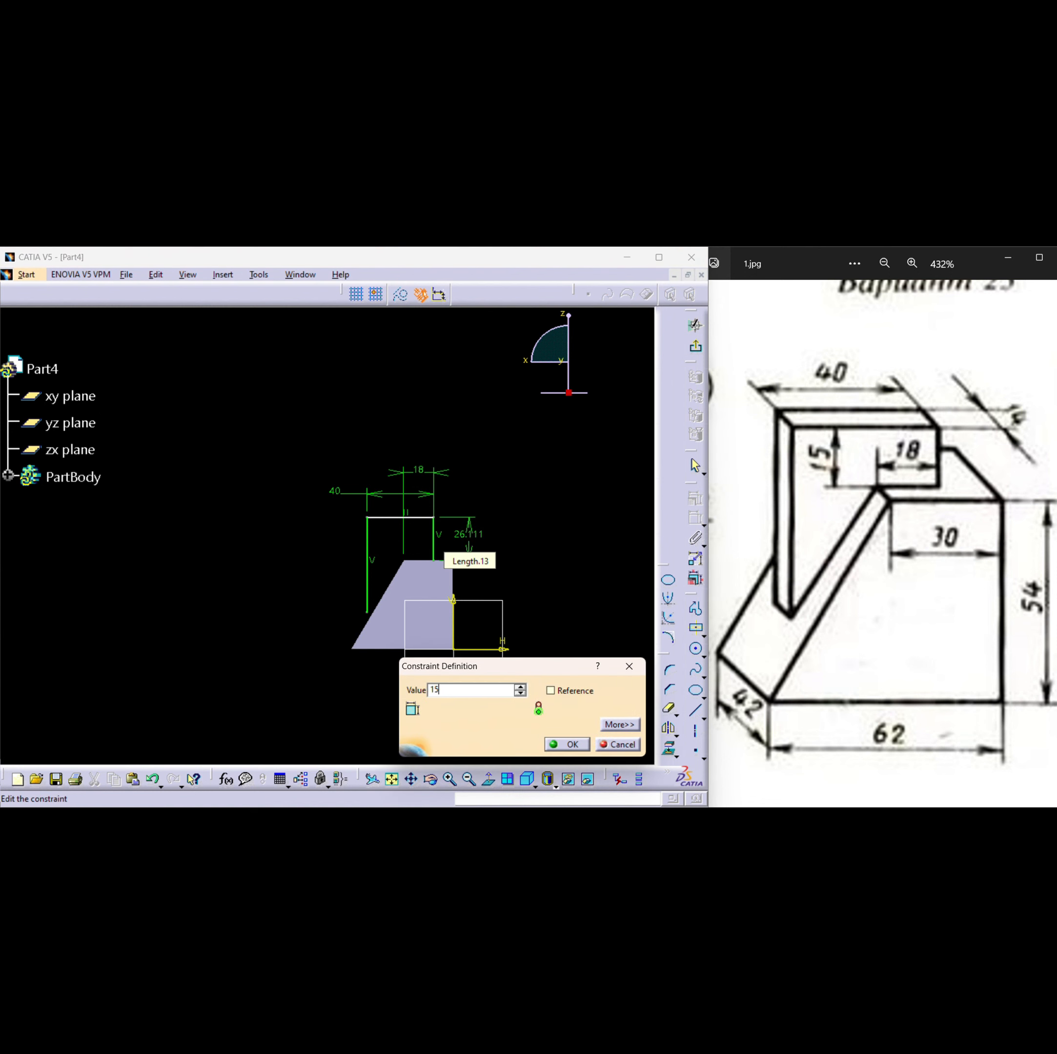
key(Return)
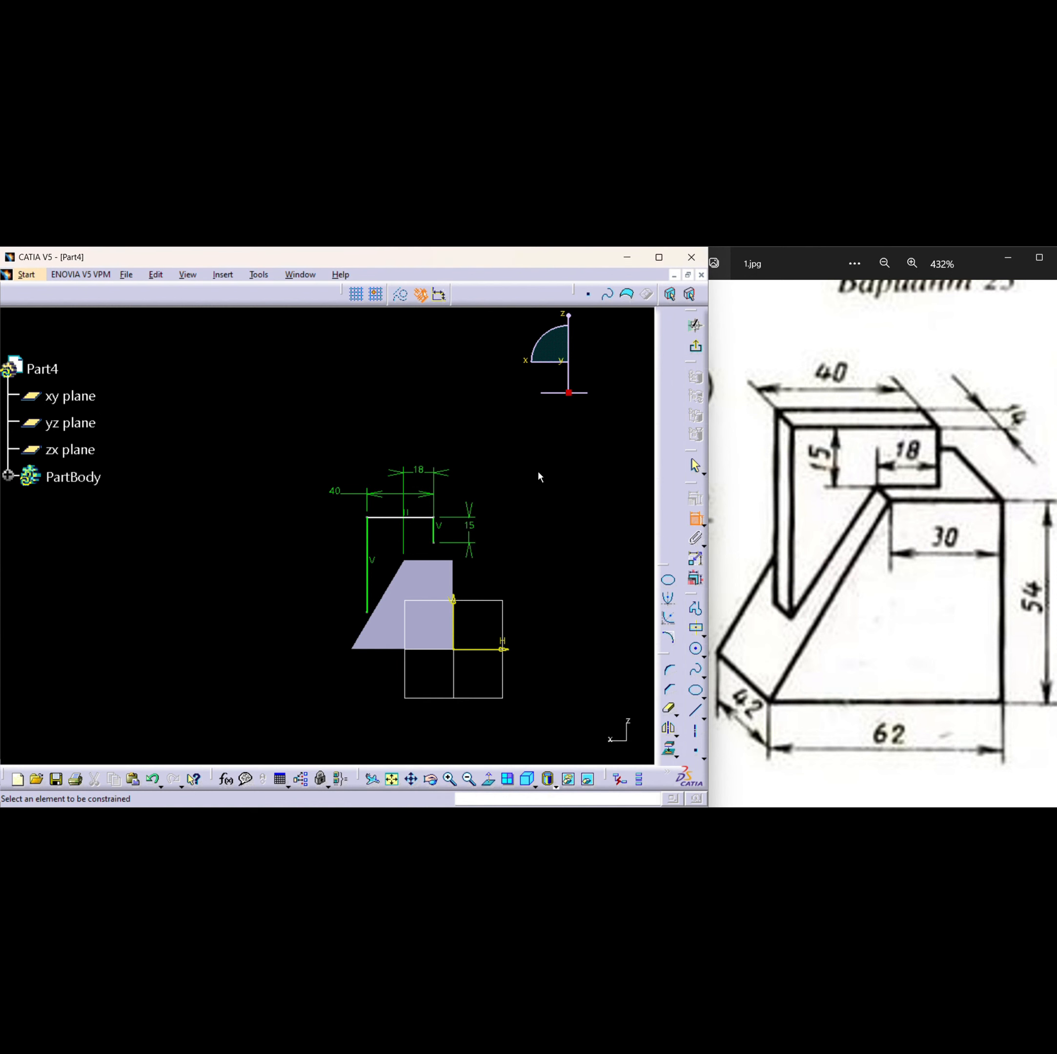
click(695, 519)
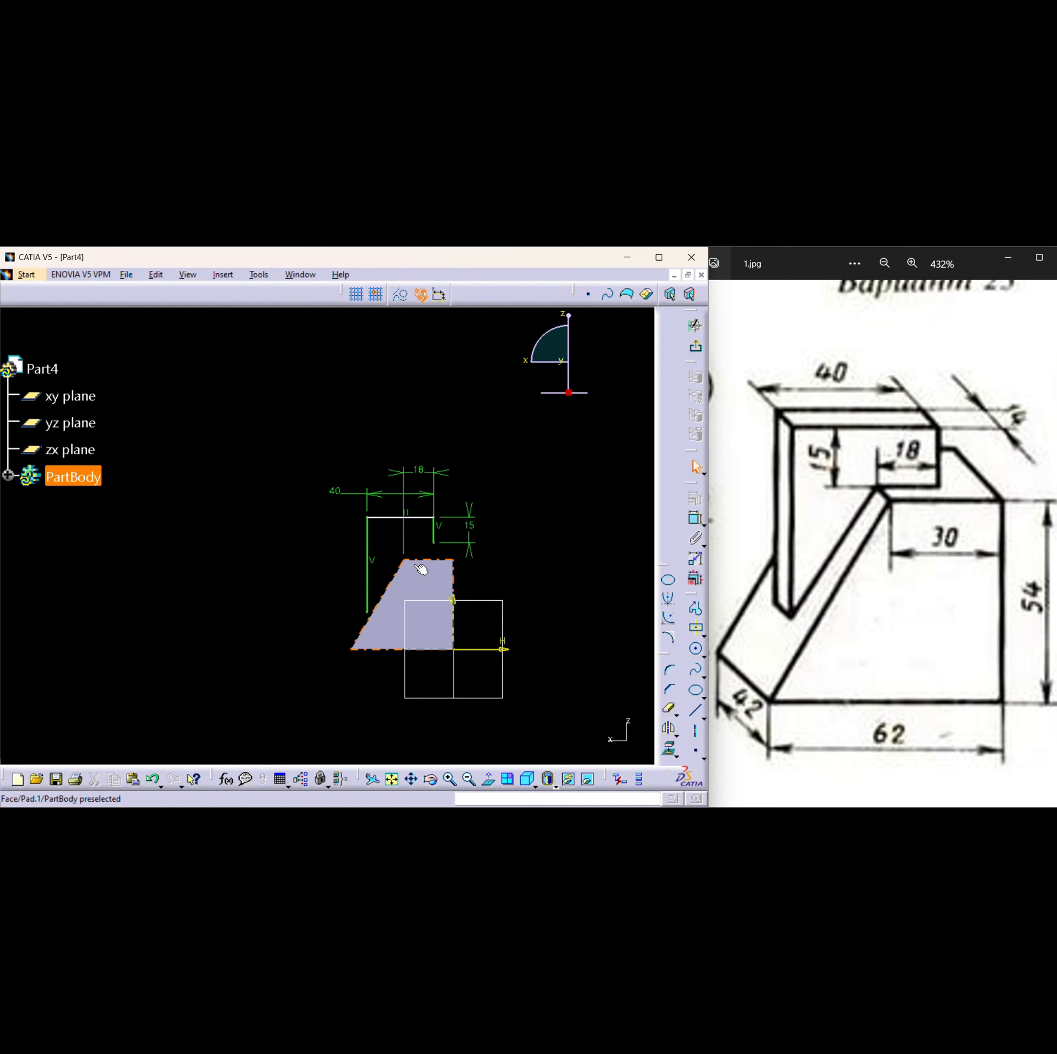
Step: Make the short vertical line's lower endpoint coincident with the block's top edge
click(434, 544)
ctrl+click(436, 561)
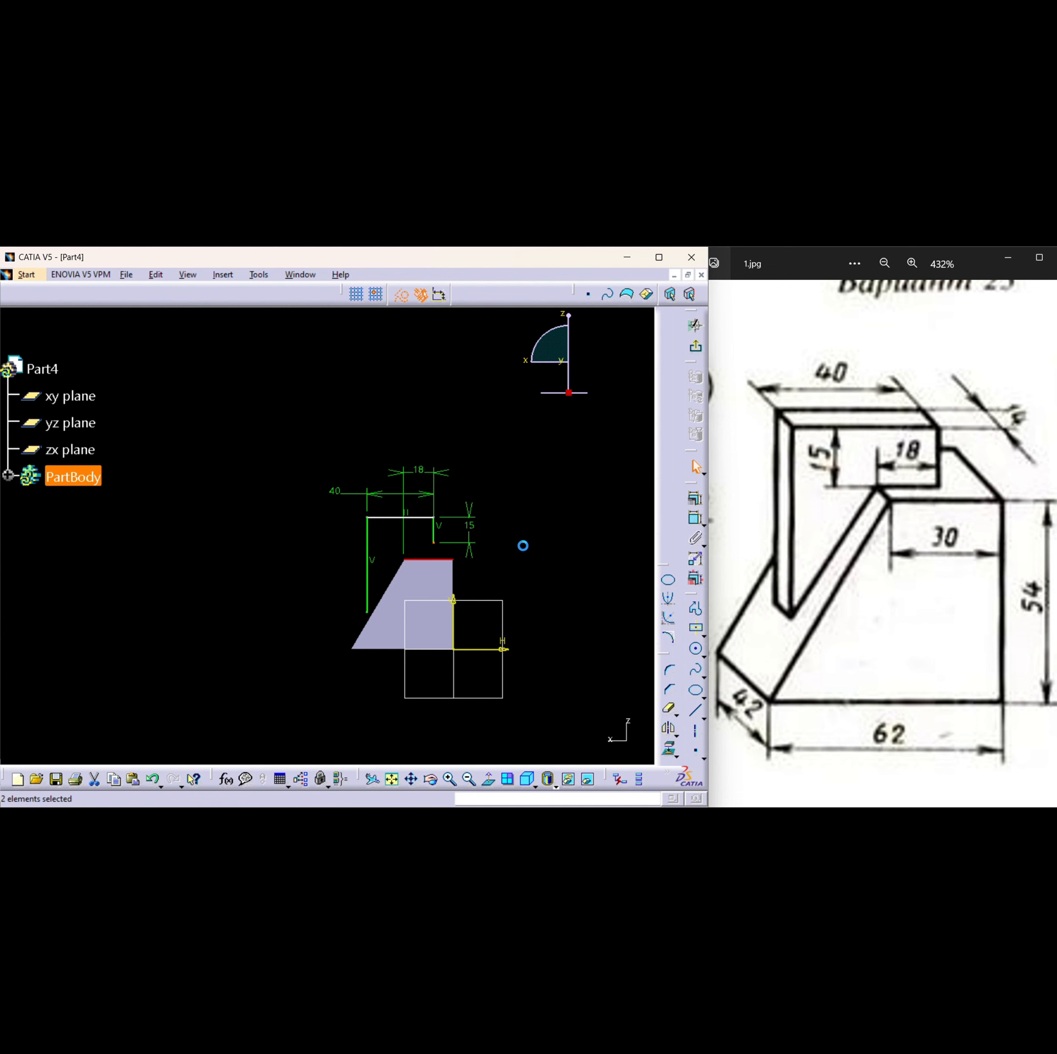
click(696, 500)
click(577, 612)
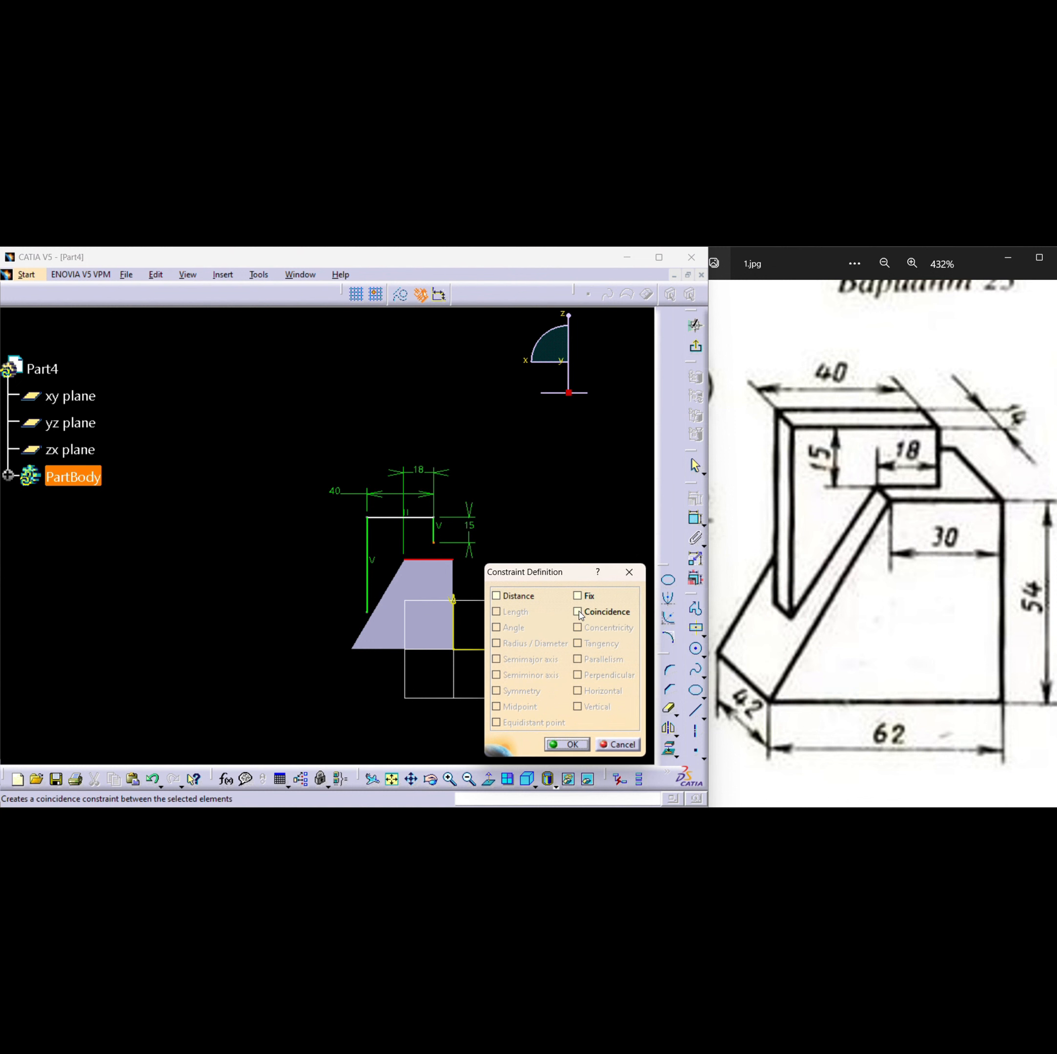
click(567, 745)
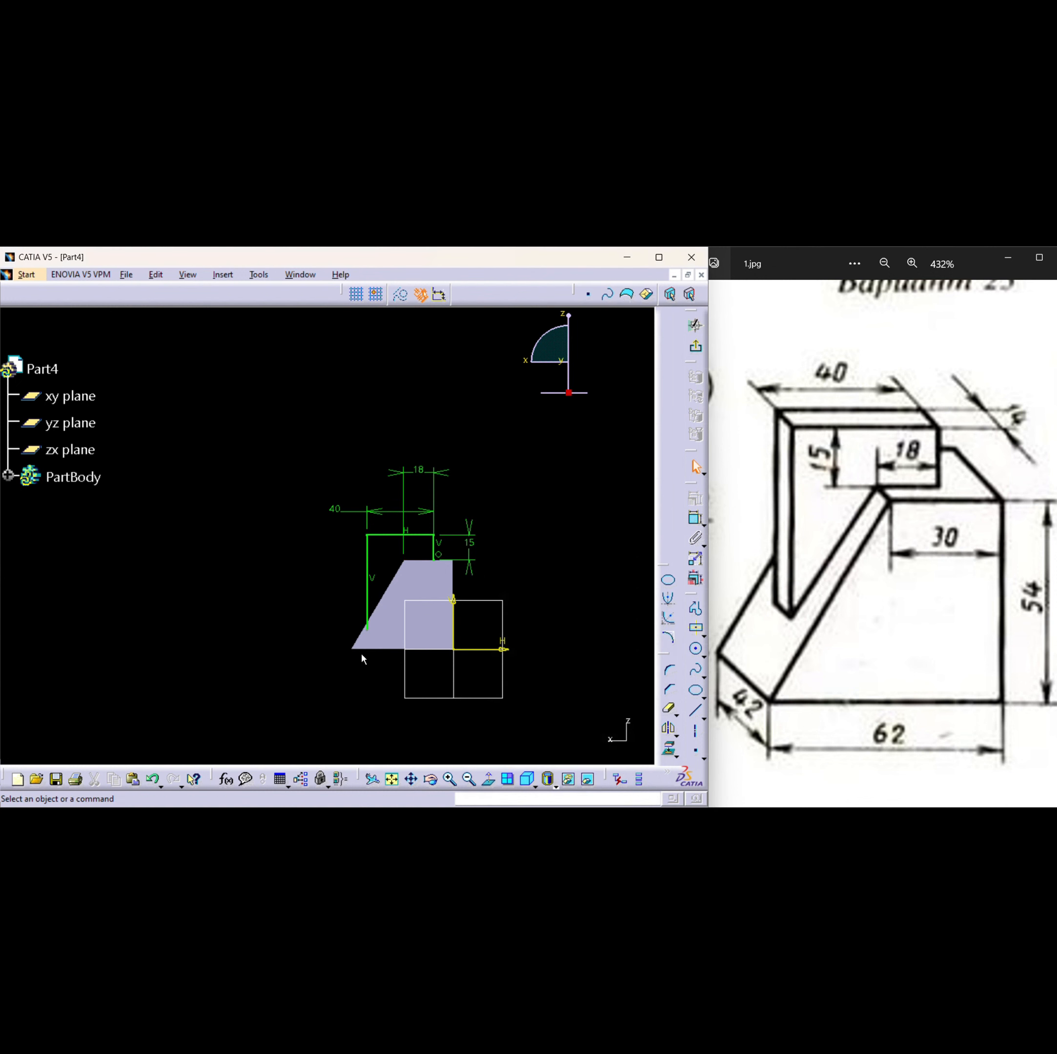
Step: Make the long vertical line's lower endpoint coincident with the block's sloped edge and exit the sketch
click(367, 629)
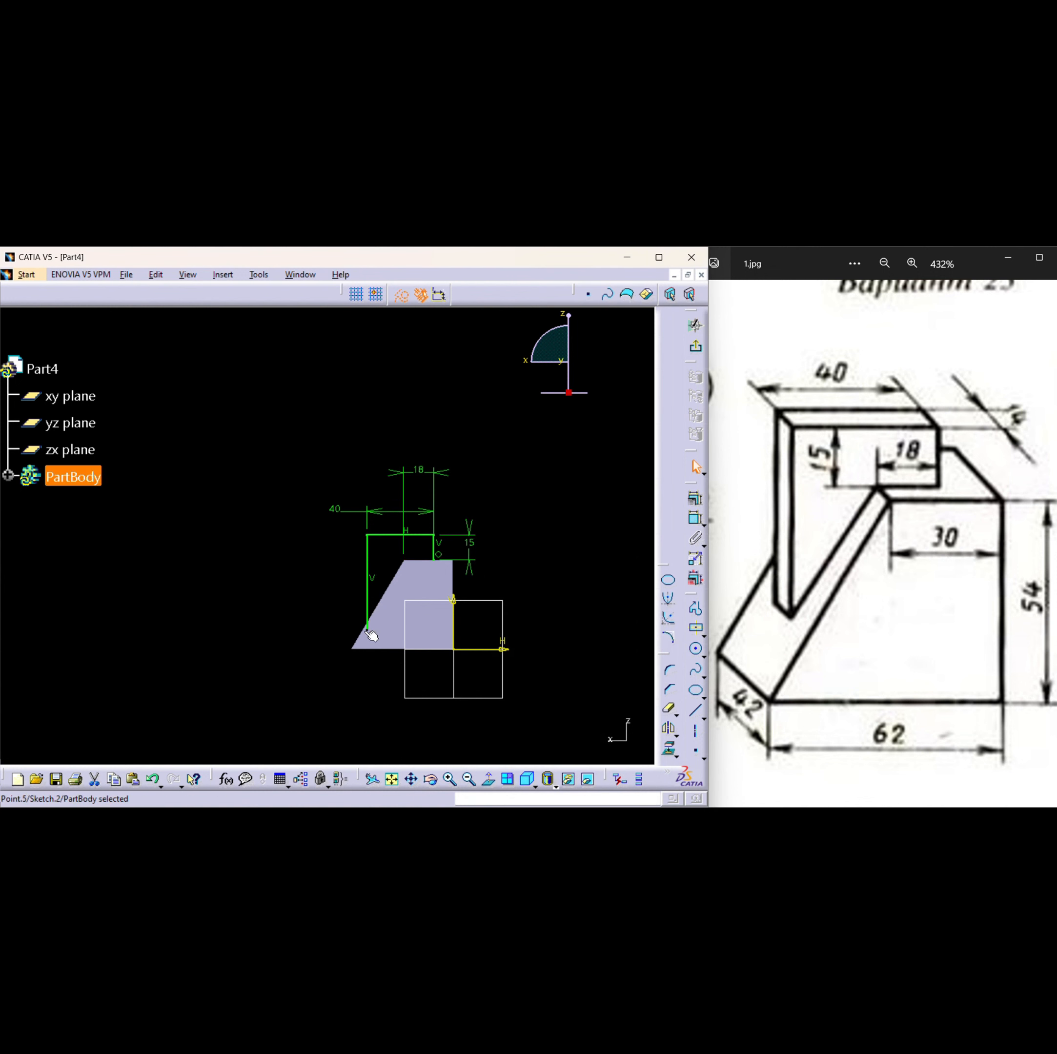
ctrl+click(363, 638)
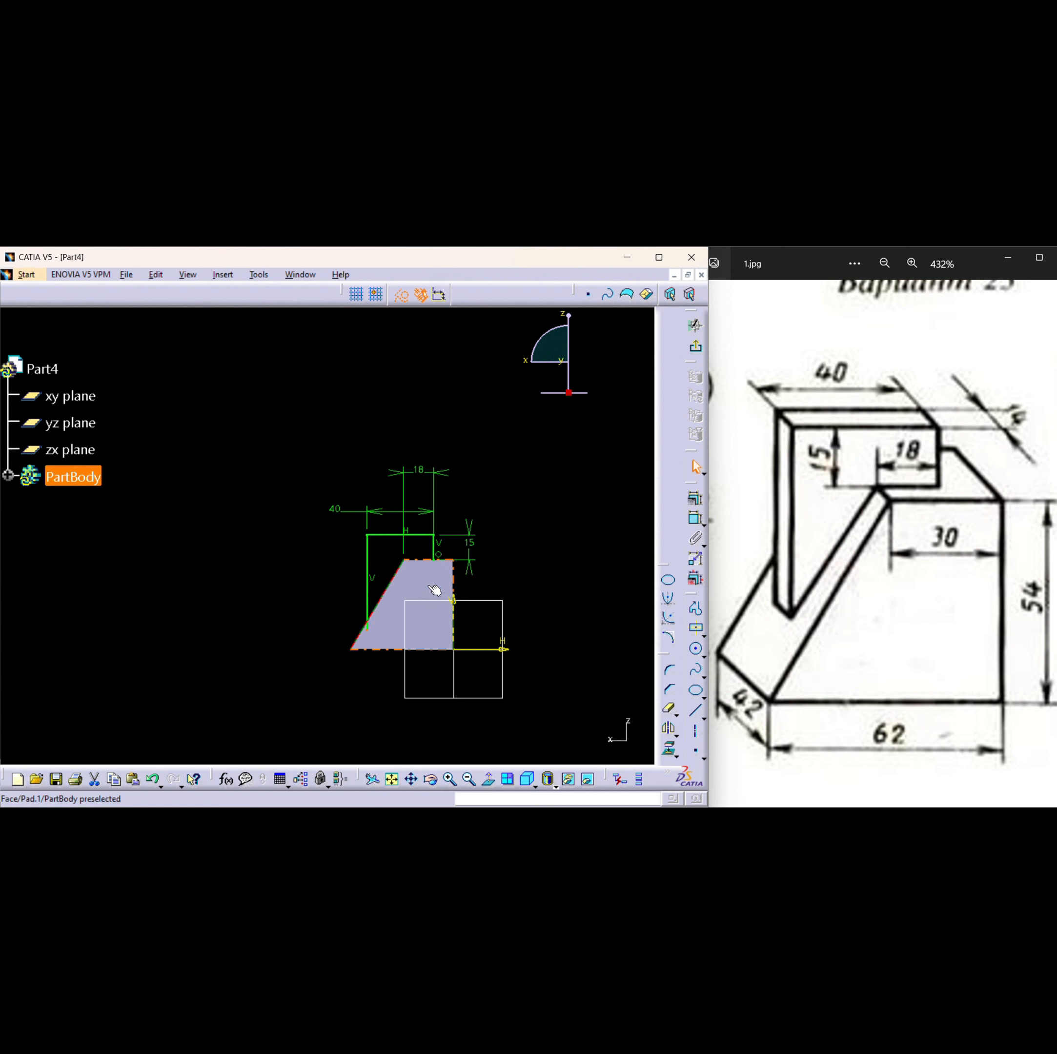
click(696, 500)
click(578, 612)
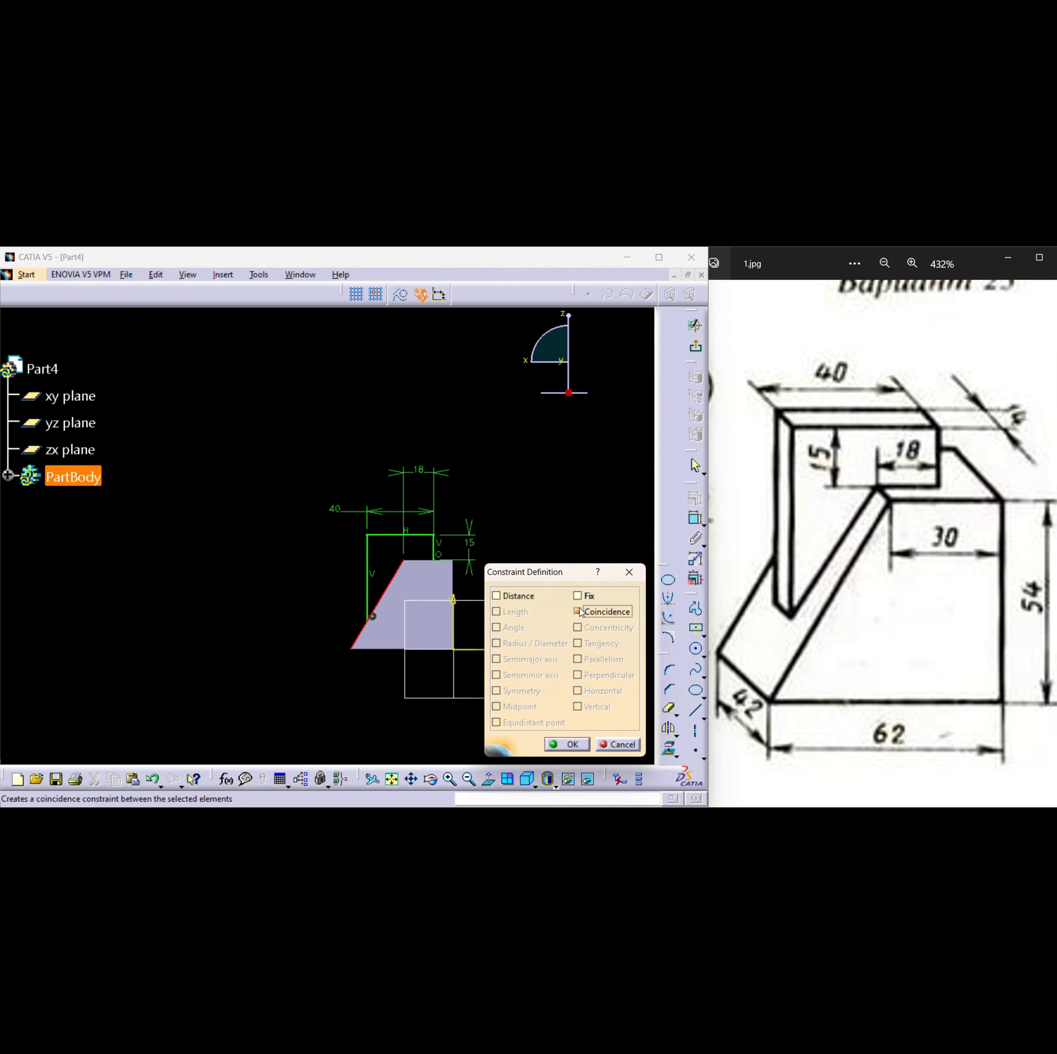
click(576, 745)
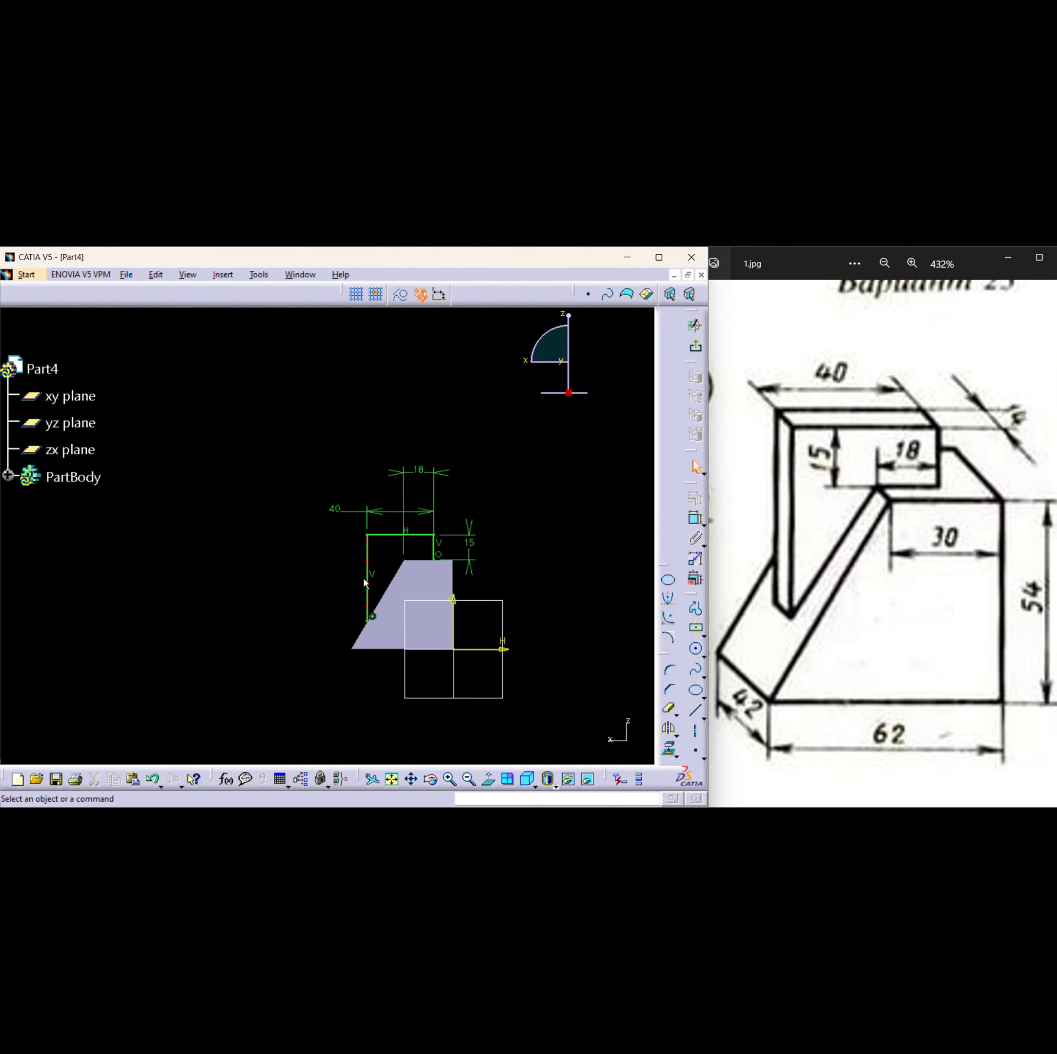
click(695, 346)
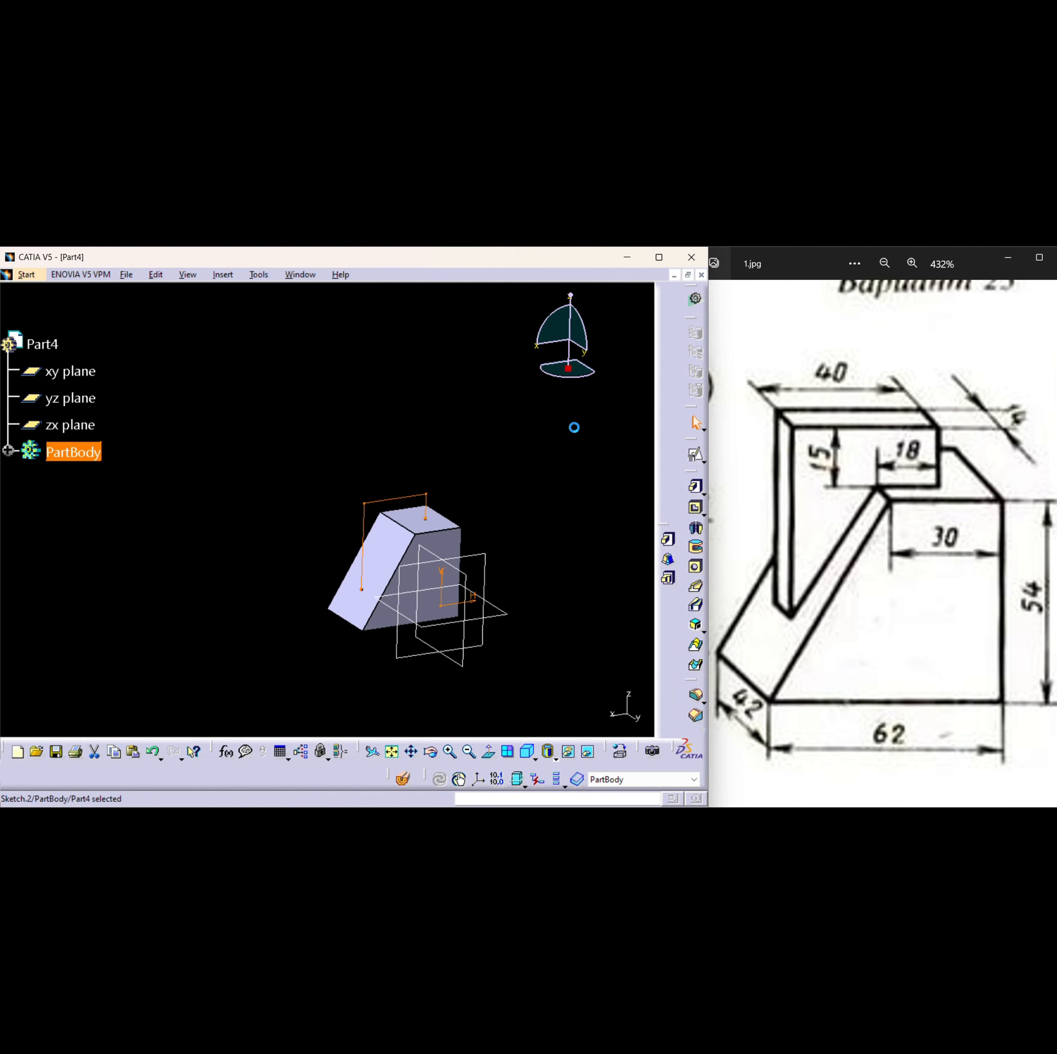
click(668, 539)
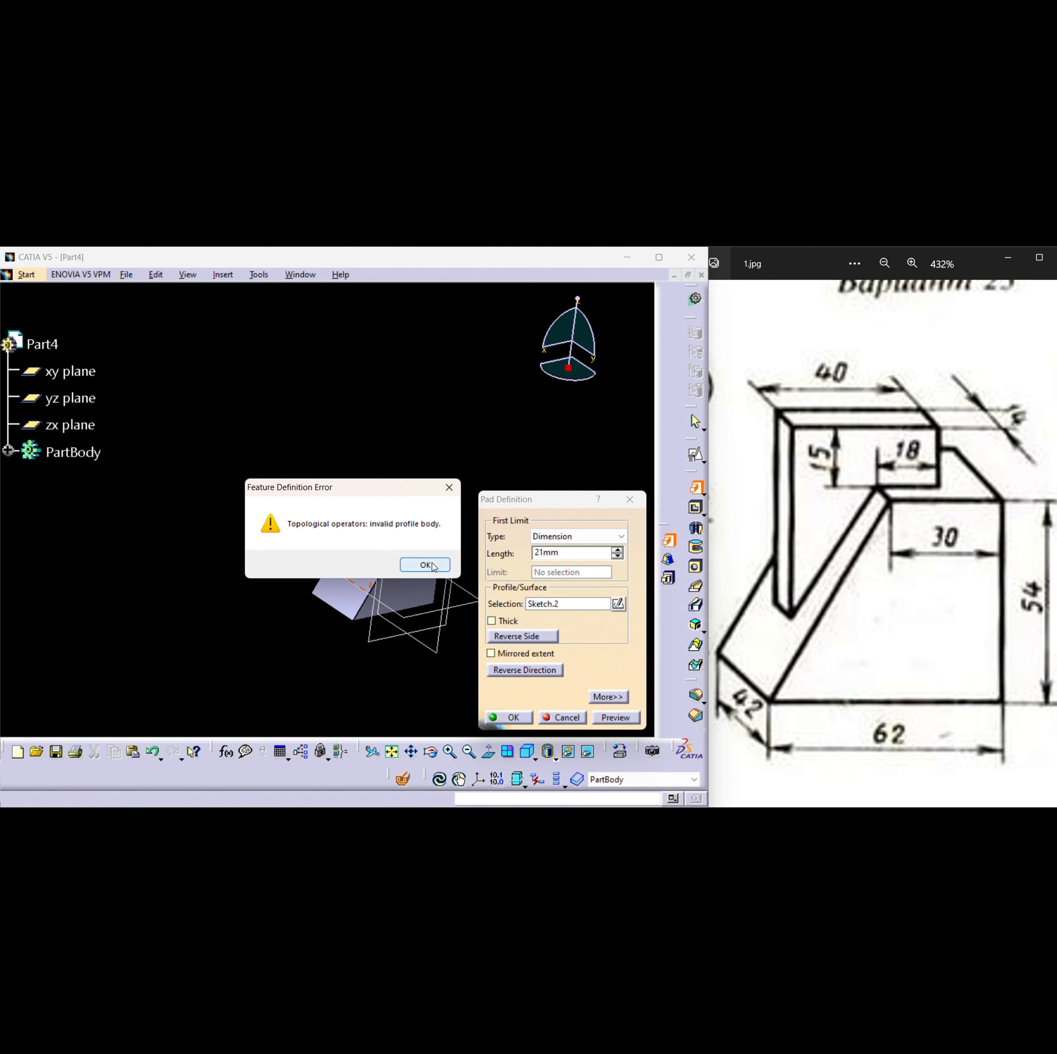
click(426, 564)
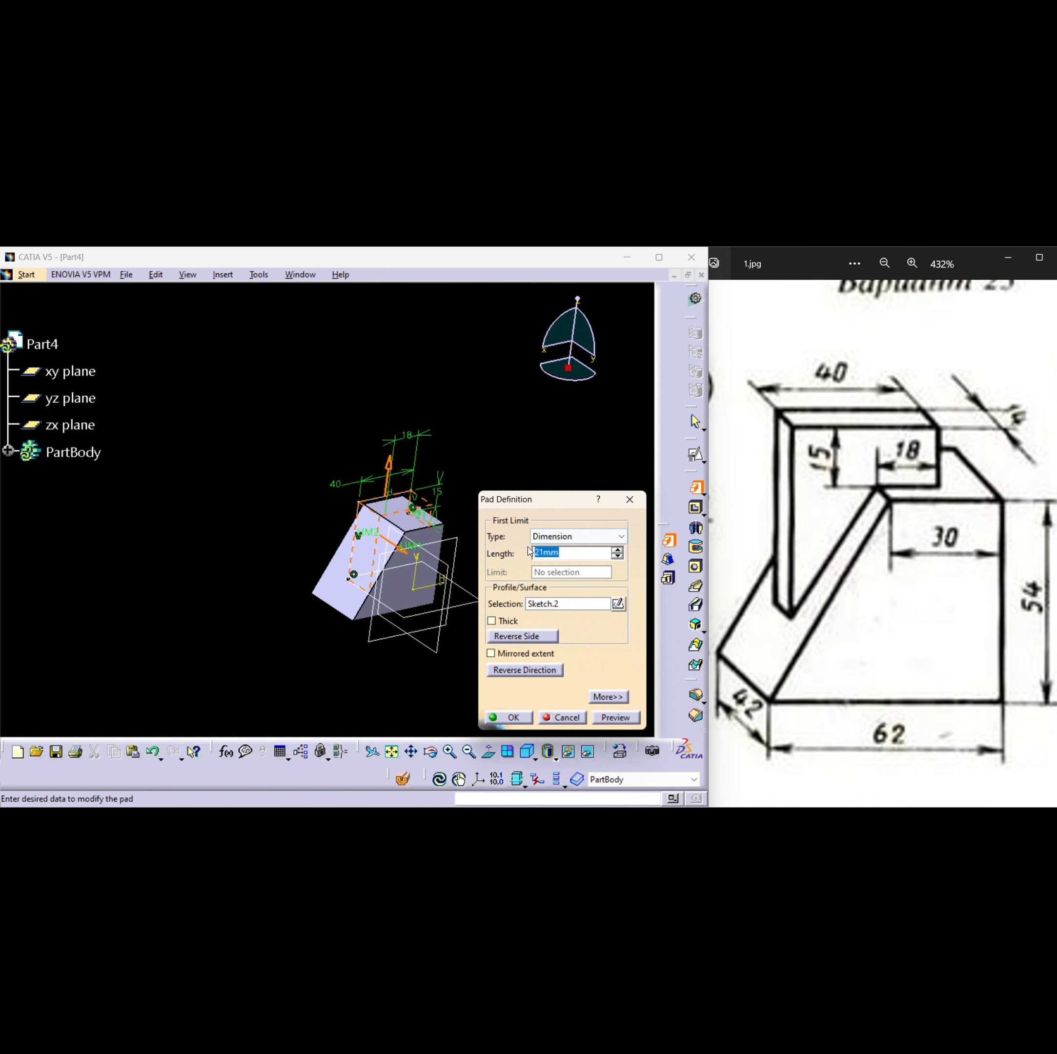
text(7)
key(Return)
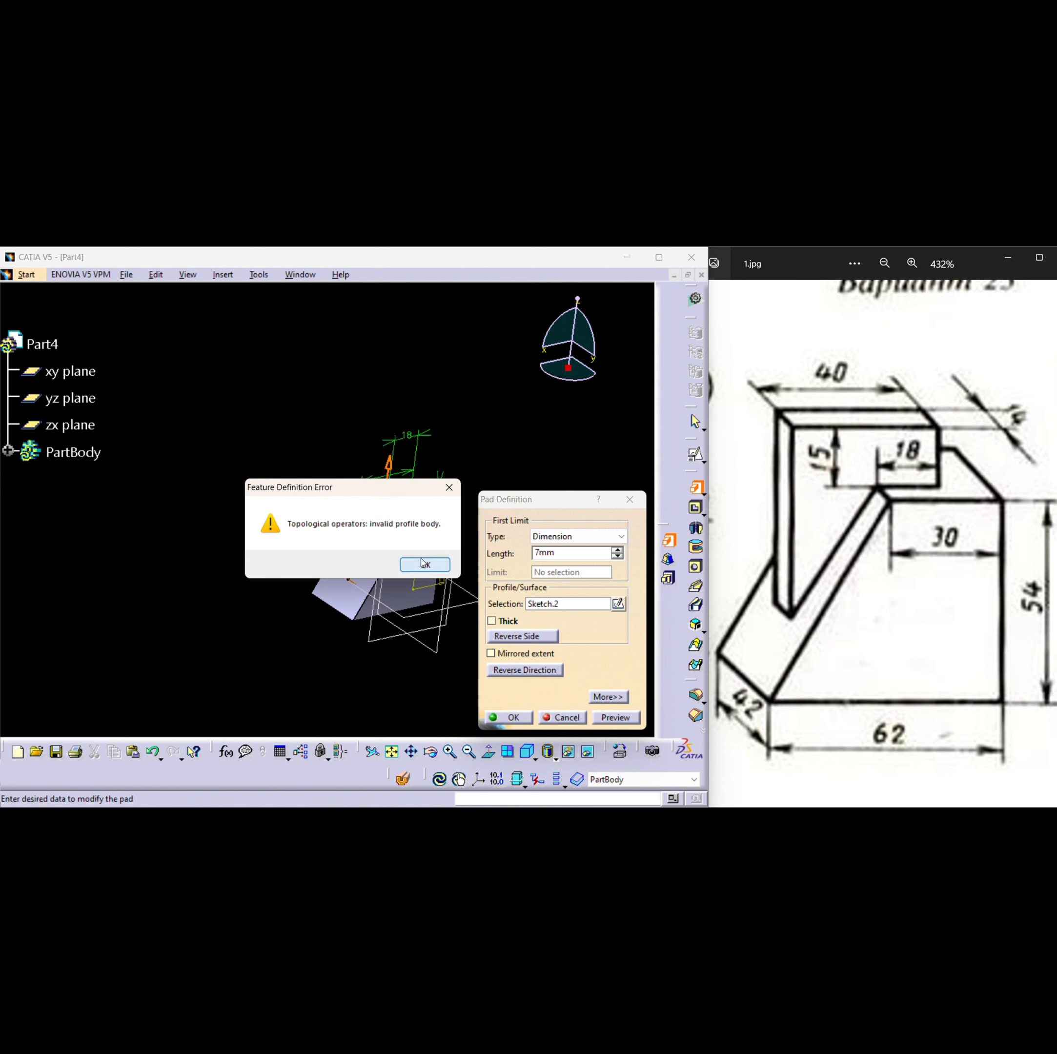
click(422, 564)
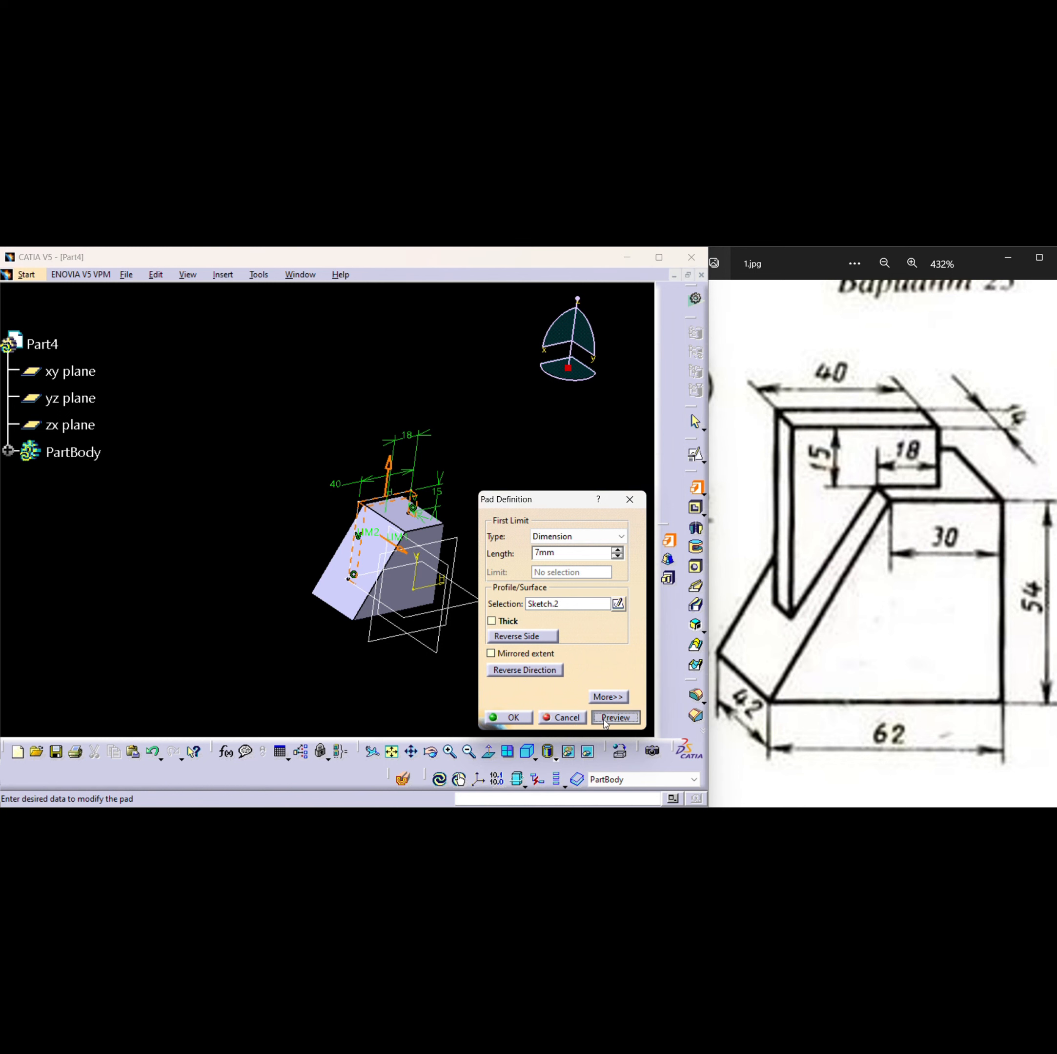
click(605, 721)
click(359, 564)
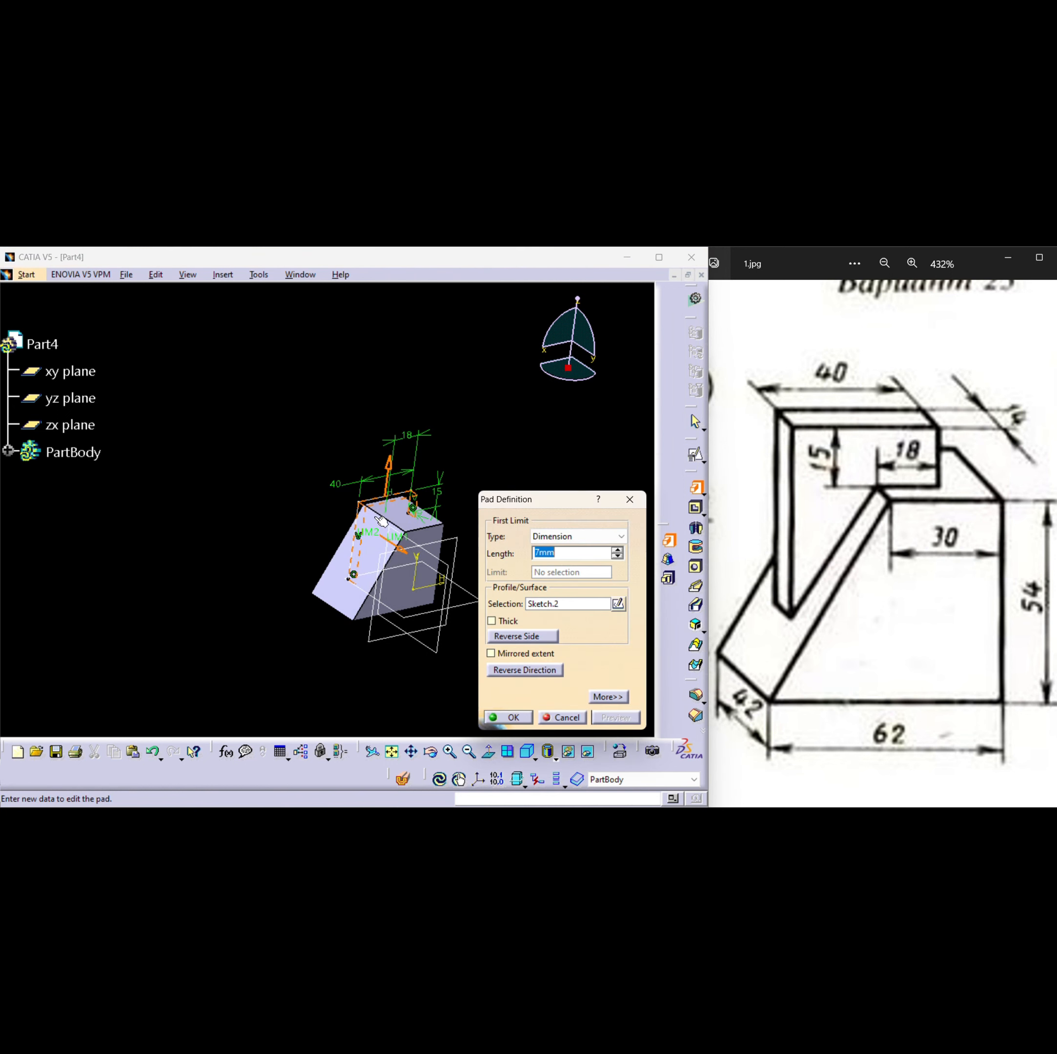
click(548, 718)
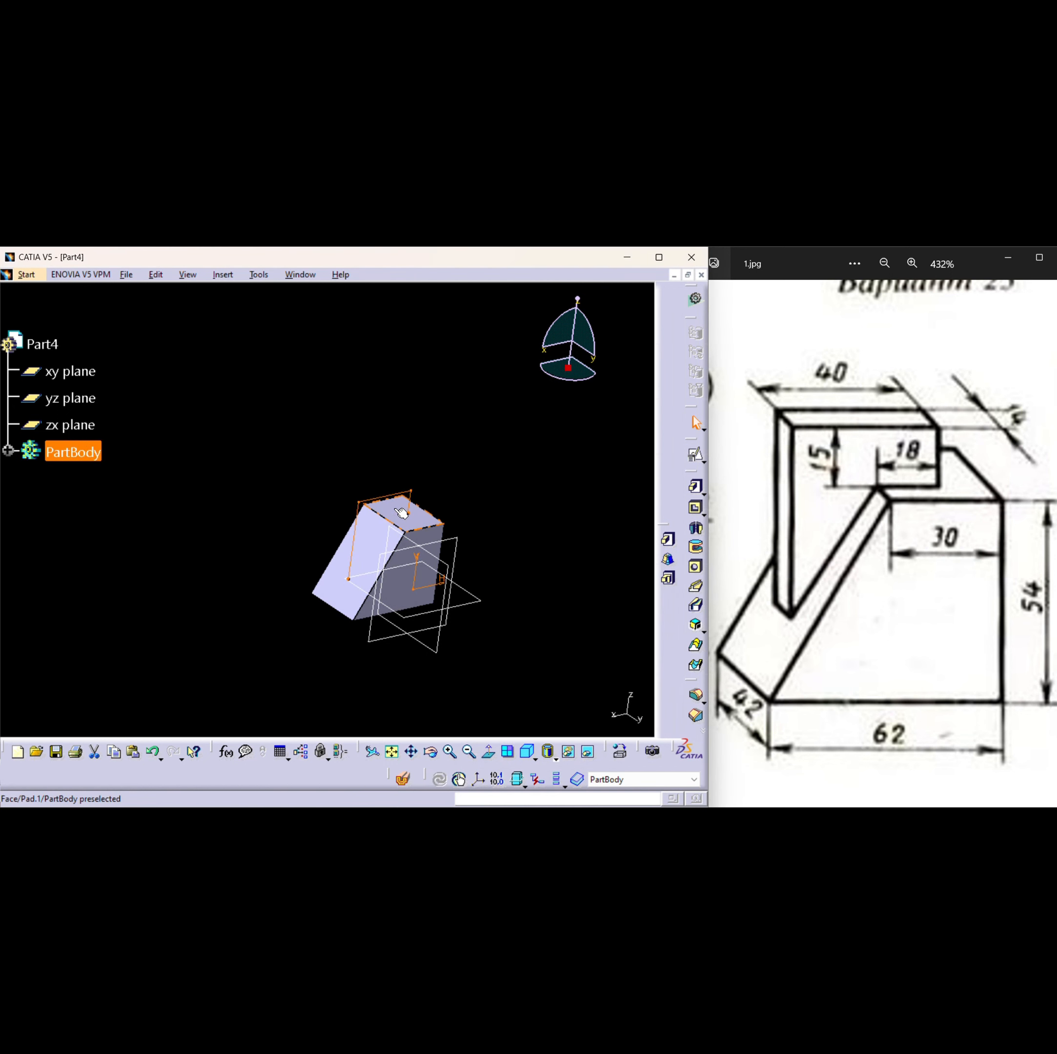
Step: Reopen the plate sketch and draw two profile lines from the long line's lower endpoint along the slope and the block's top edge, slightly past the short vertical line
click(697, 462)
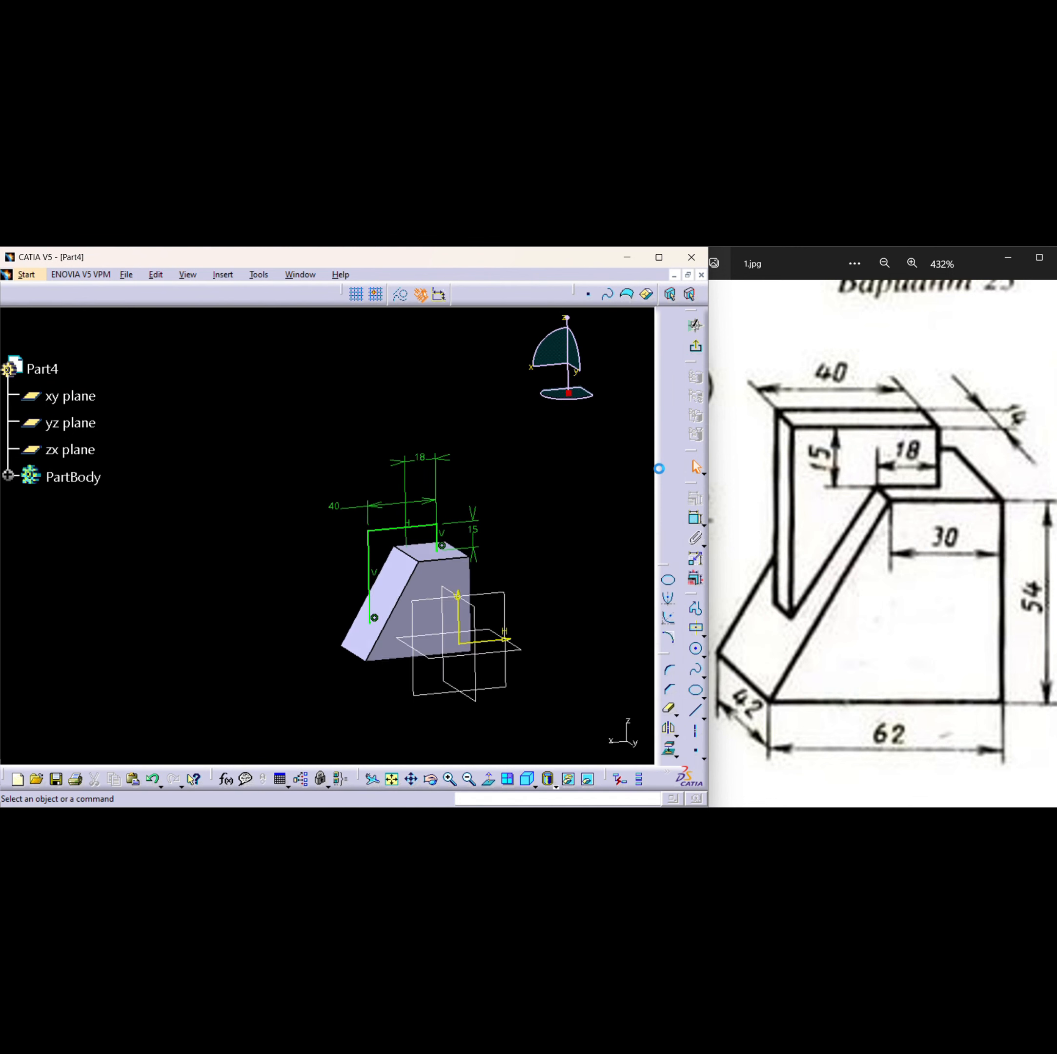
click(695, 610)
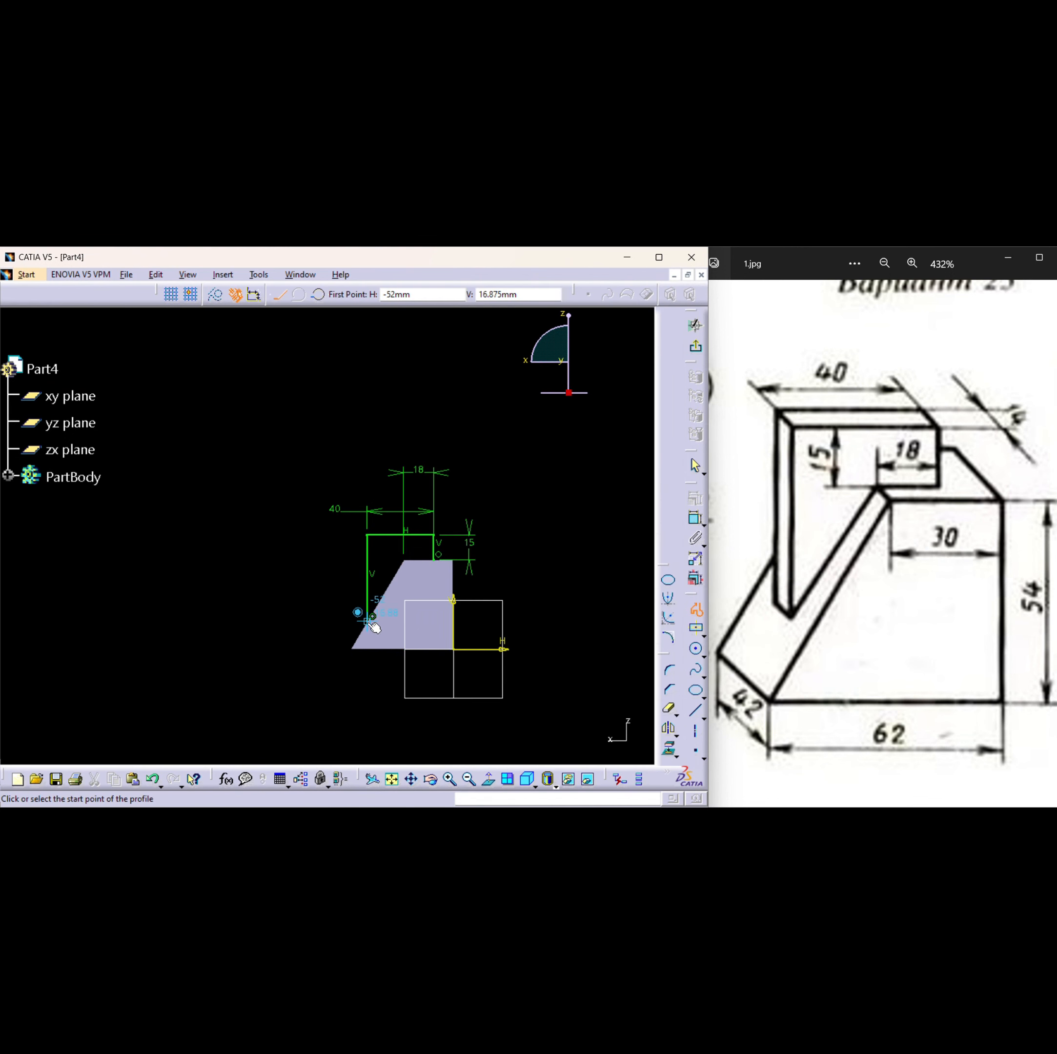
click(371, 619)
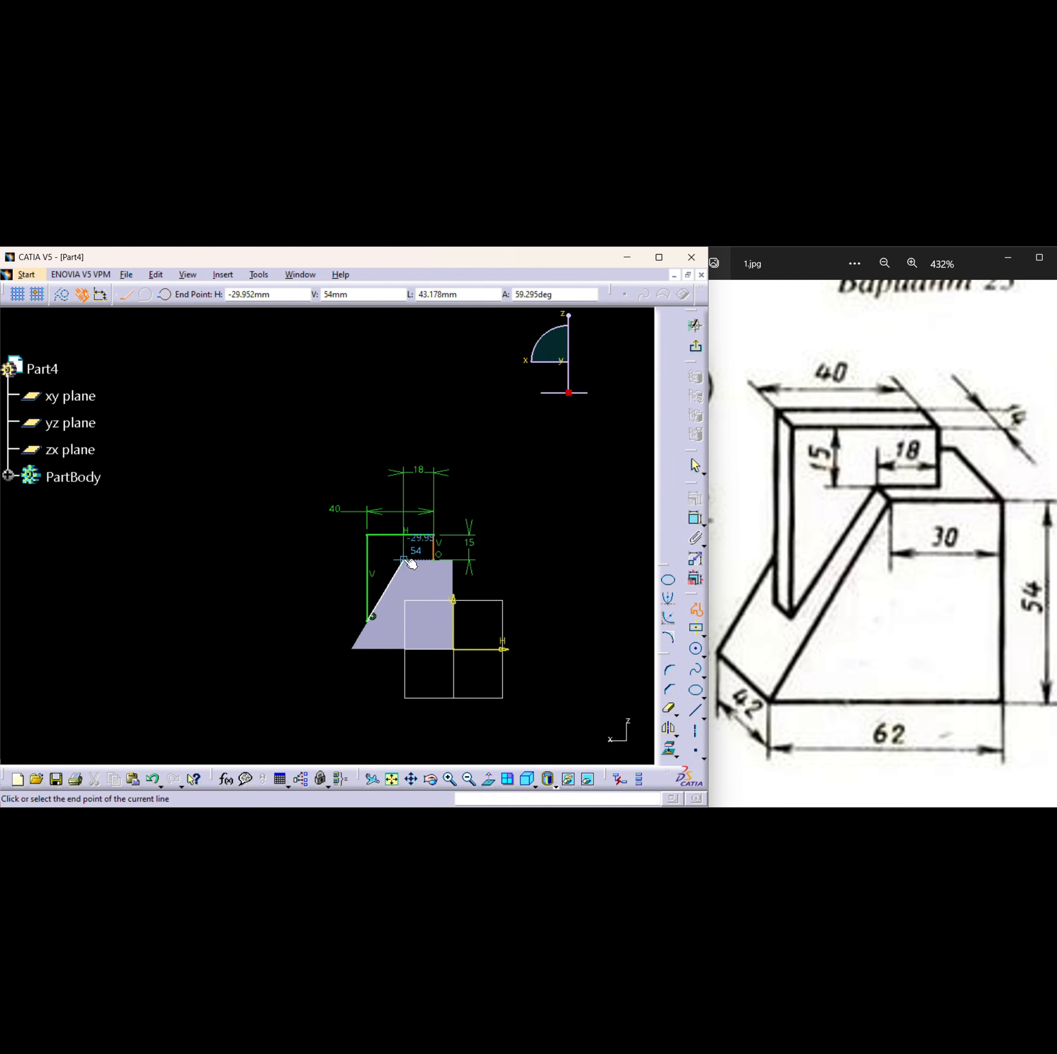
click(404, 560)
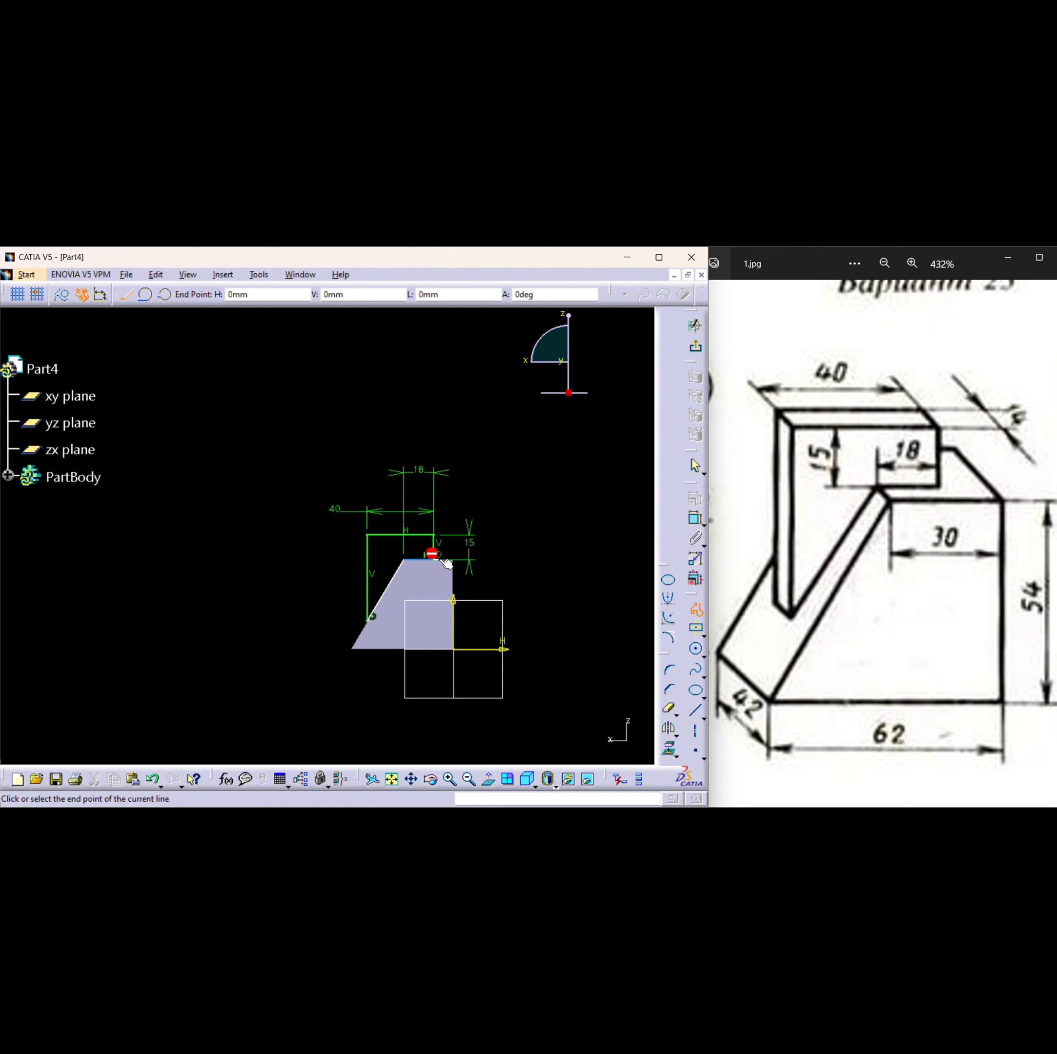
click(438, 559)
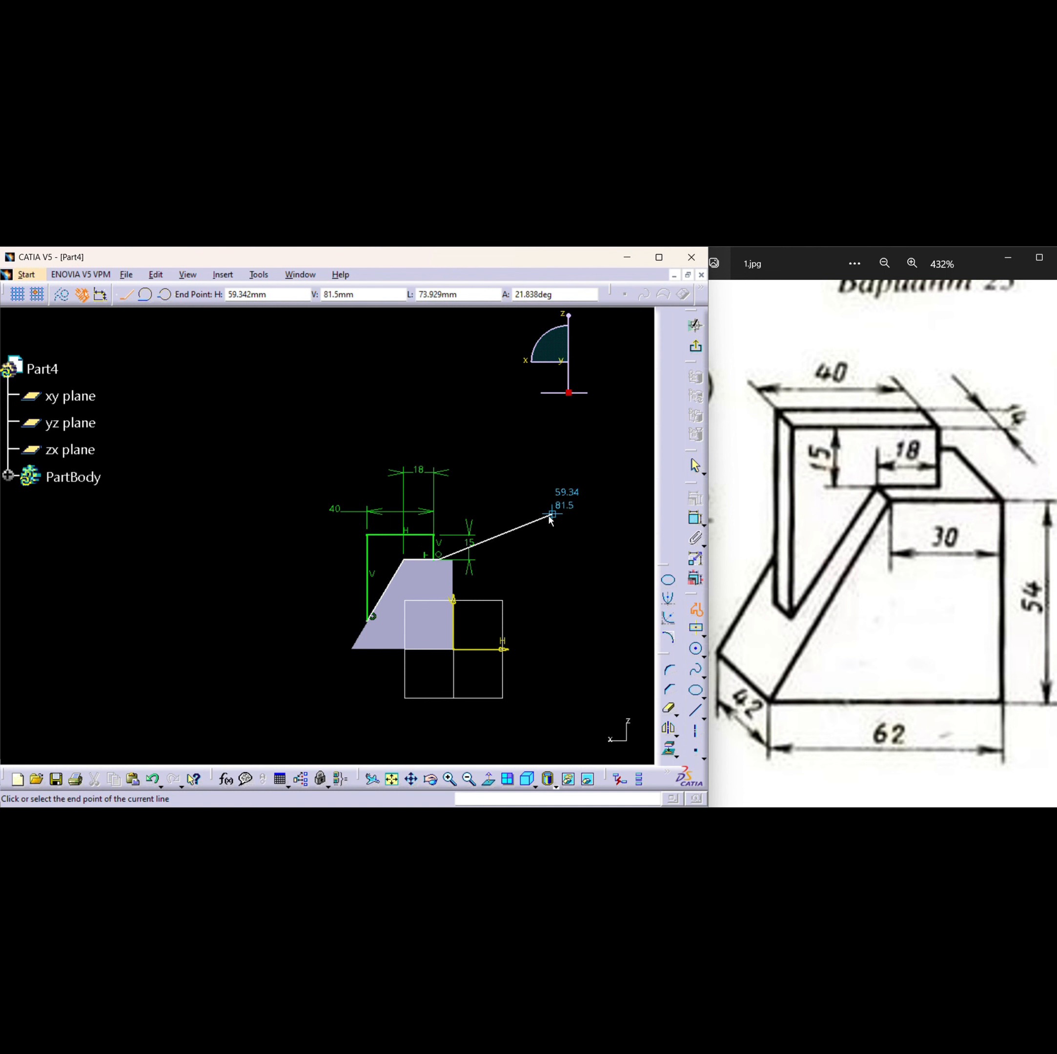
key(Escape)
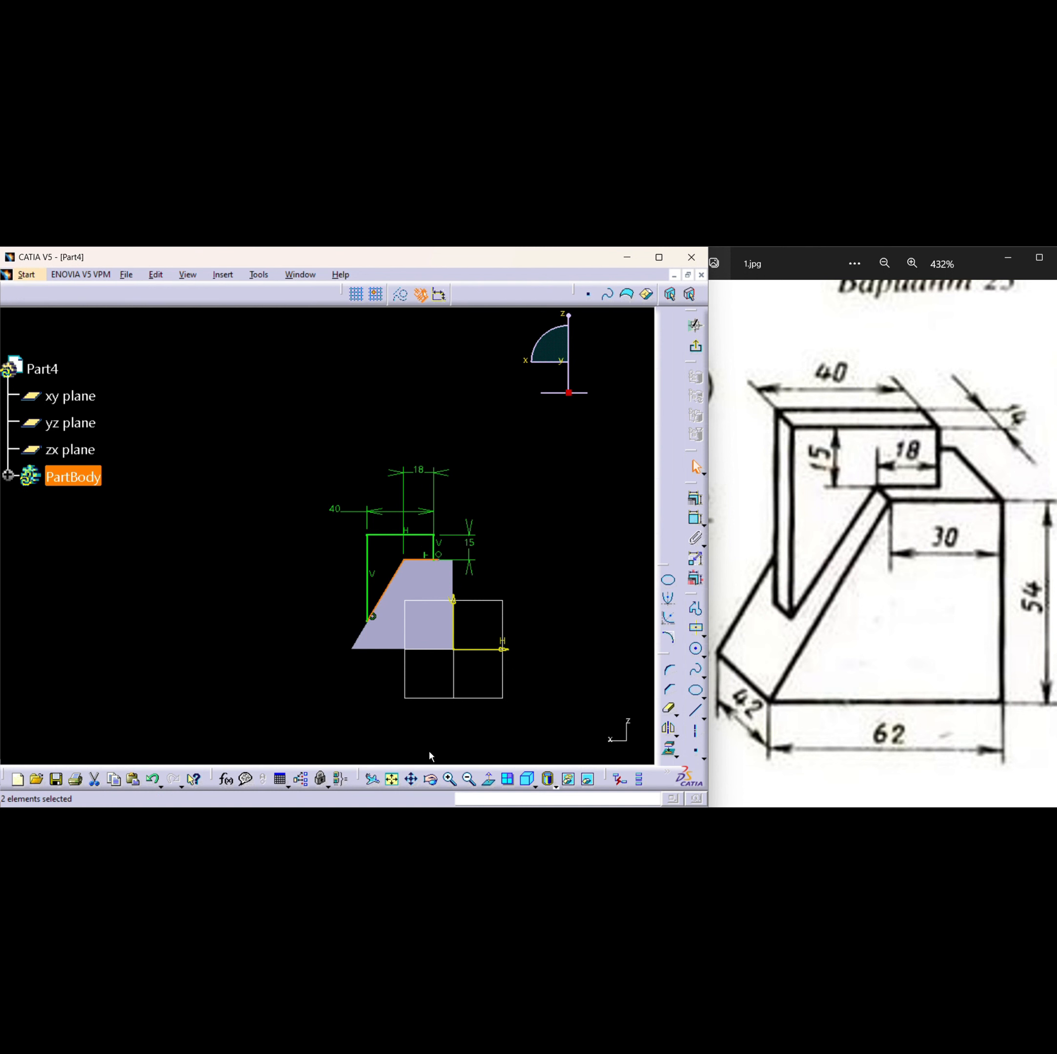
click(450, 778)
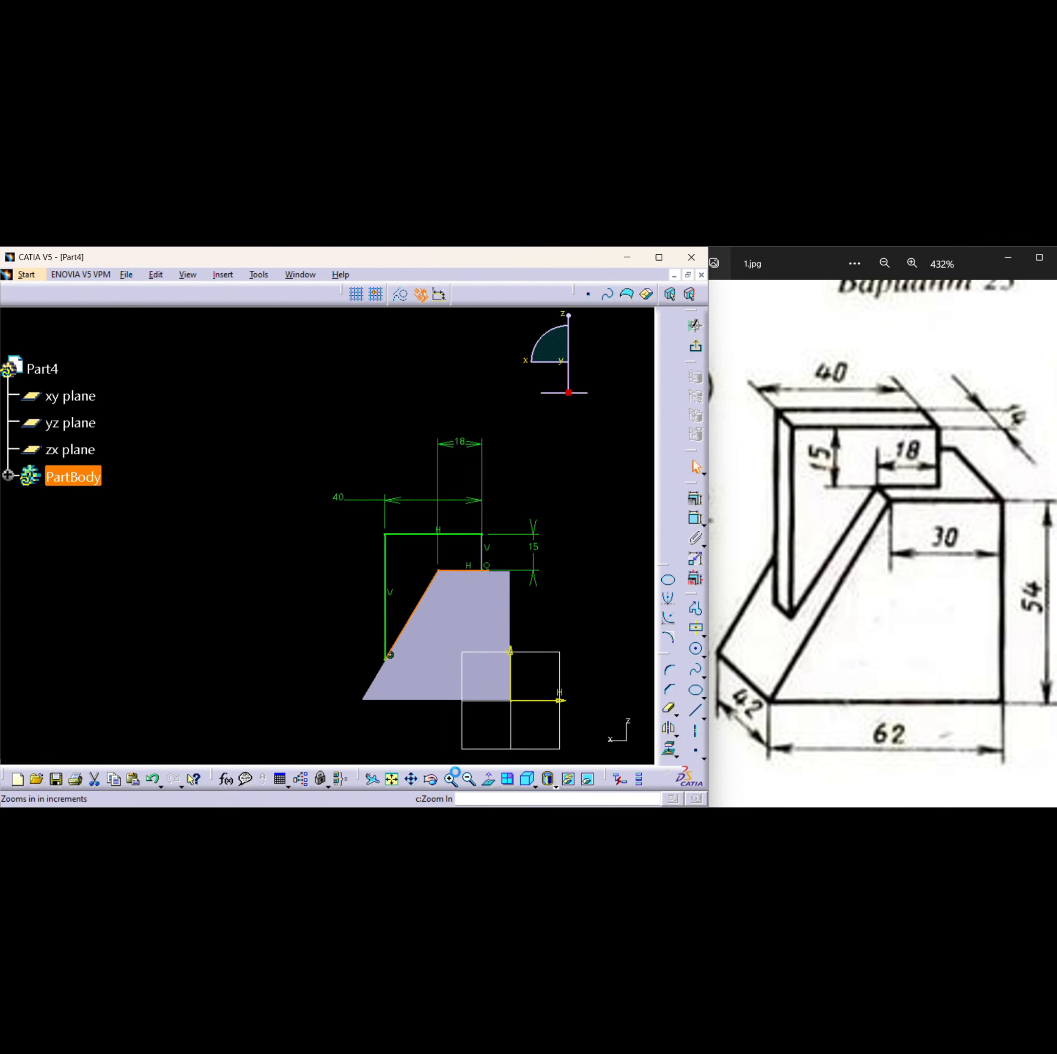
middle_drag(332, 593, 258, 565)
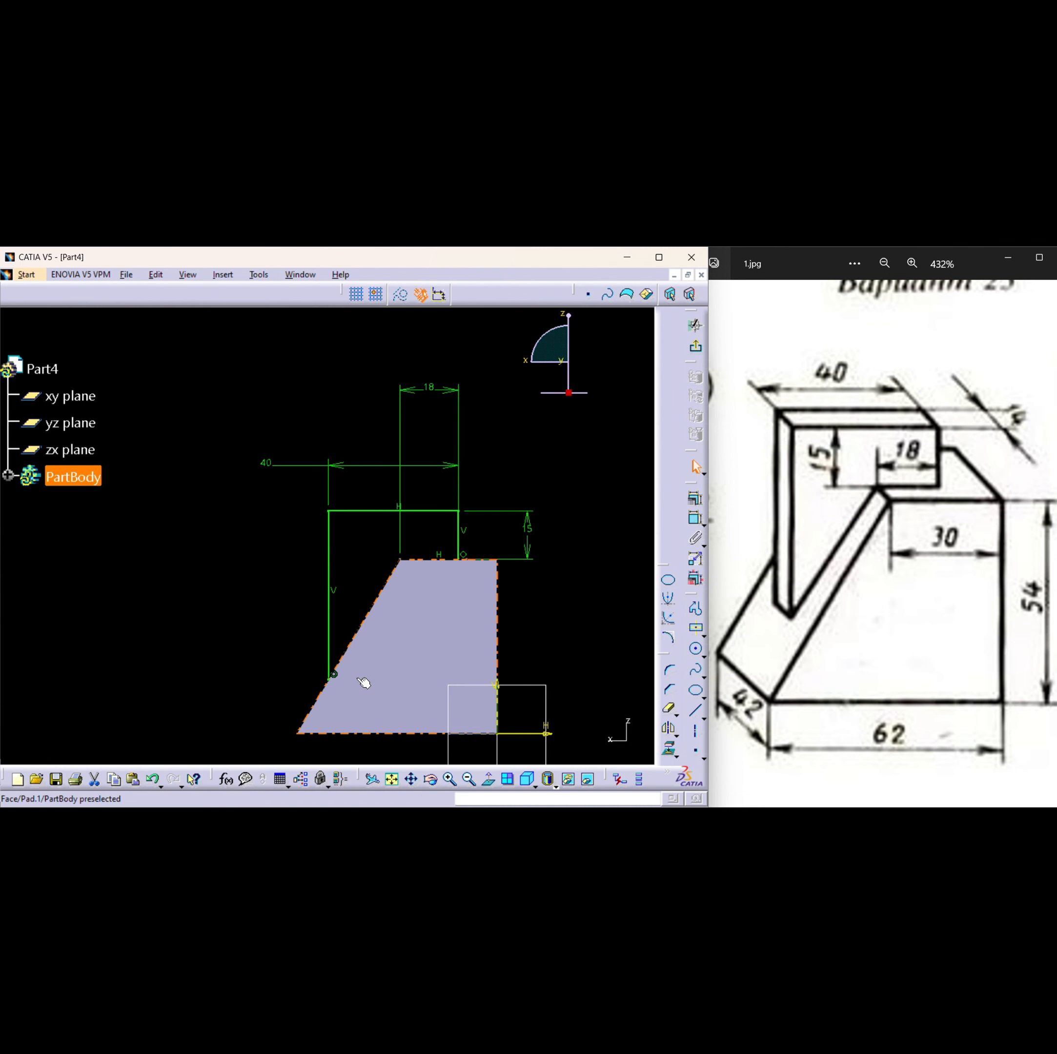
Step: Make the free end of the profile's lower horizontal line coincident with the short vertical line's lower endpoint
click(450, 779)
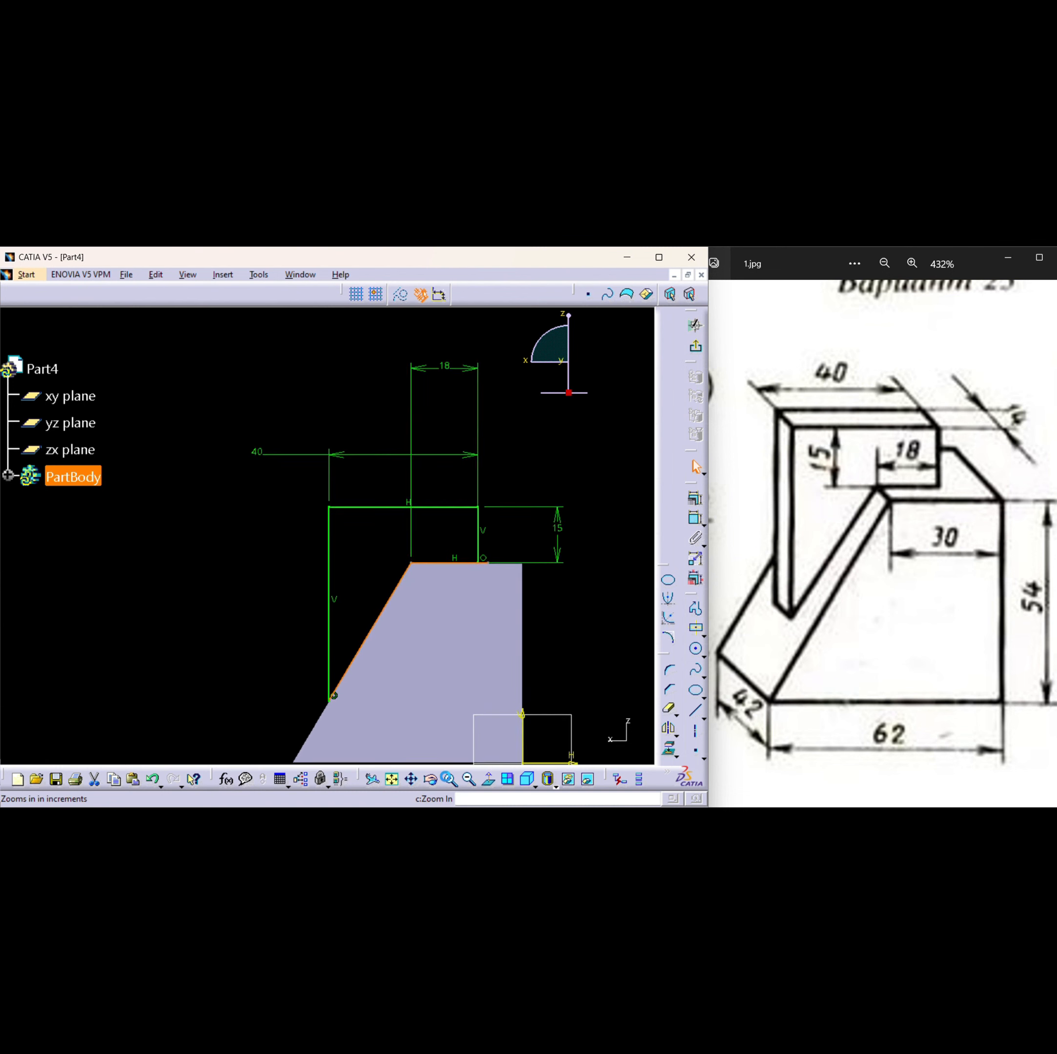
click(634, 627)
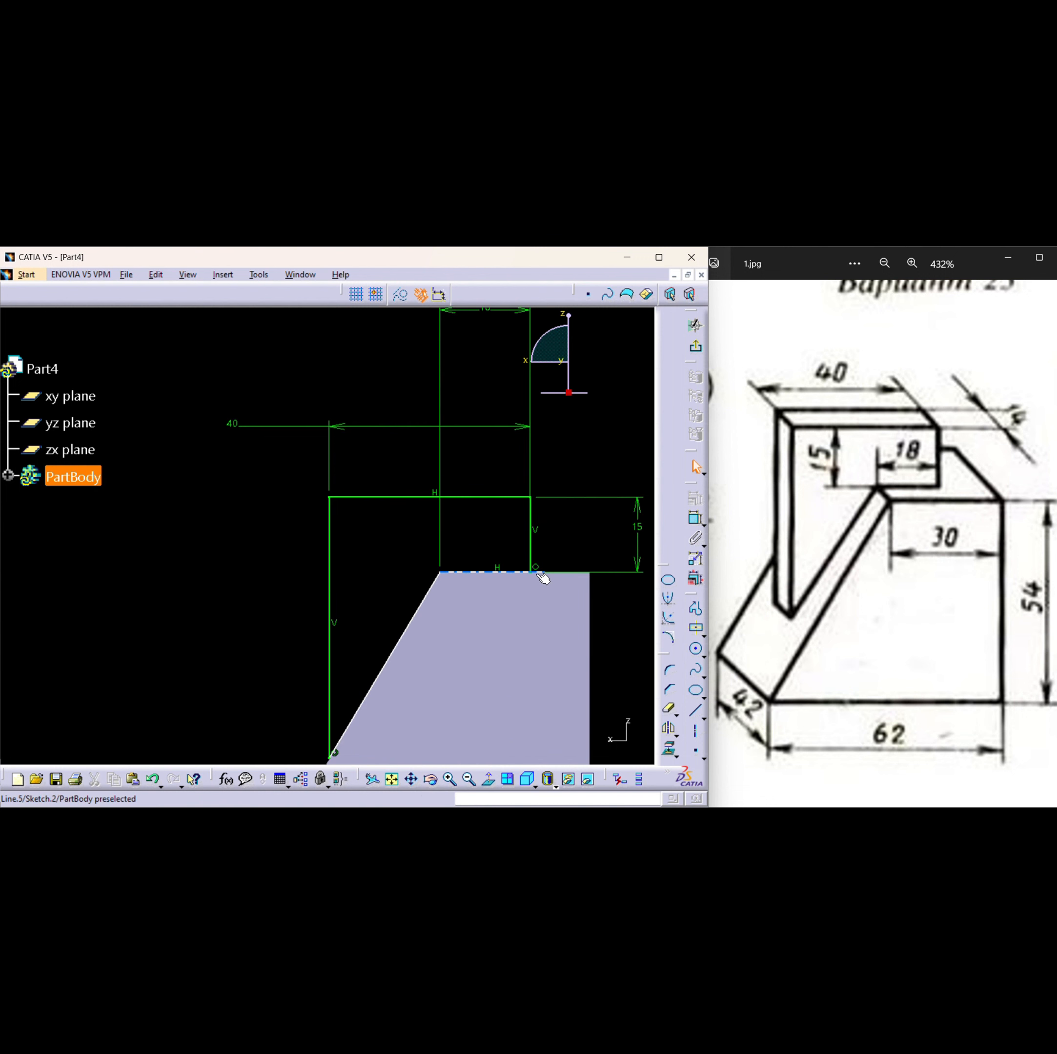
click(542, 572)
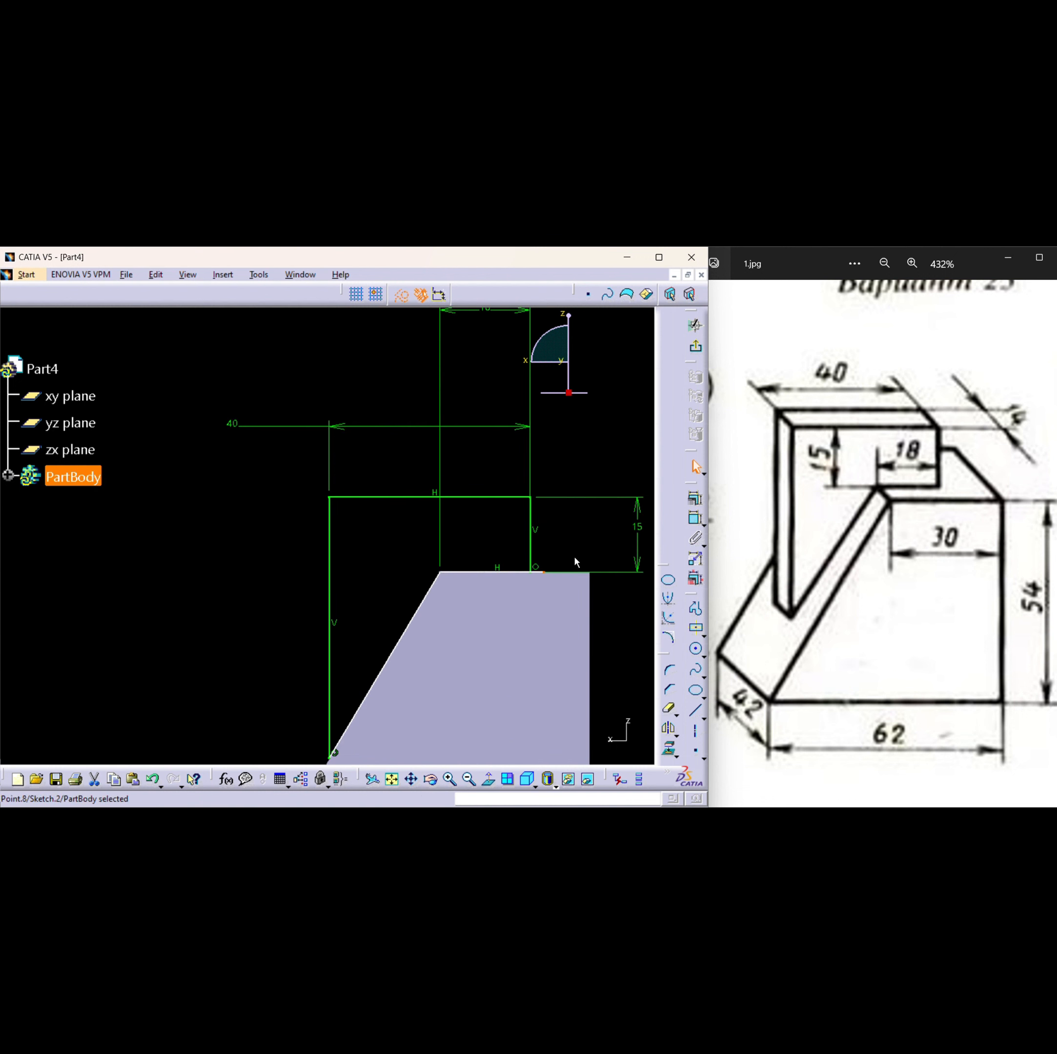
click(534, 573)
click(695, 498)
click(577, 611)
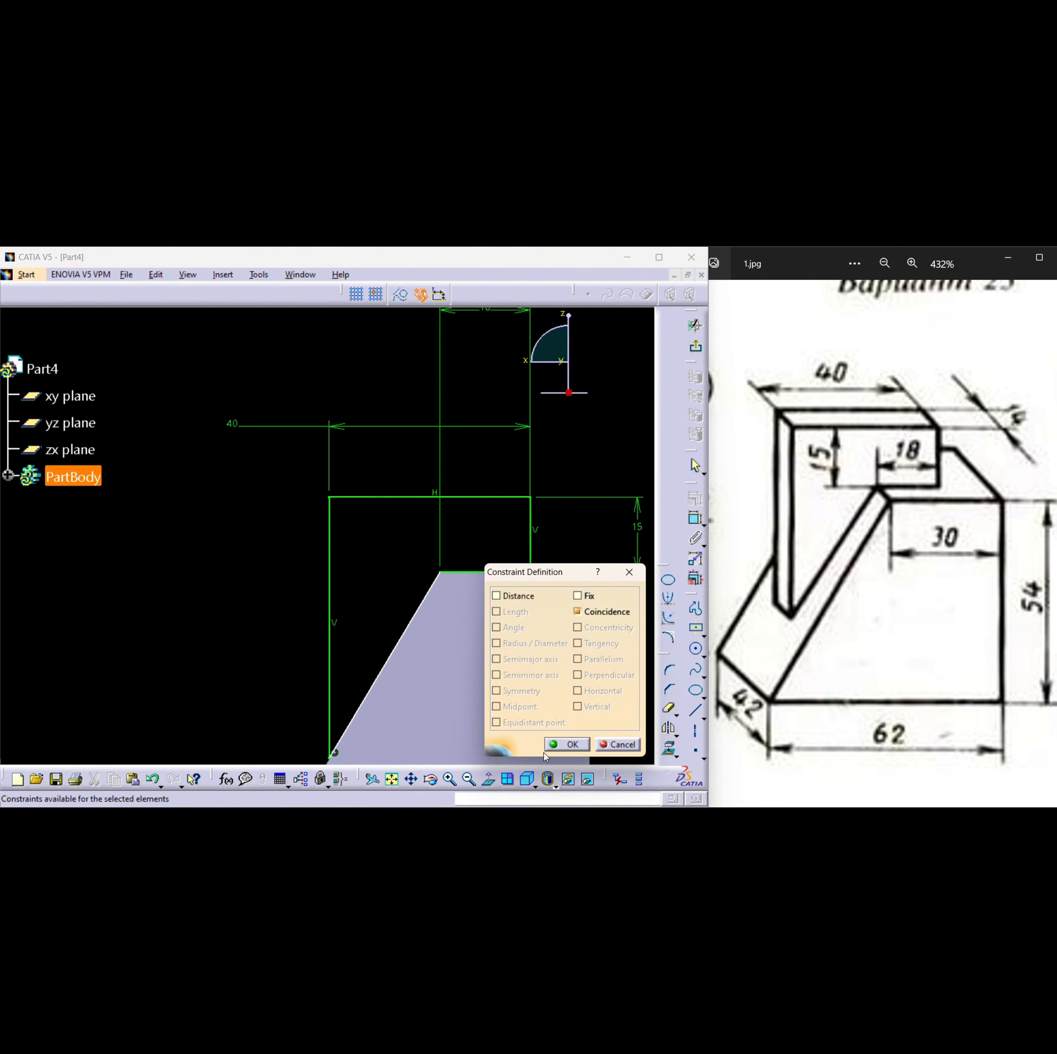
click(567, 744)
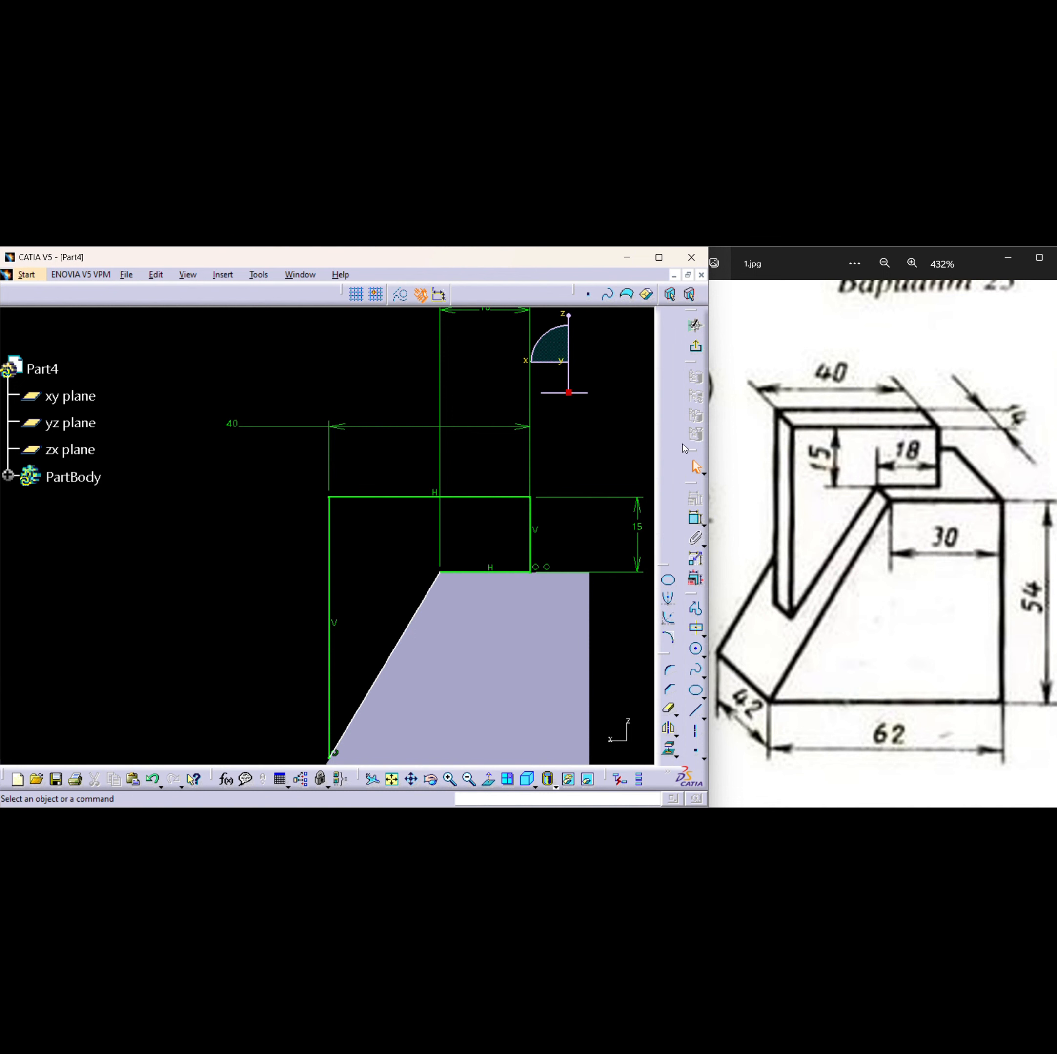
Step: Try to apply a coincidence constraint between the profile's sloped line and its lower horizontal line
click(470, 779)
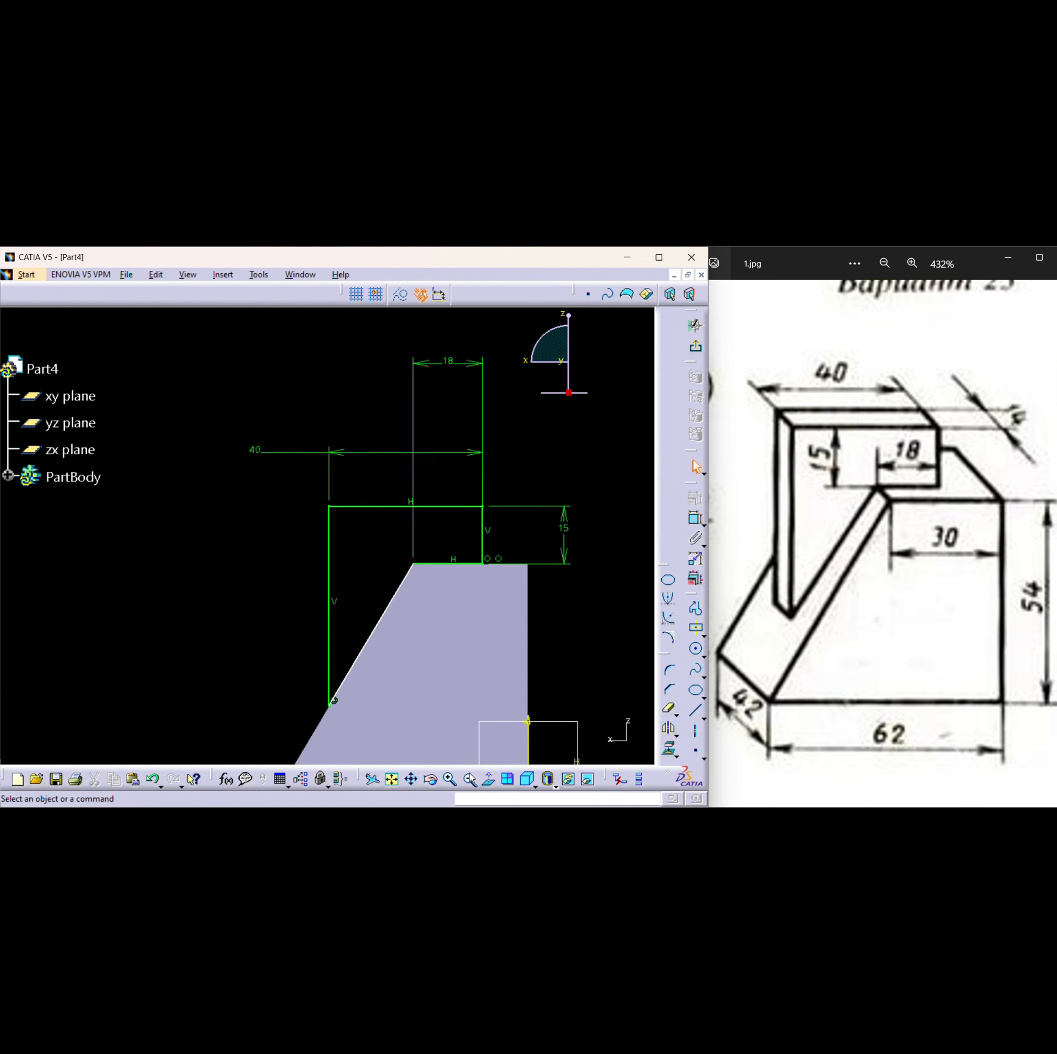
click(470, 779)
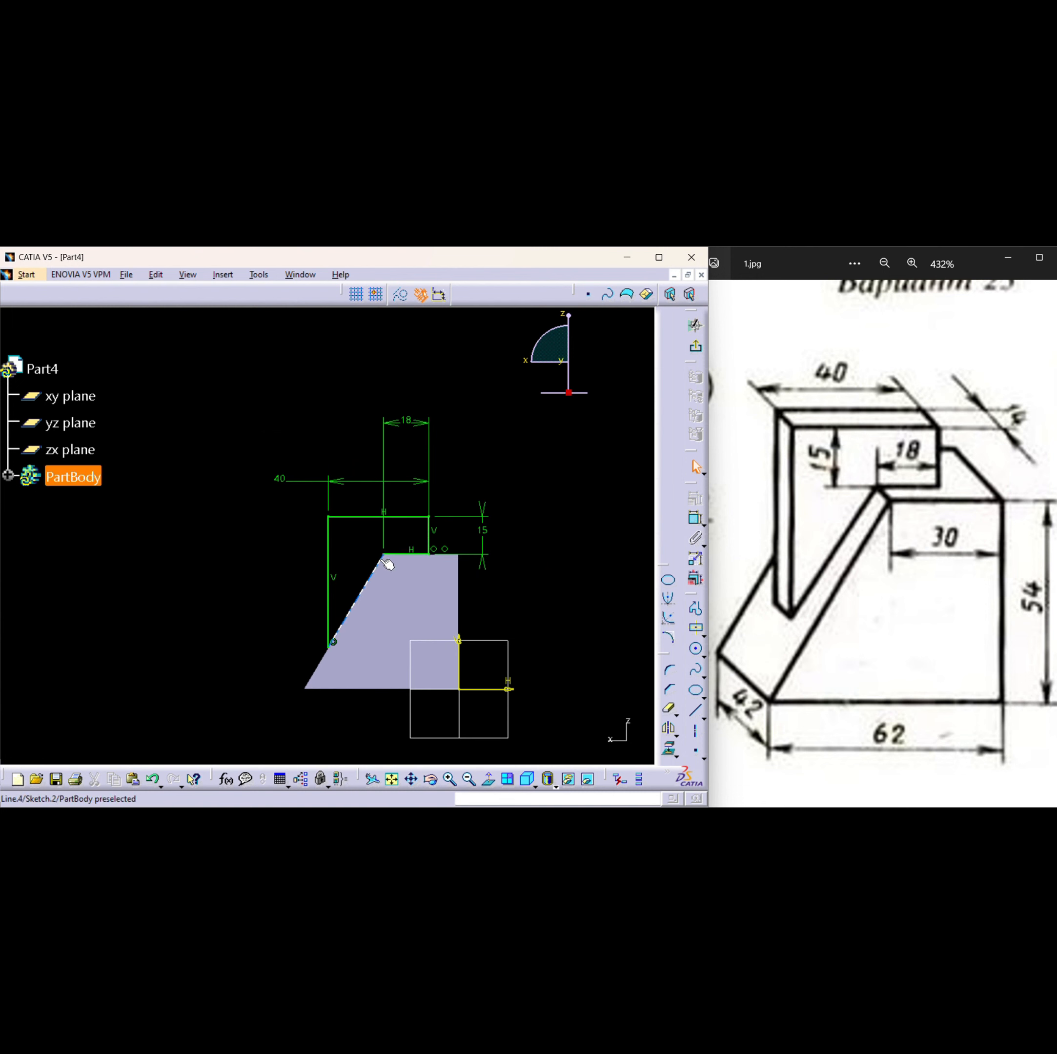
click(392, 557)
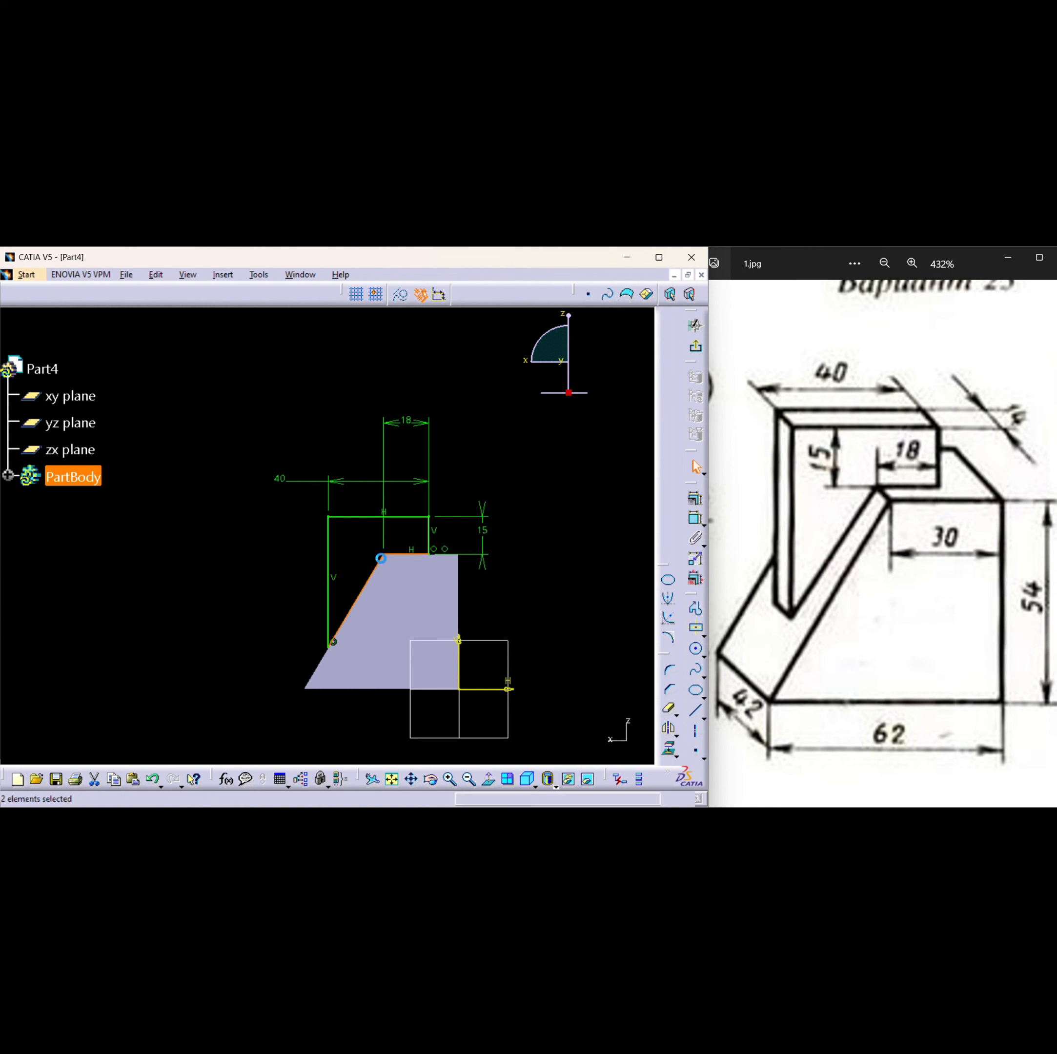
click(694, 505)
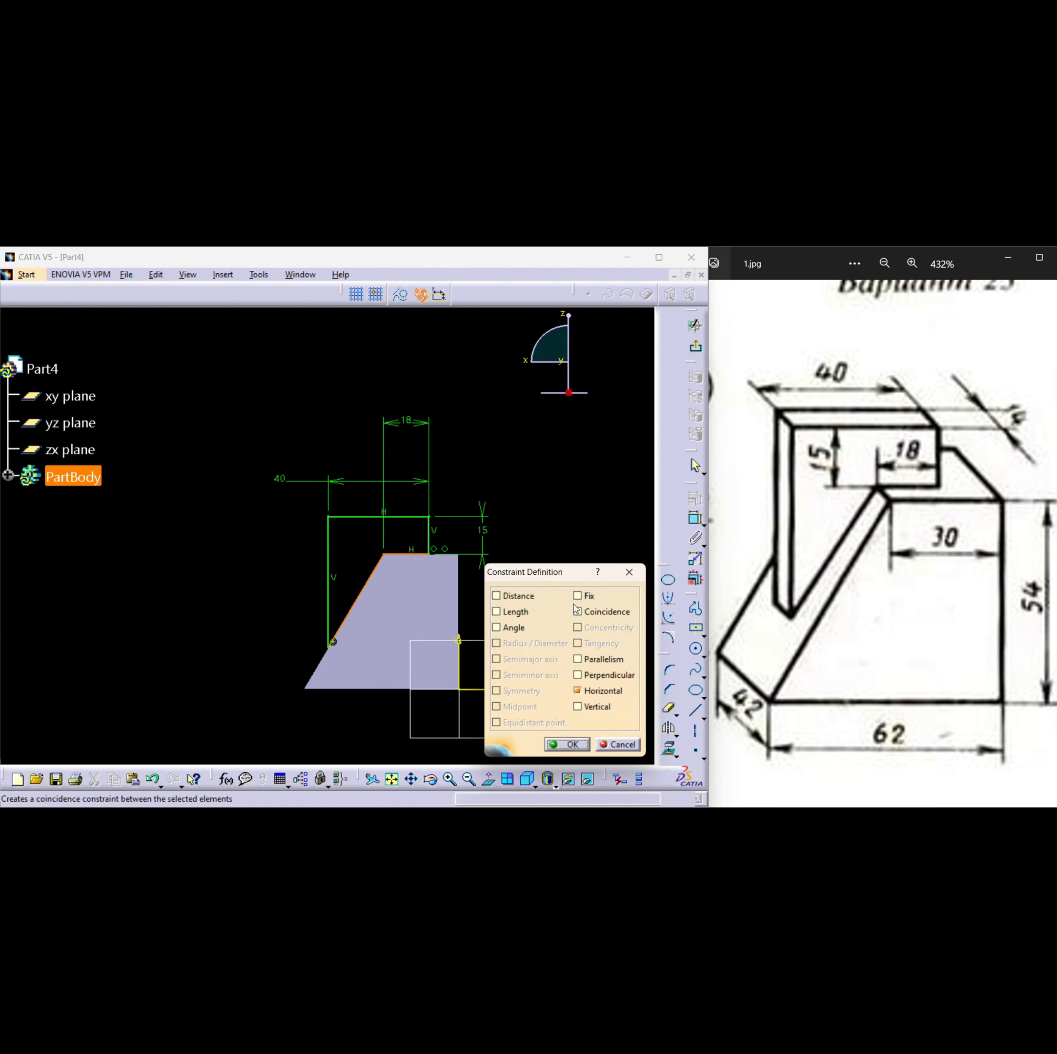
click(578, 611)
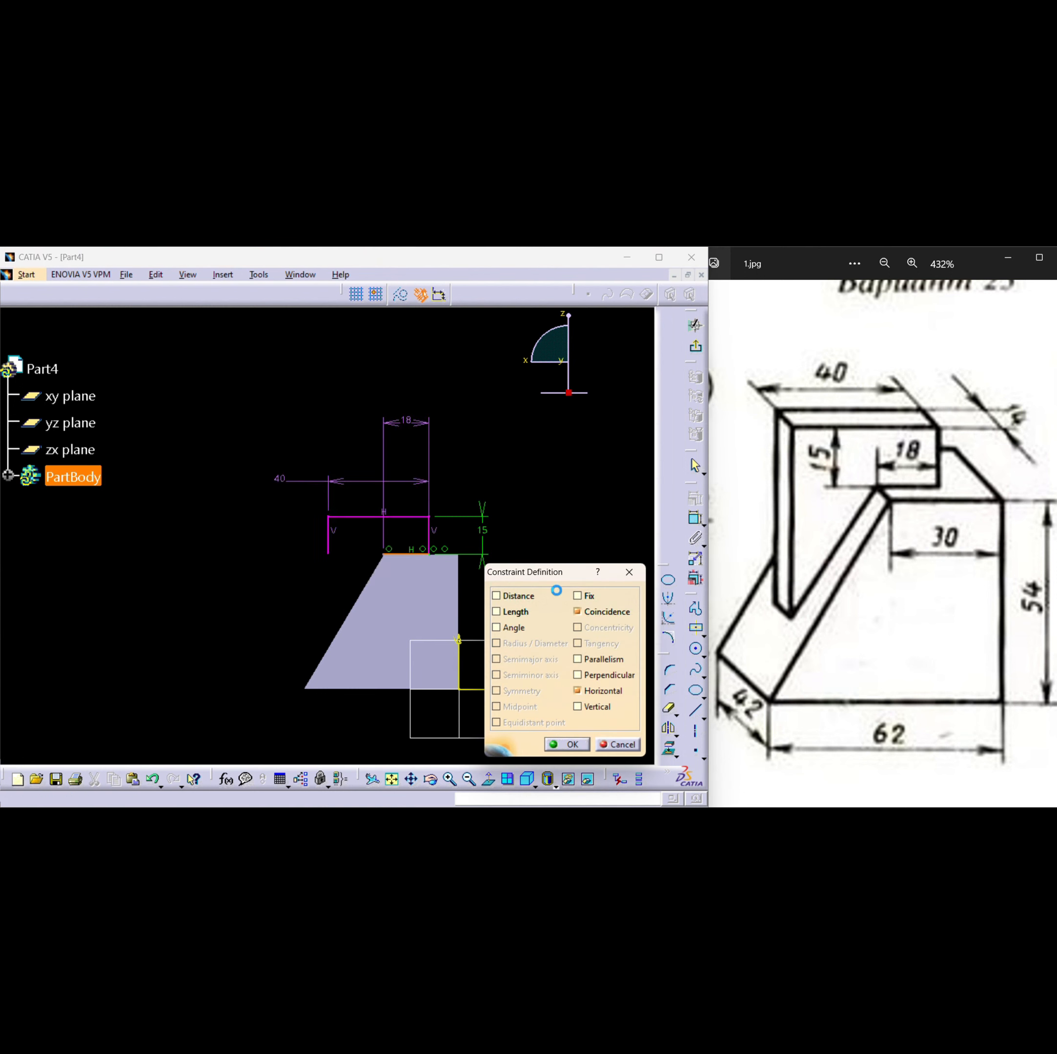
click(566, 745)
click(538, 602)
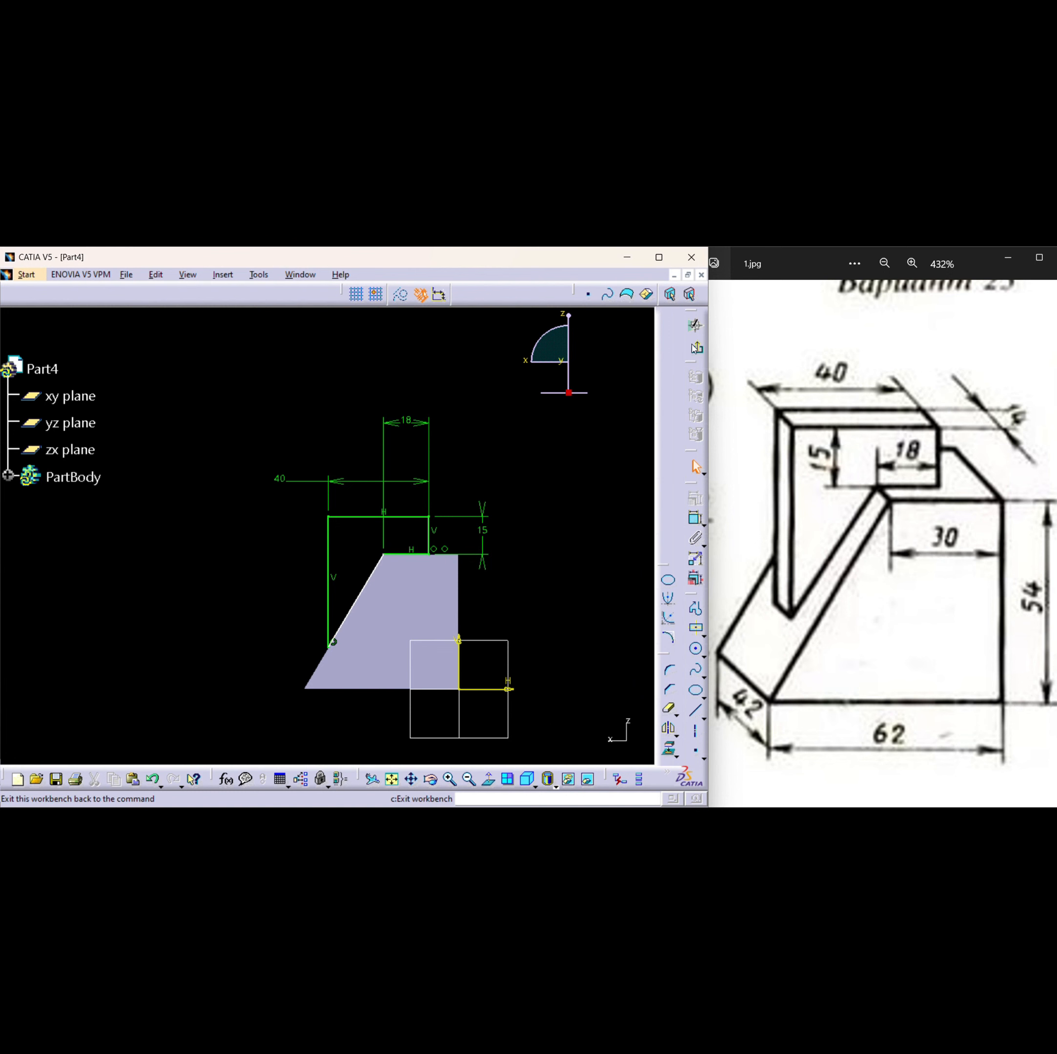
Step: Exit the sketch and pad the closed plate profile with a length of 7 mm and mirrored extent
click(695, 346)
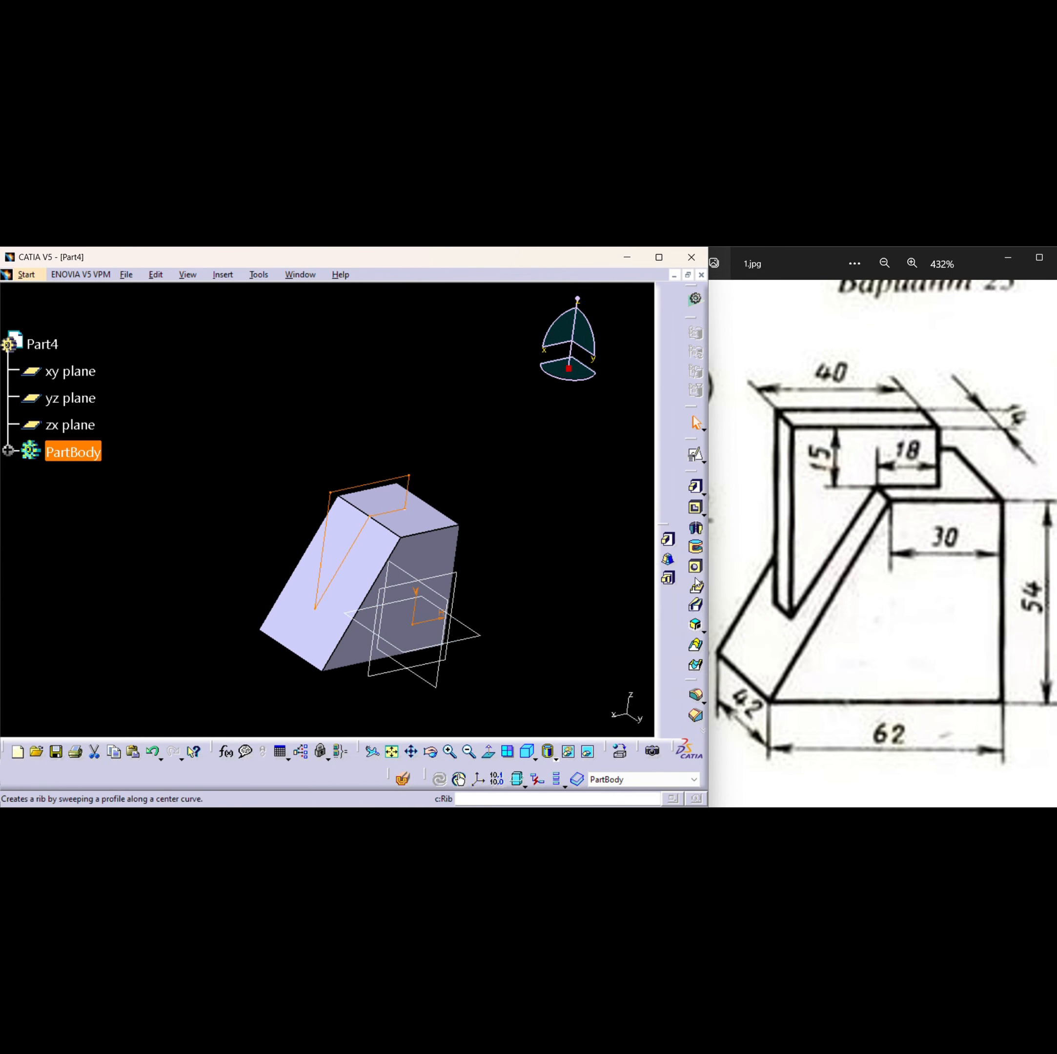
click(695, 486)
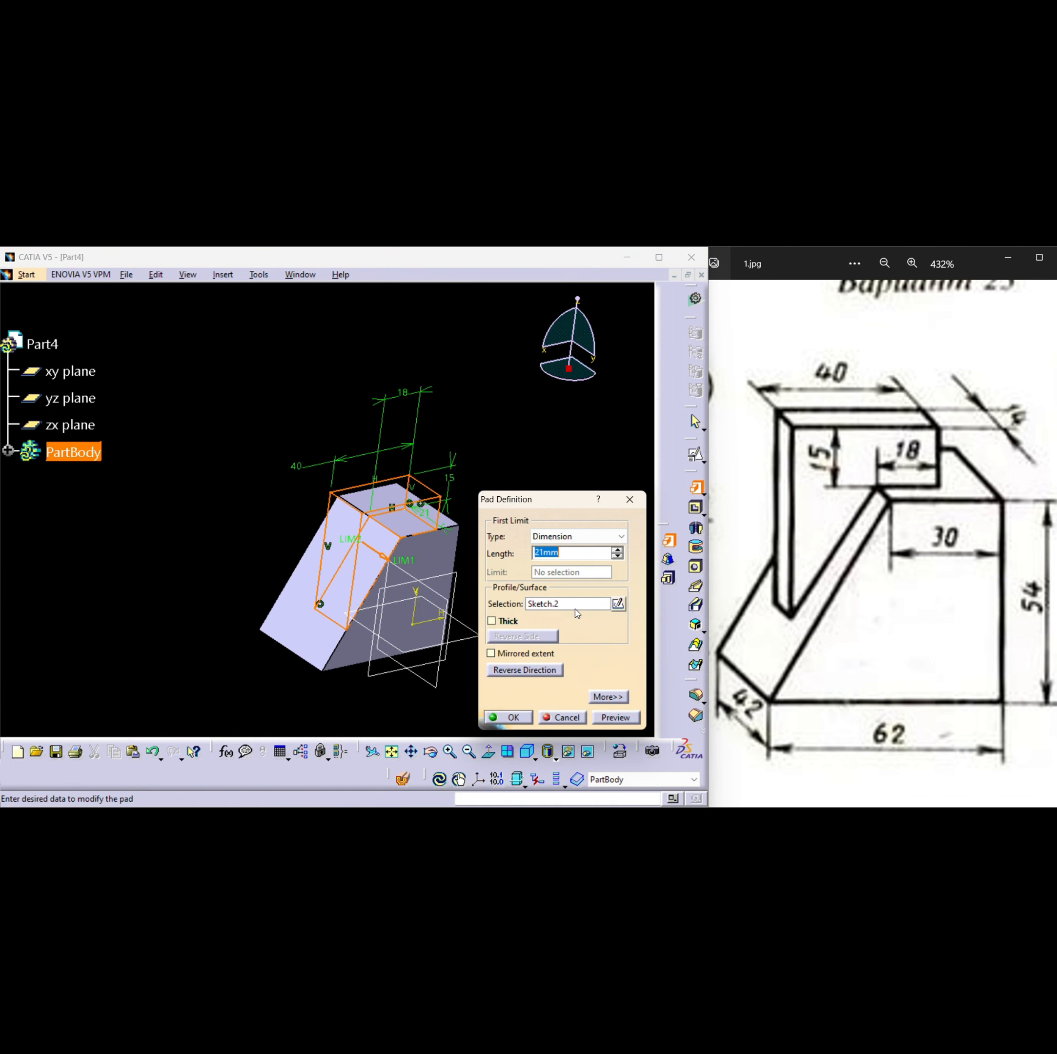
text(7)
click(497, 656)
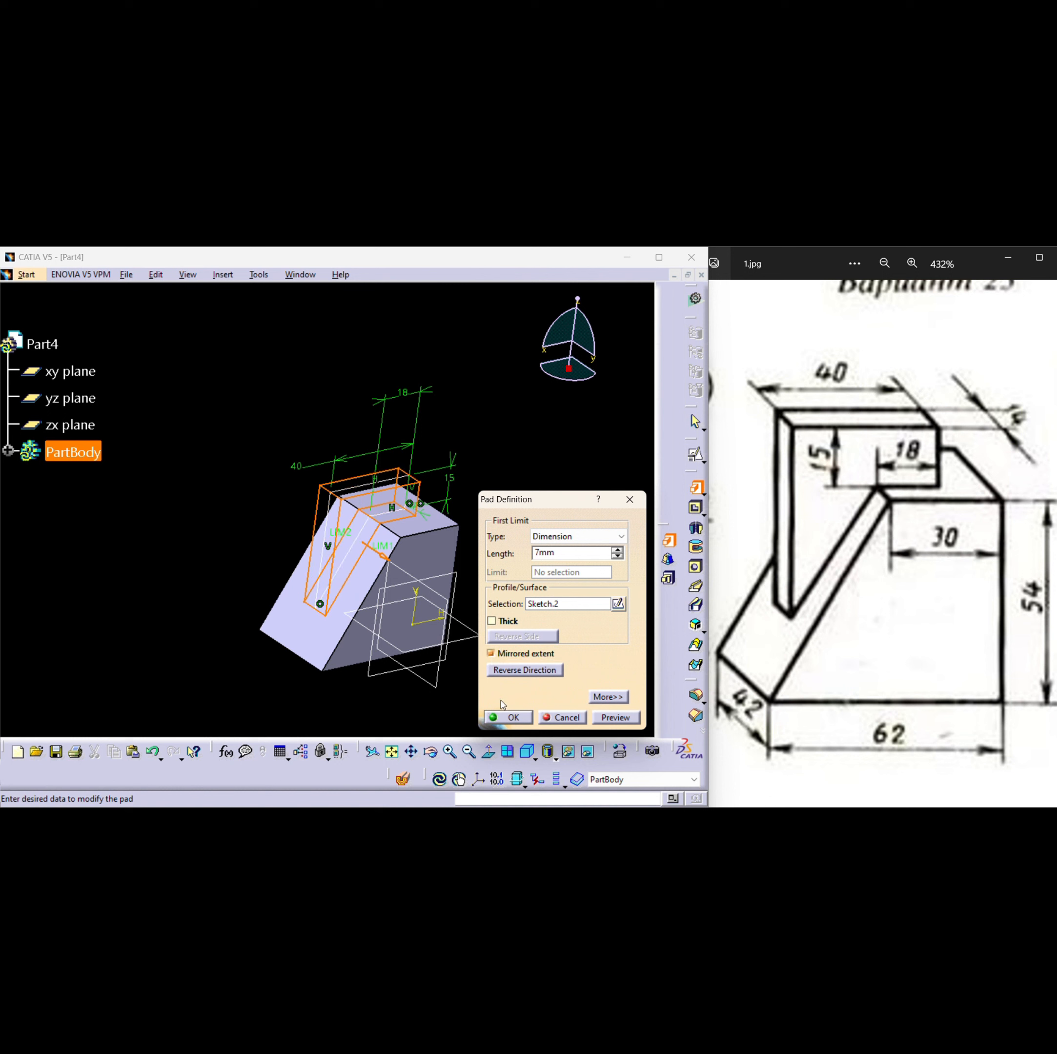
click(601, 718)
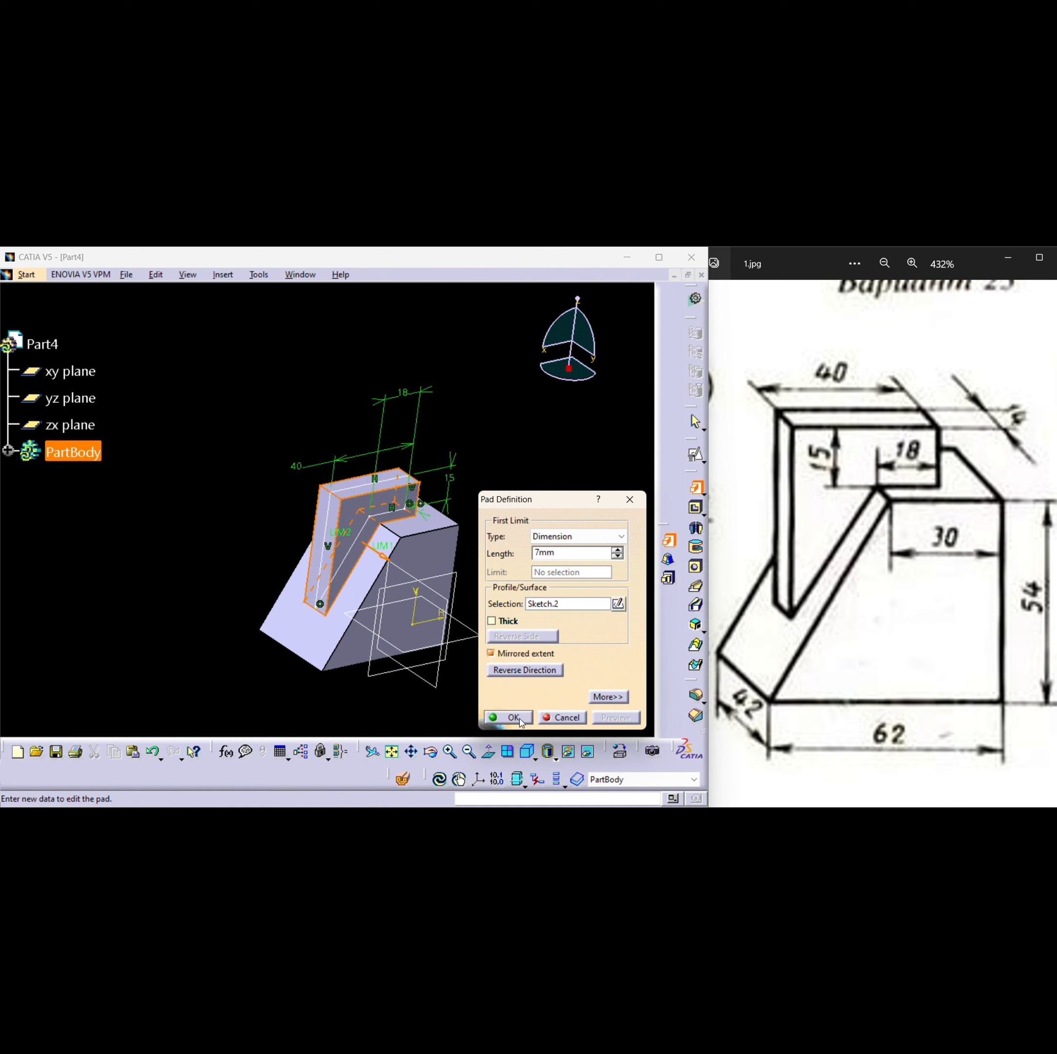
click(508, 718)
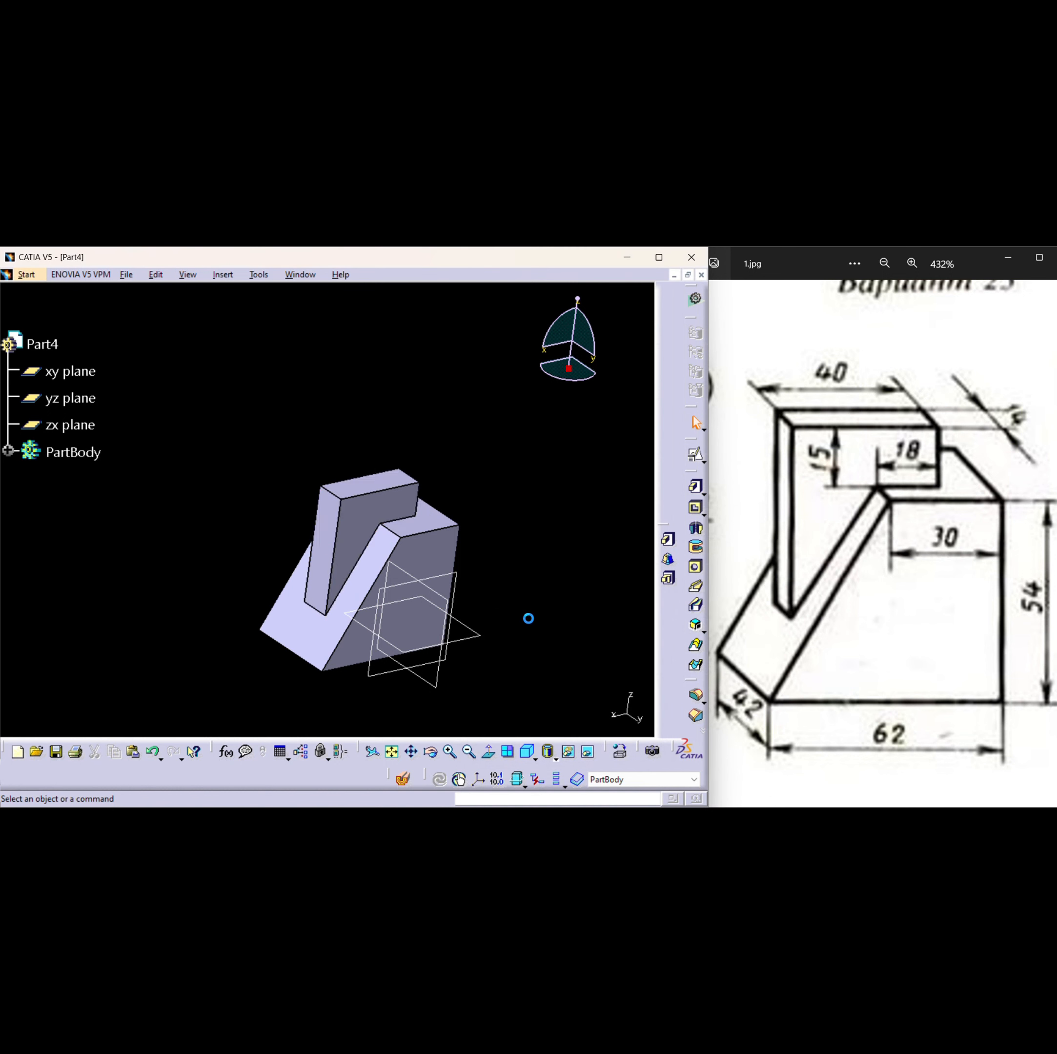
middle_drag(532, 539, 460, 482)
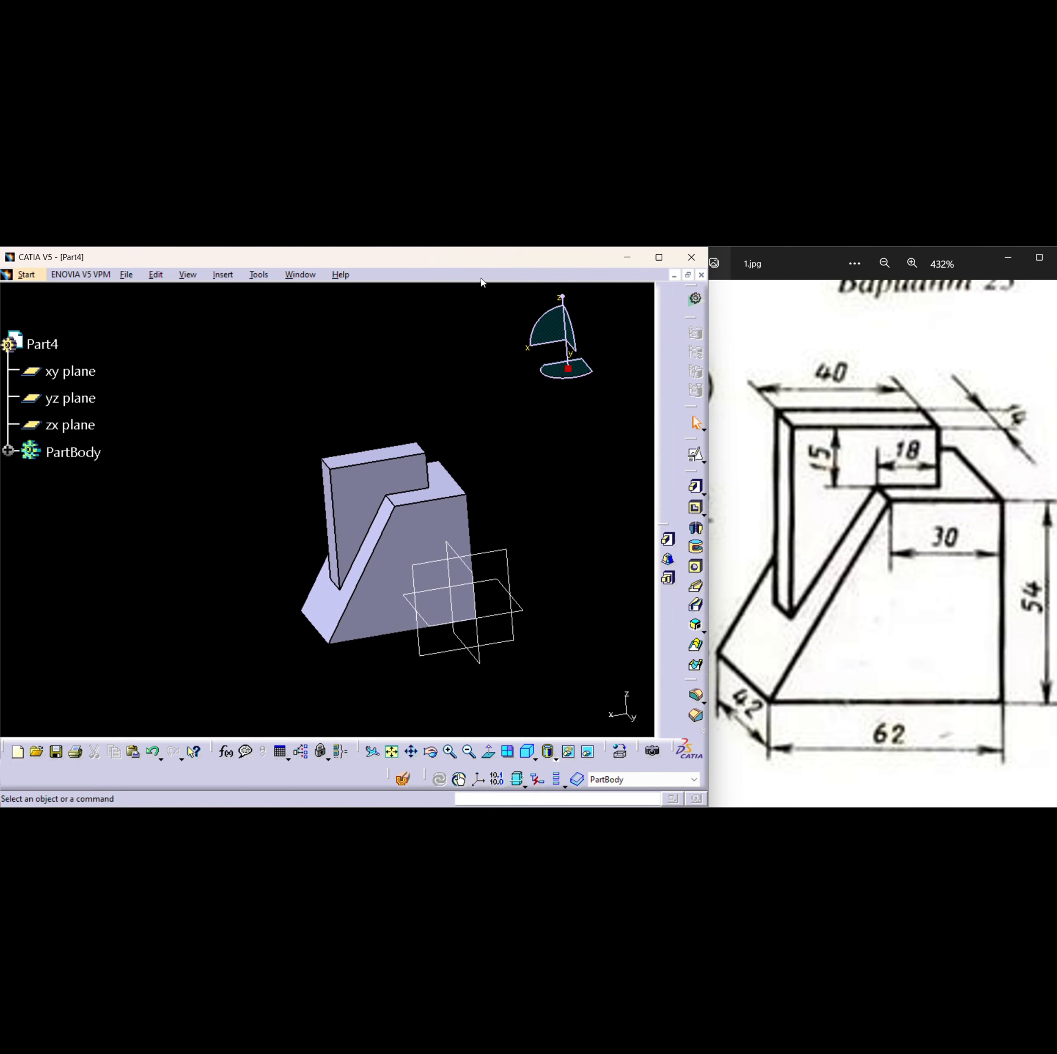